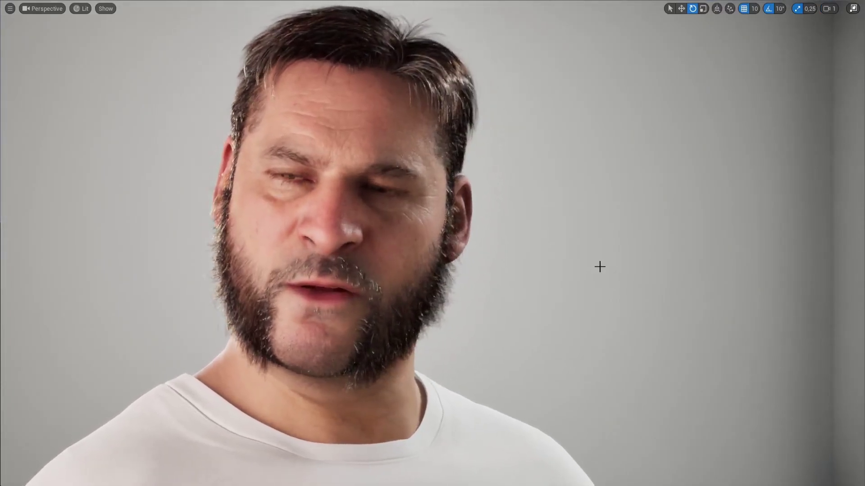
Leave the full-screen viewport and bring the MetaHuman's face into a frontal view.
key("F11")
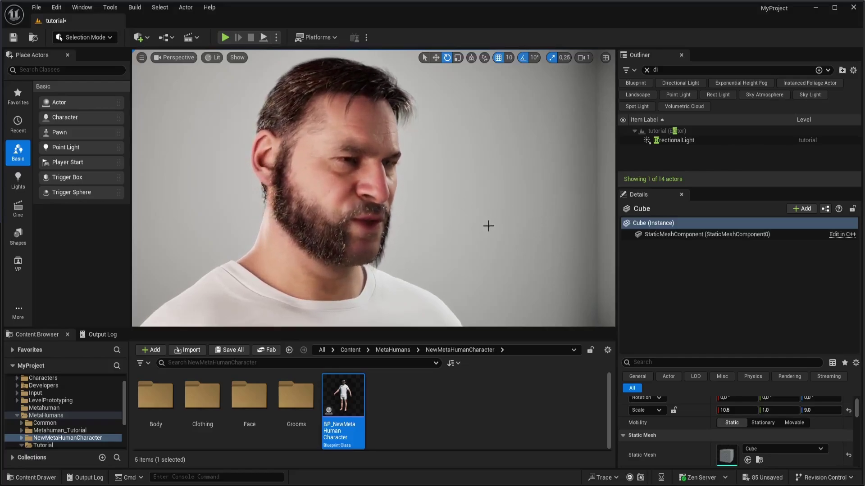
right_click_drag(488, 227, 396, 224)
key("d")
key("w")
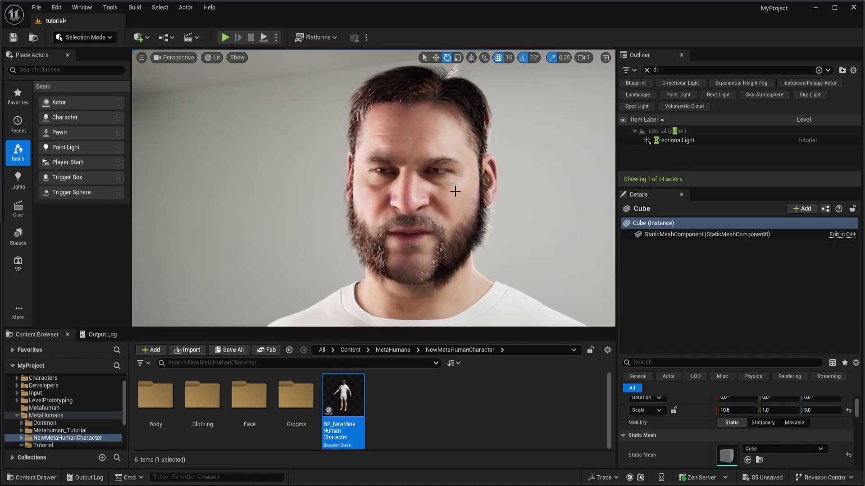
Switch to the Epic Games Launcher and check the Unreal Engine 5.6.0 installation options for the MetaHuman Creator core data.
left_click(600, 482)
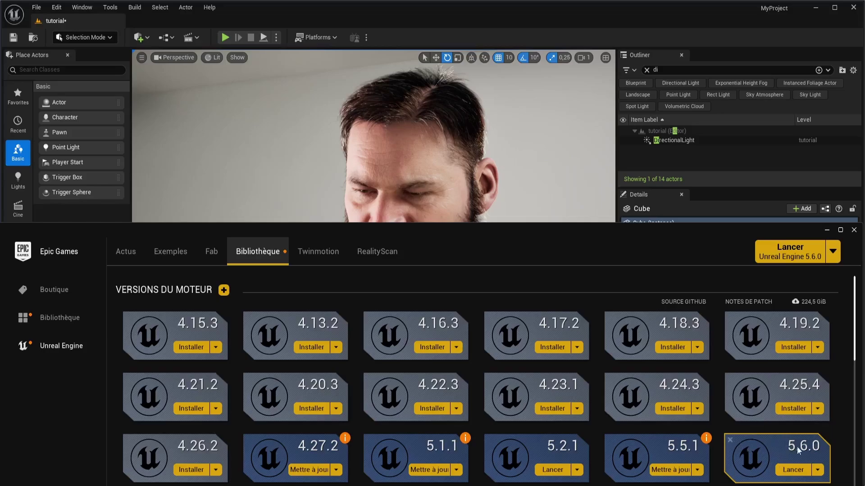
left_click(818, 471)
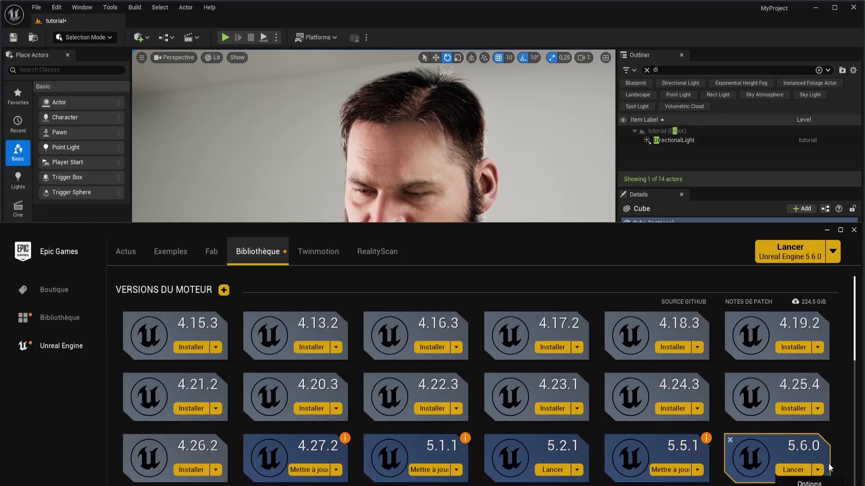
left_click(810, 483)
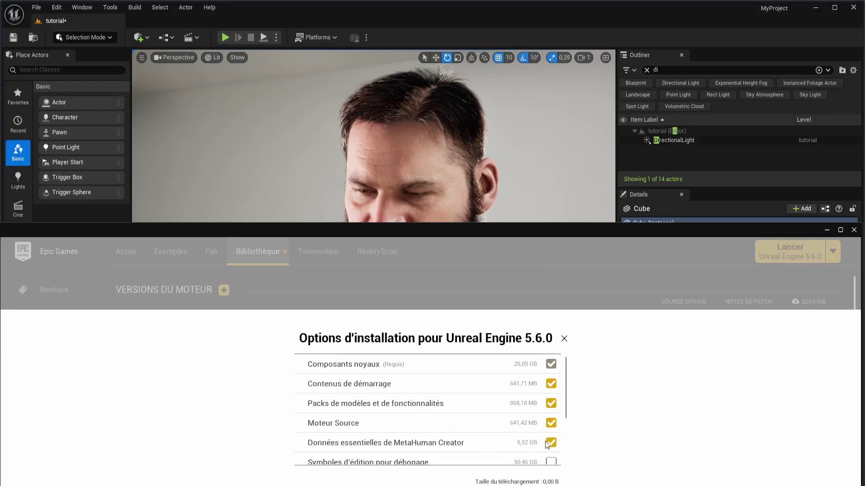
left_click(566, 339)
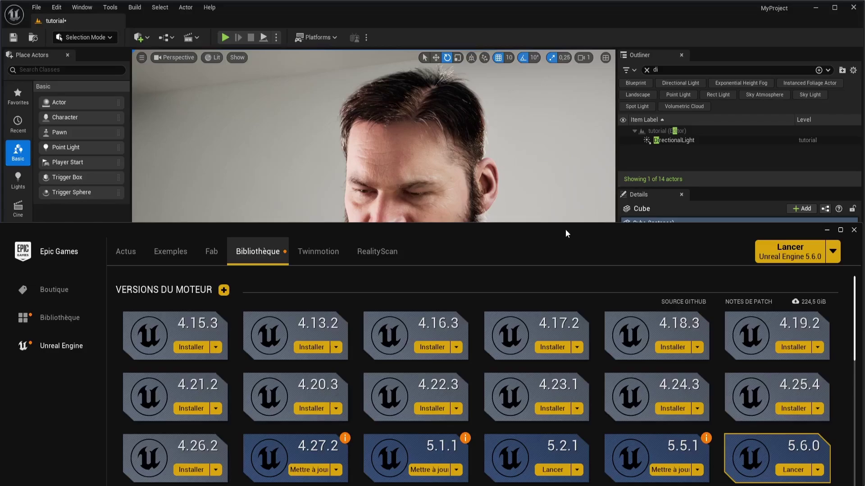
left_click(822, 230)
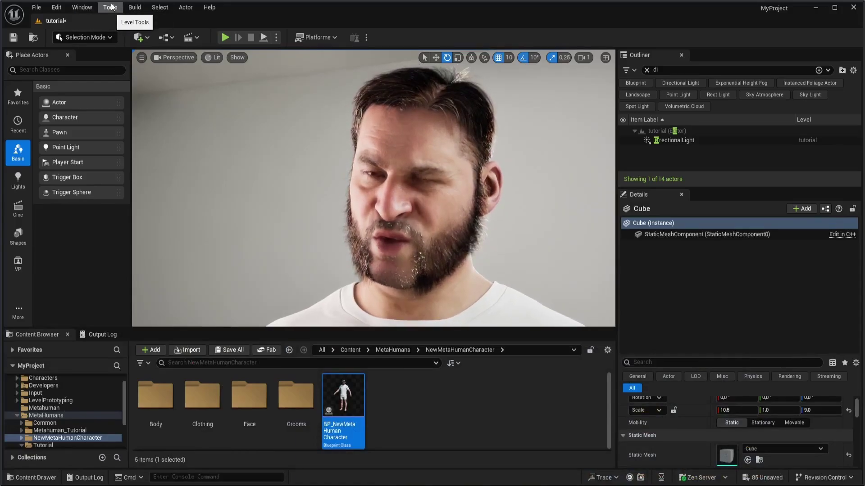
Search the project's plugins for "meta" and check which MetaHuman plugins are enabled.
left_click(87, 9)
mouse_move(59, 9)
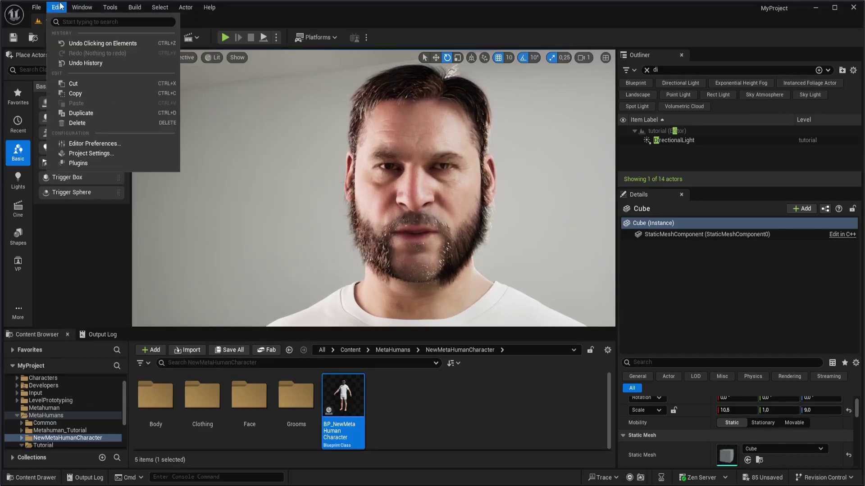
left_click(96, 163)
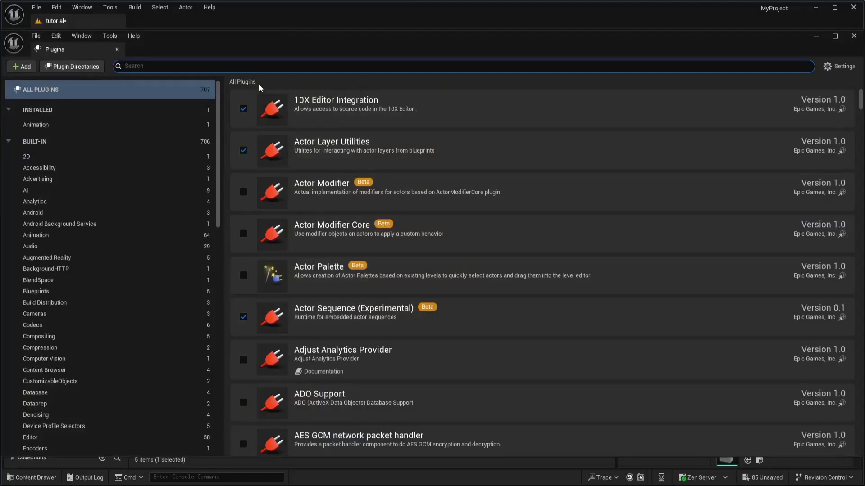
type("meta")
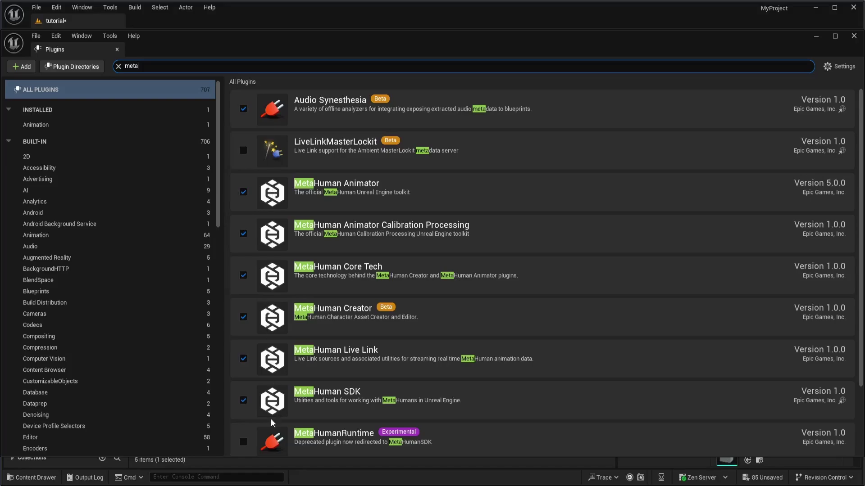
scroll(305, 336, "down", 2)
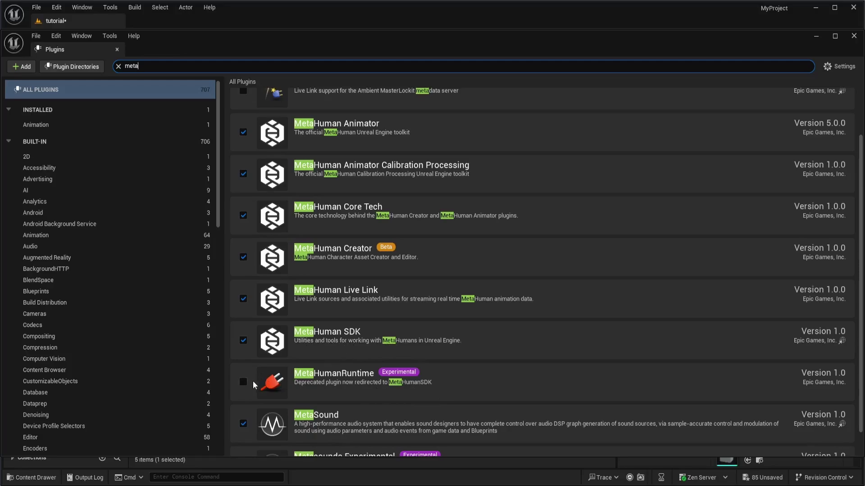
scroll(317, 345, "up", 1)
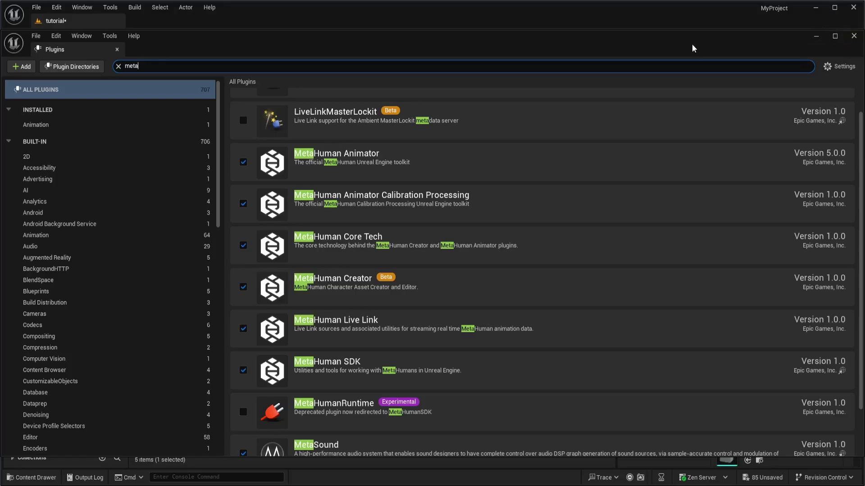
left_click_drag(759, 43, 750, 51)
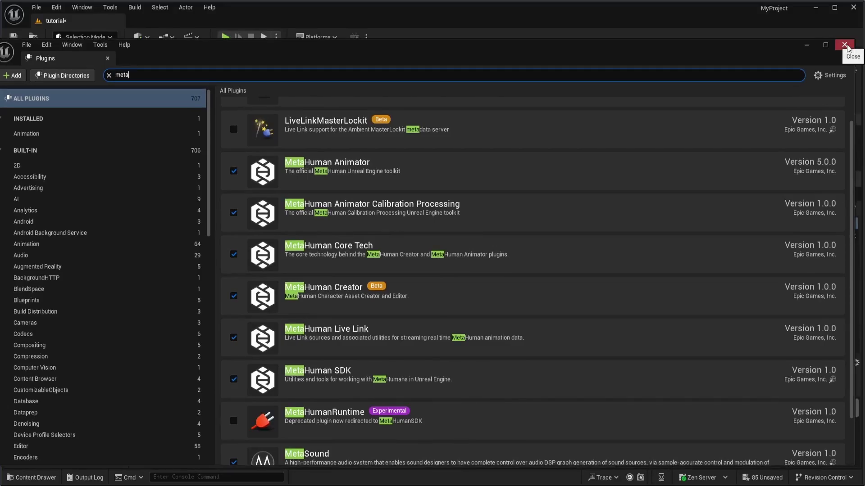
left_click(846, 46)
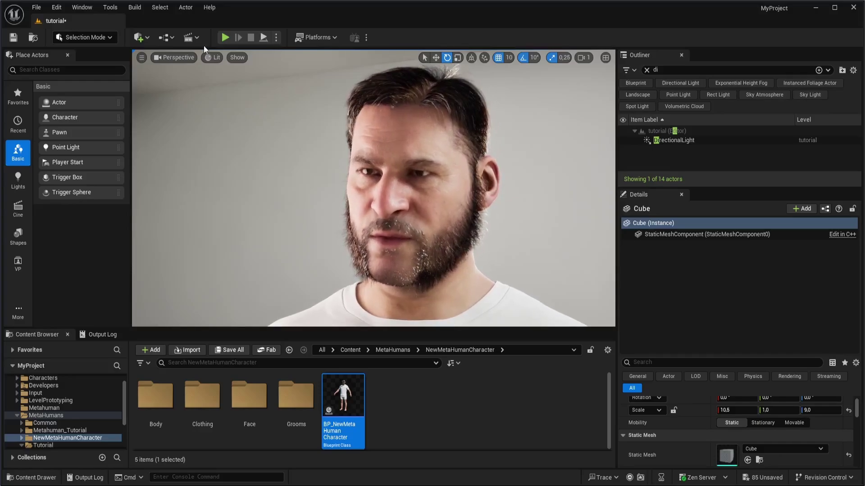
left_click(212, 57)
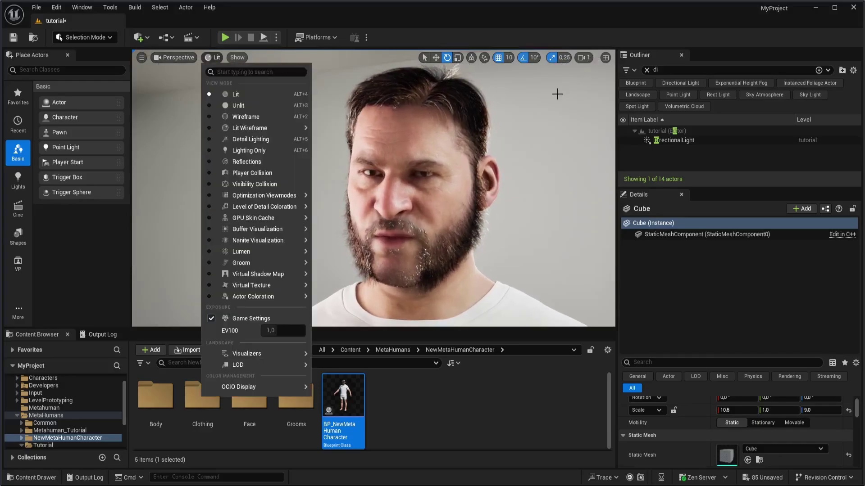
left_click(536, 116)
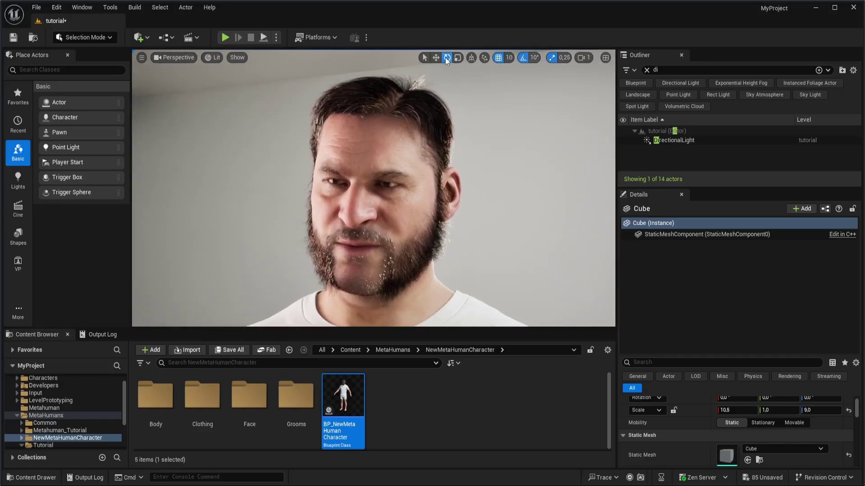
left_click(174, 57)
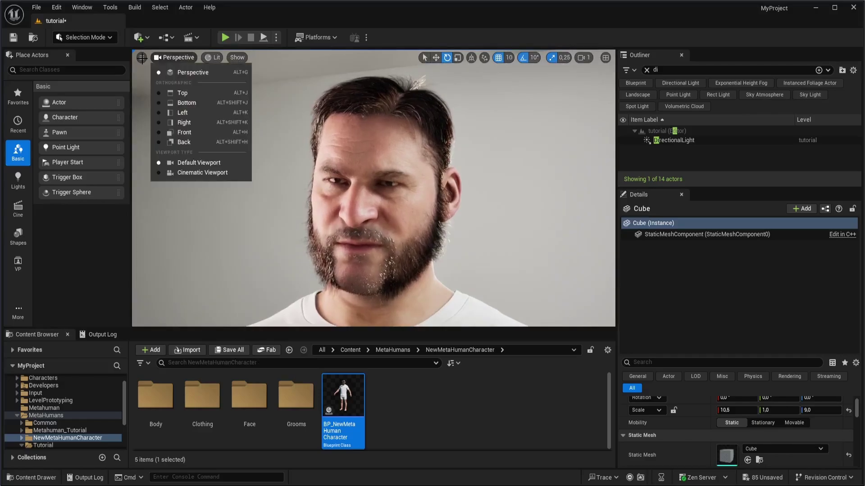
left_click(190, 10)
Check the editor's version information in About Unreal Editor.
left_click(211, 8)
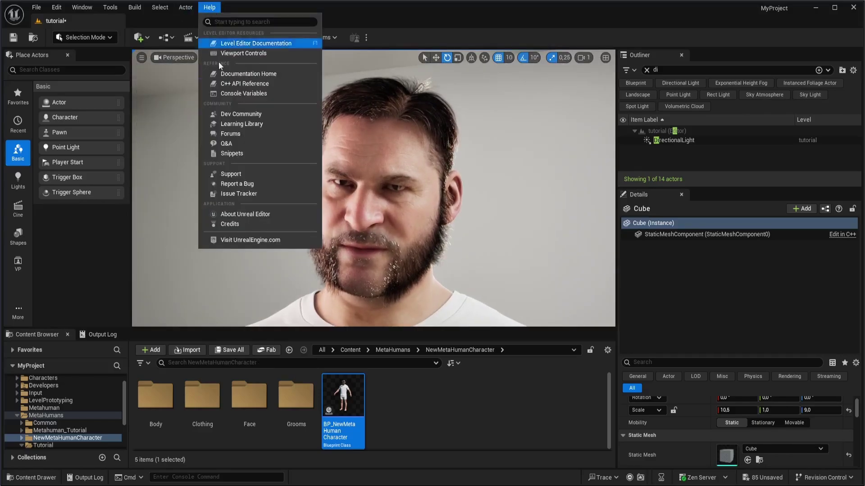
left_click(264, 214)
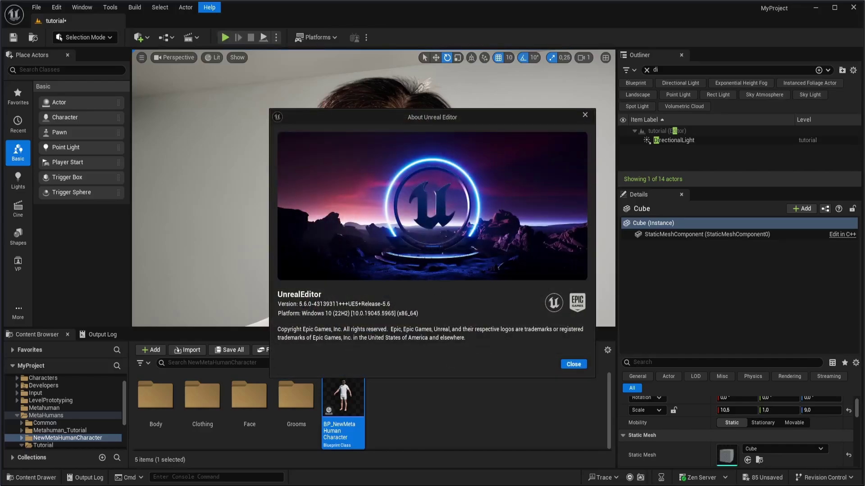
left_click(585, 115)
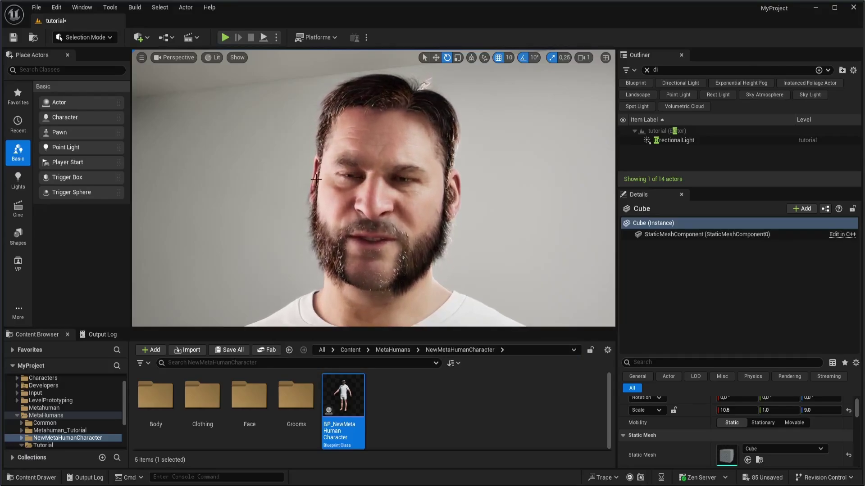
Show the Output Log and look up console commands matching "tool".
left_click(184, 478)
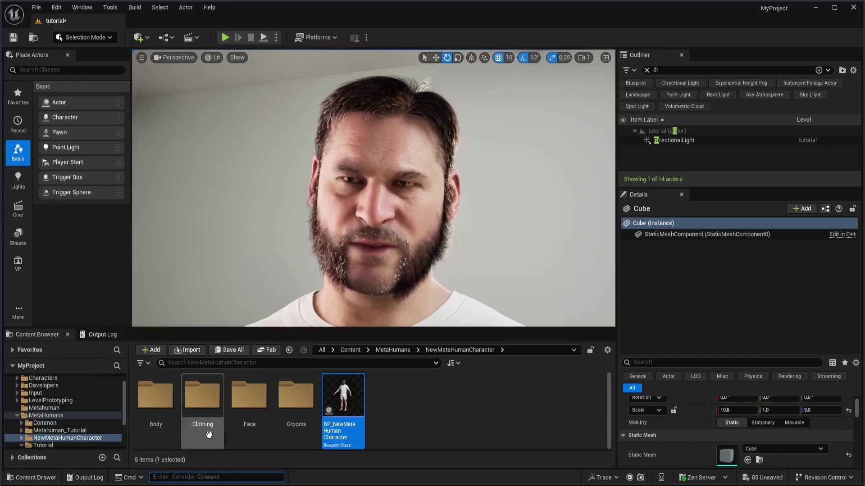
left_click(97, 334)
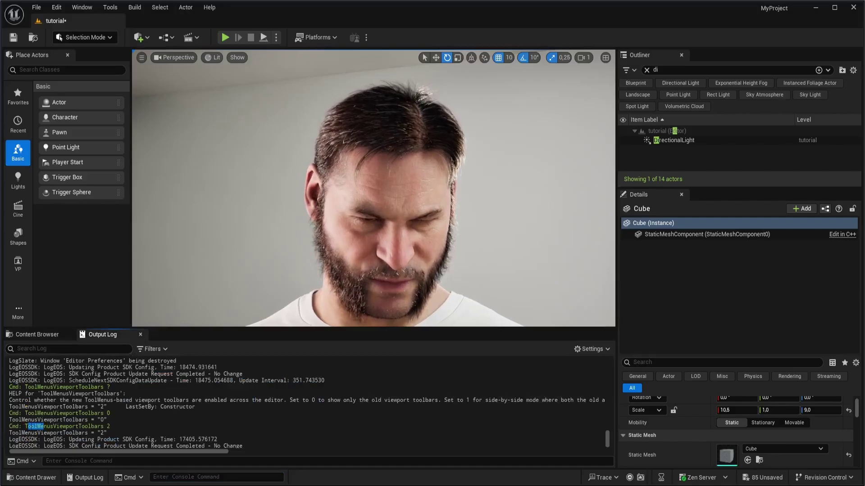
type("tools")
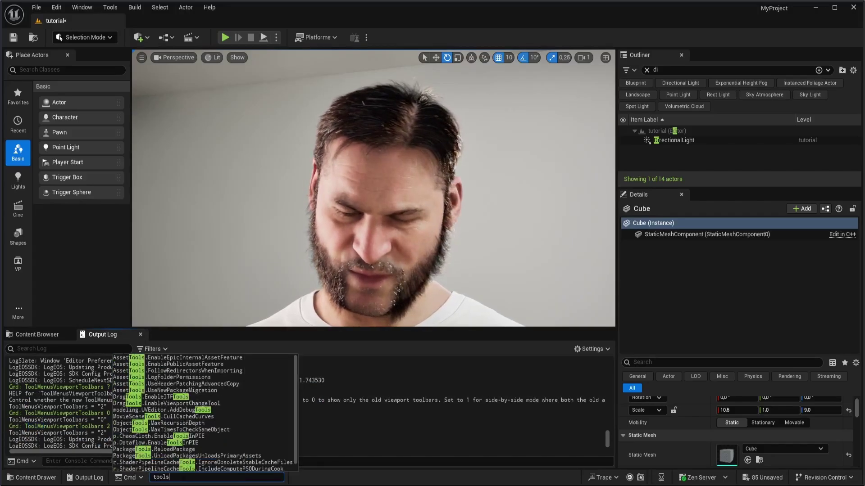
type("menu")
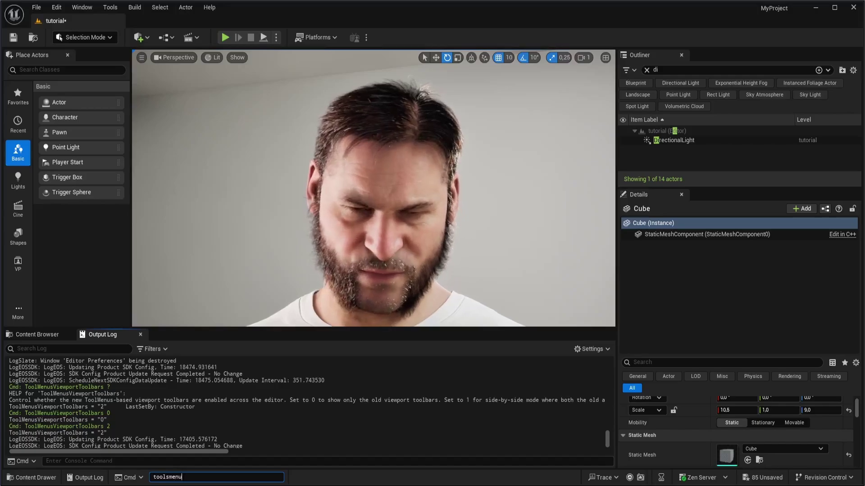
type("v")
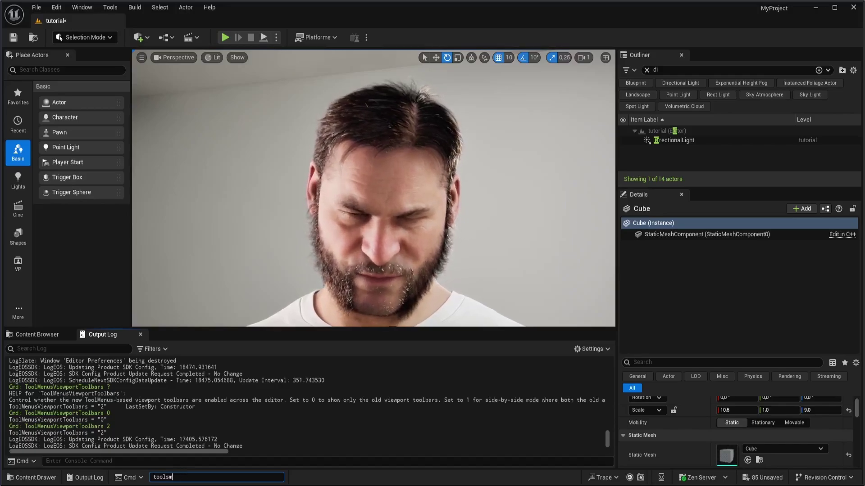
key("BackSpace")
key("BackSpace")
key("BackSpace")
key("BackSpace")
key("BackSpace")
key("BackSpace")
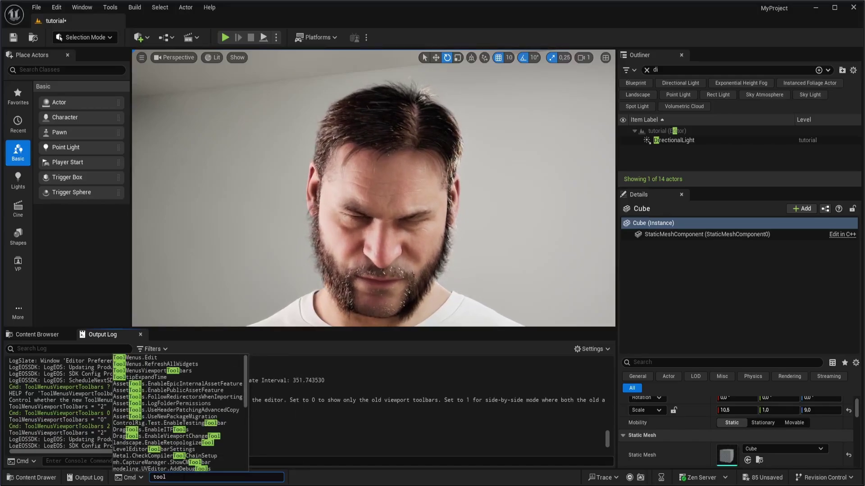
Query the help for the ToolMenusViewportToolbars console variable by running it with "?".
key("Up")
key("Up")
key("Up")
key("Up")
key("Up")
key("Up")
key("Up")
key("Up")
key("Up")
key("Up")
key("Up")
key("Up")
key("Up")
key("Up")
key("Up")
key("Up")
key("Up")
key("Up")
key("Up")
key("Up")
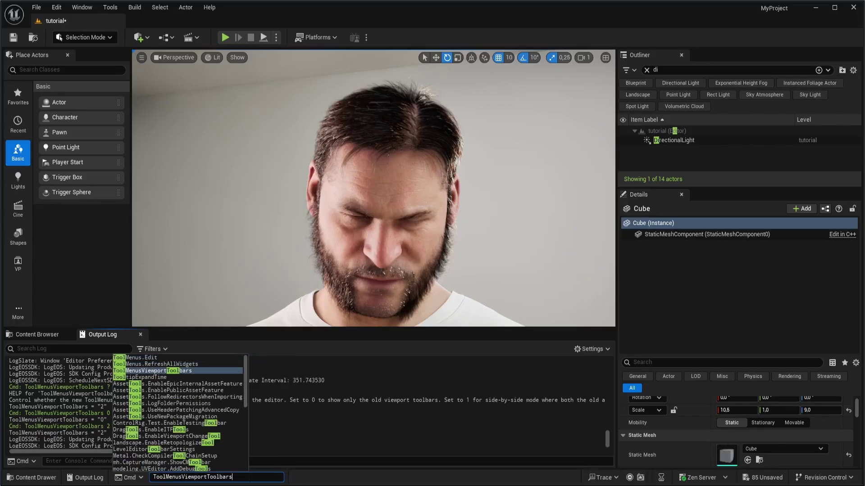
left_click(259, 477)
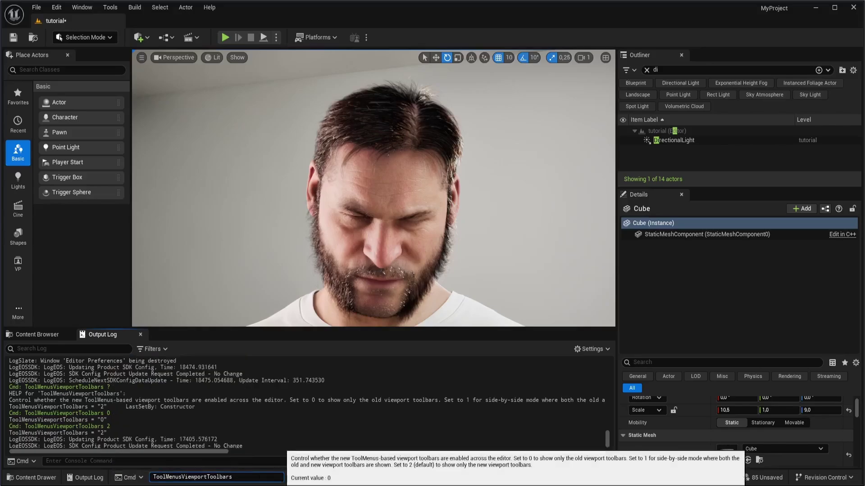
key("Return")
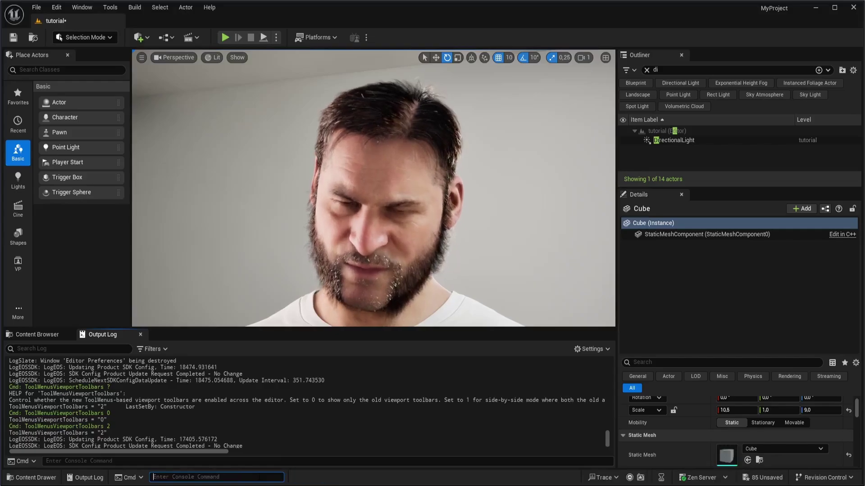
Read the full ToolMenusViewportToolbars help text at the end of the Output Log.
scroll(552, 436, "down", 20)
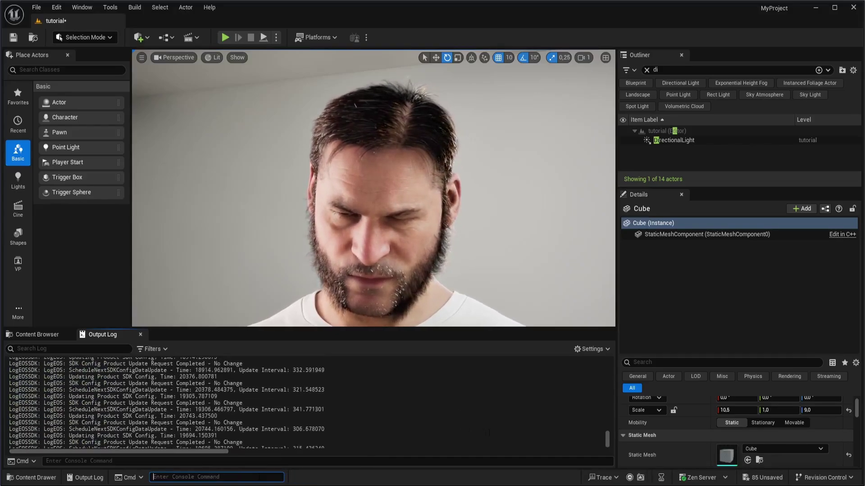
left_click_drag(608, 439, 609, 457)
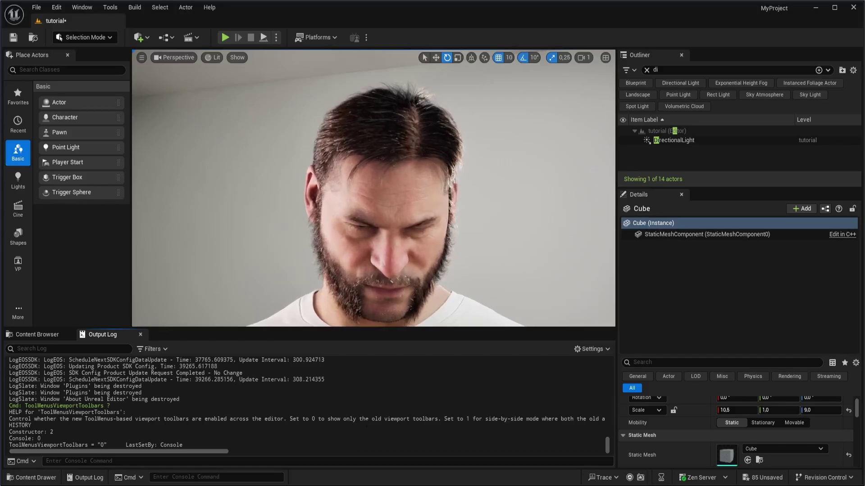
left_click_drag(196, 452, 204, 451)
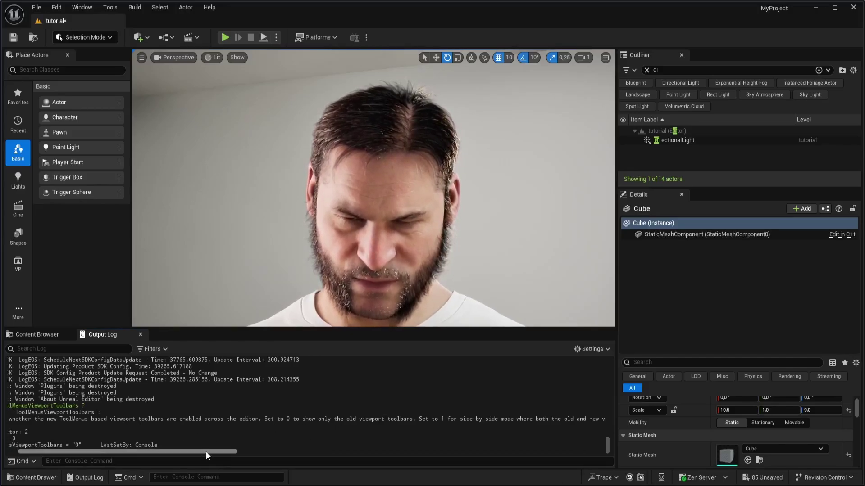
left_click_drag(207, 453, 344, 444)
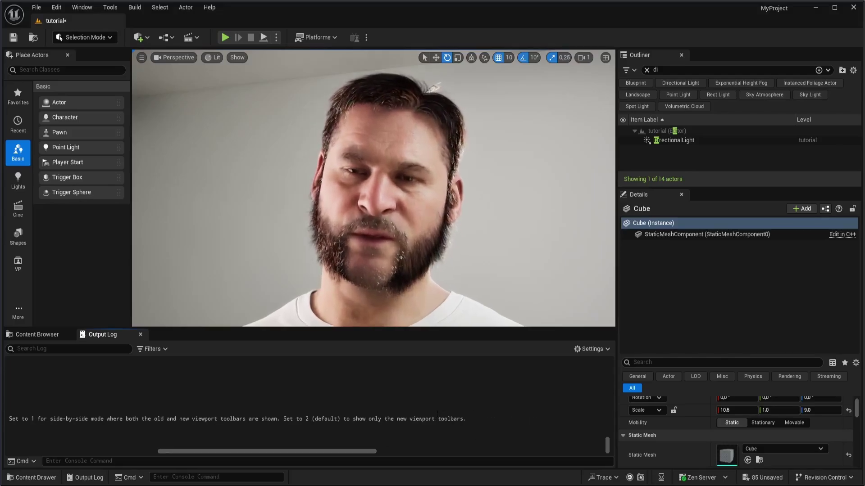
Set the ToolMenusViewportToolbars console variable to 1 to show the old and new viewport toolbars together.
left_click(224, 477)
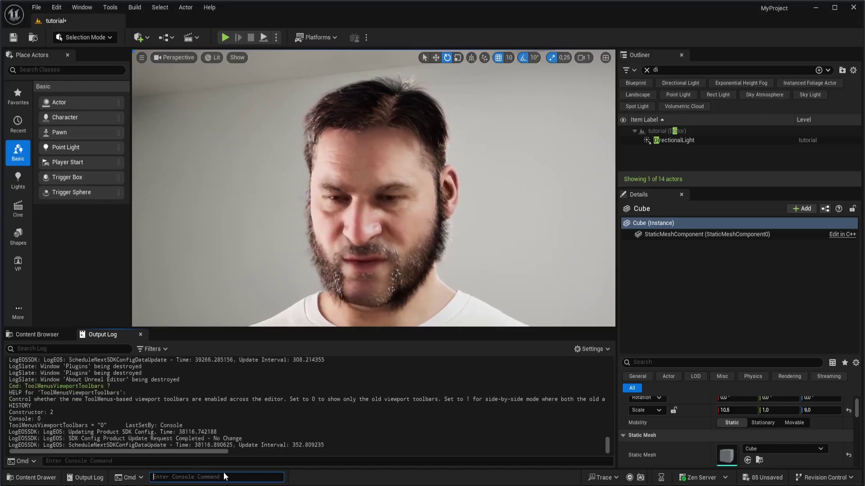
type("tool")
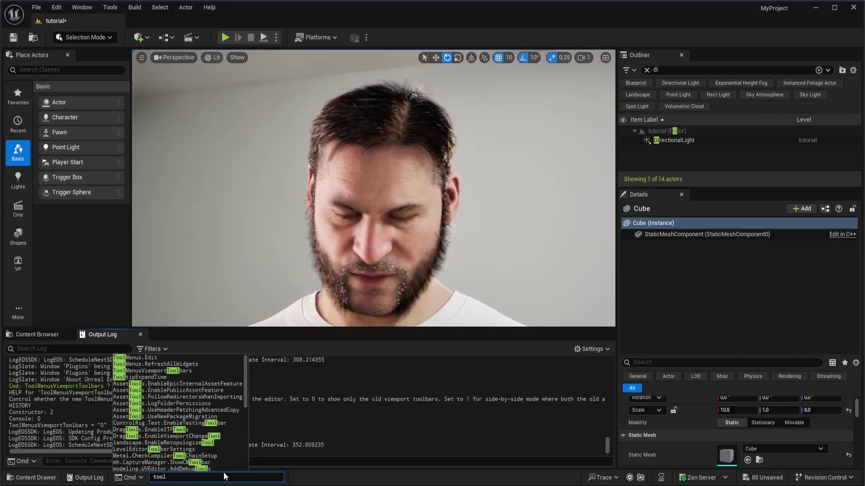
left_click(182, 371)
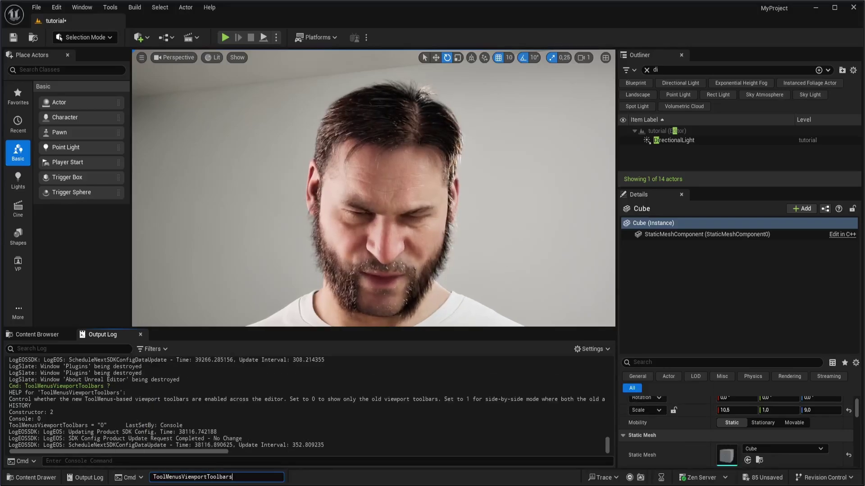
type("1")
key("Return")
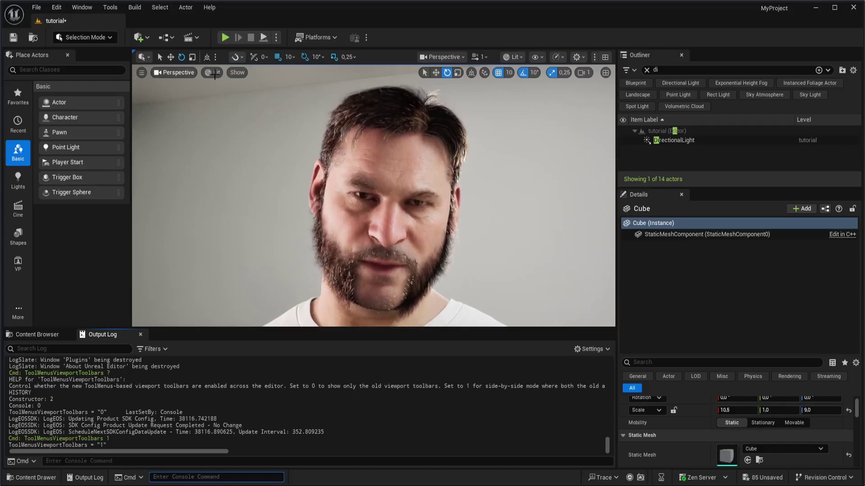
Look through the old viewport toolbar's show flags, perspective choices, viewport options and view modes.
left_click(238, 73)
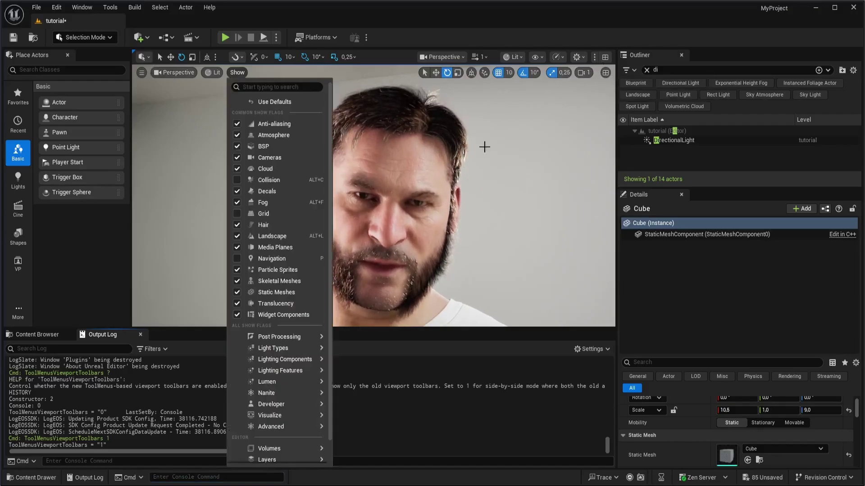
left_click(374, 54)
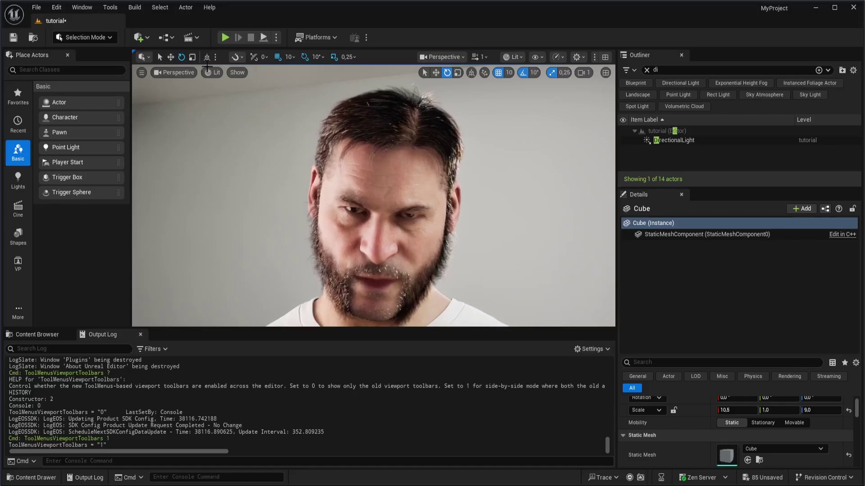
left_click(174, 73)
left_click(145, 78)
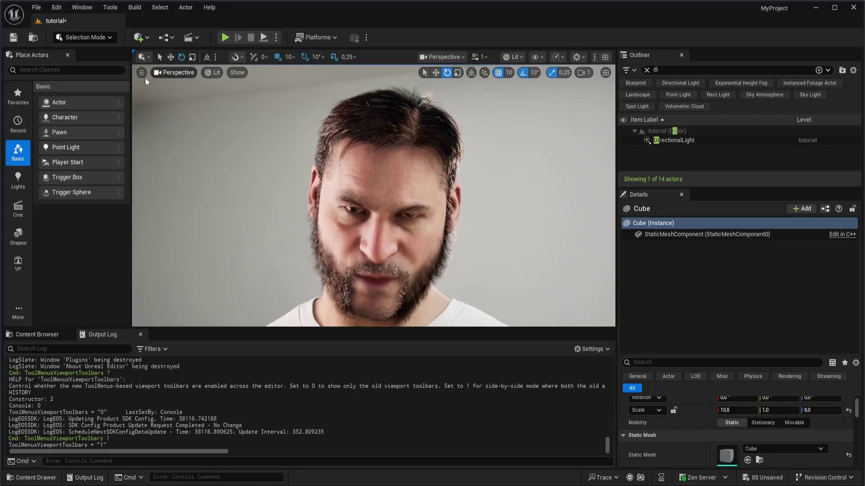
left_click(141, 73)
left_click(201, 71)
left_click(194, 72)
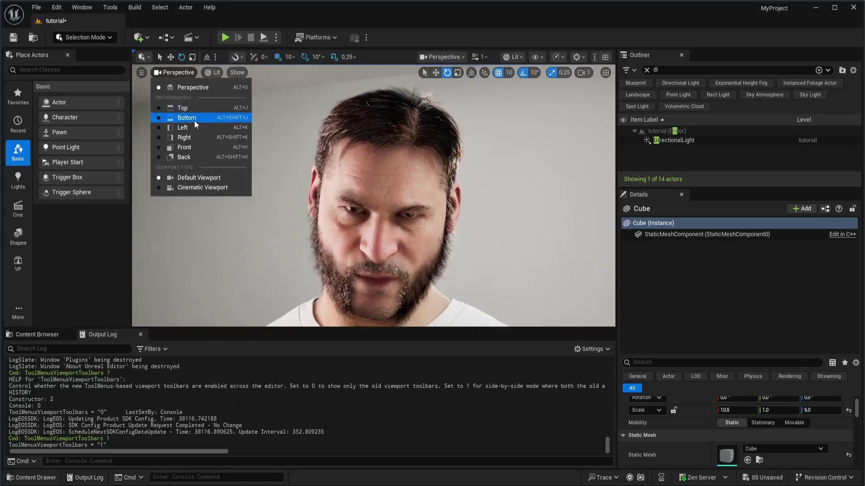
left_click(141, 73)
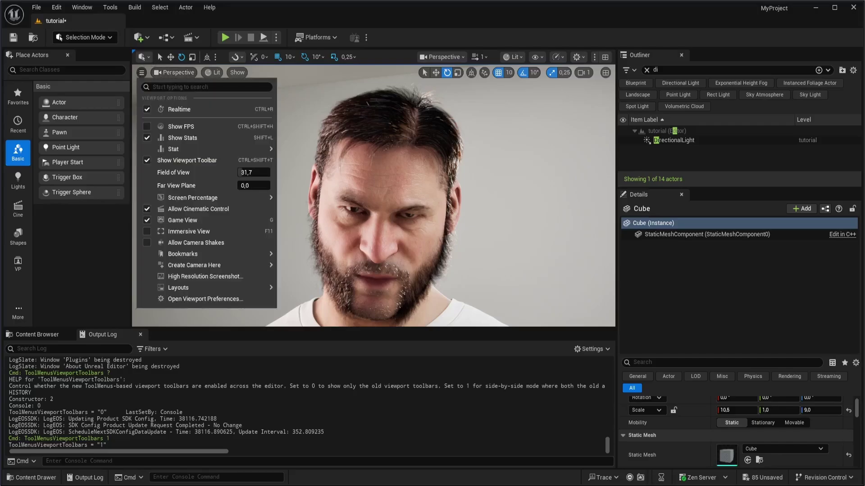
left_click(220, 72)
left_click(221, 72)
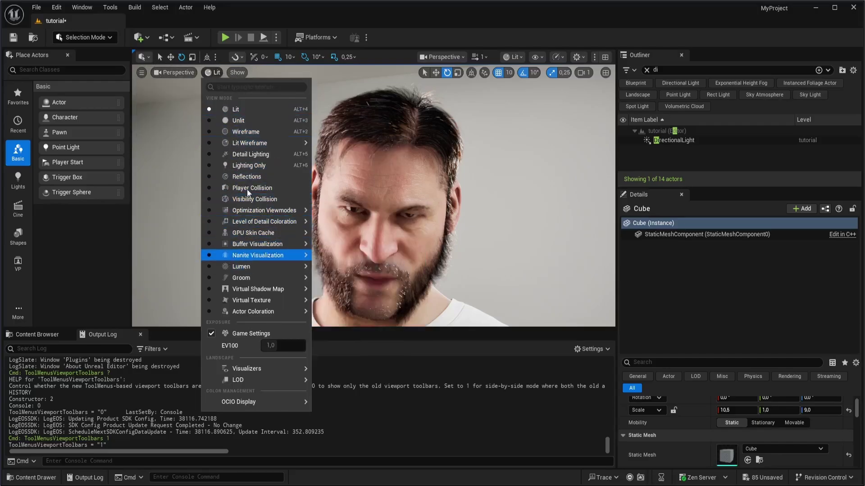
left_click(237, 73)
mouse_move(280, 336)
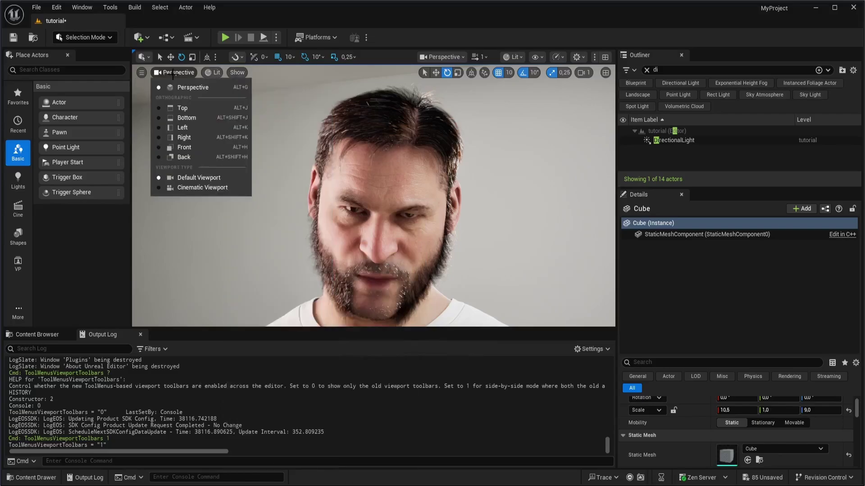
Compare the old toolbar's viewport options with the new toolbar's viewport-related settings.
left_click(141, 72)
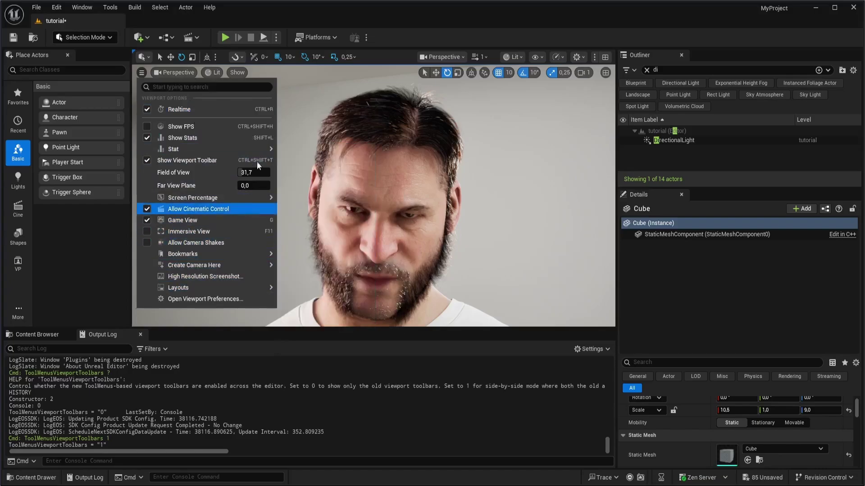
left_click(143, 73)
left_click(145, 73)
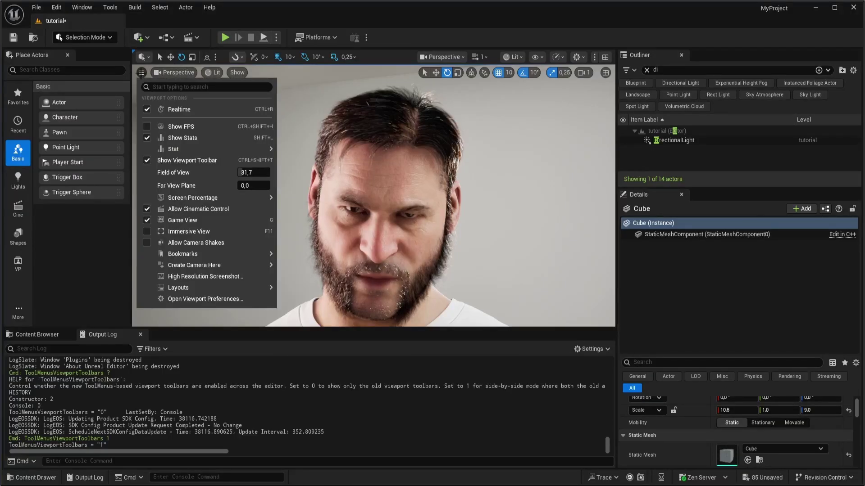
left_click(581, 57)
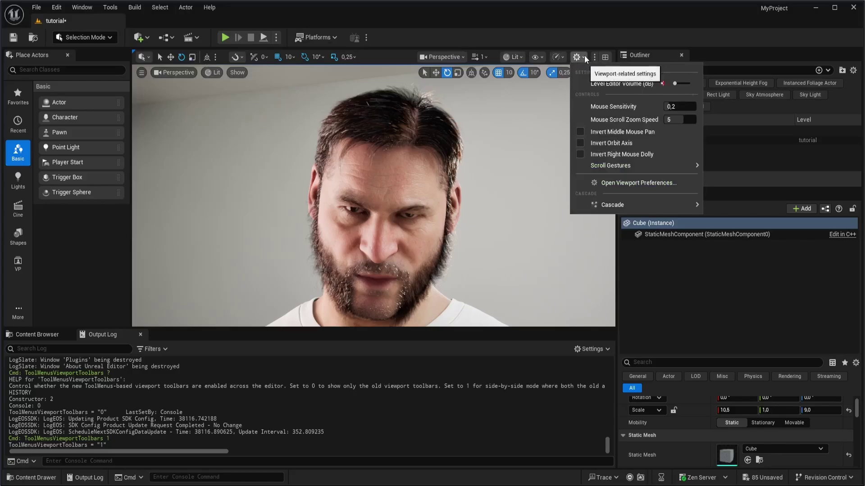
left_click(584, 55)
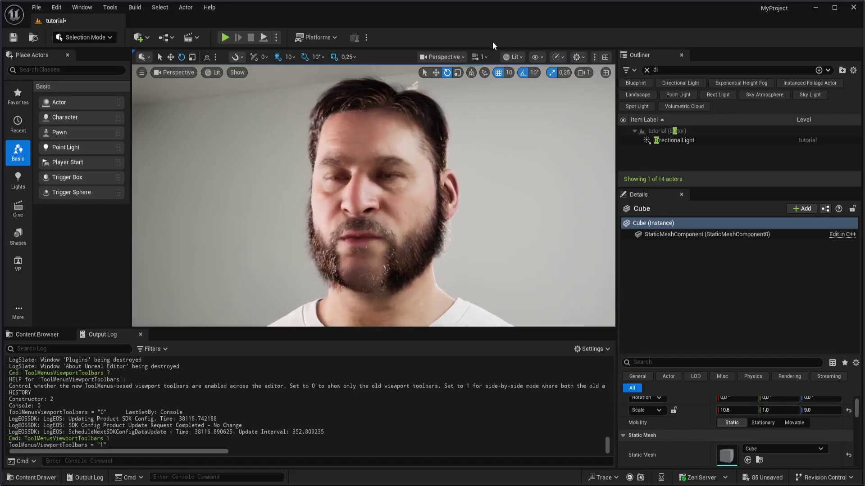
Compare the old toolbar's view modes with the new toolbar's perspective, Camera Movement and view mode options.
left_click(213, 72)
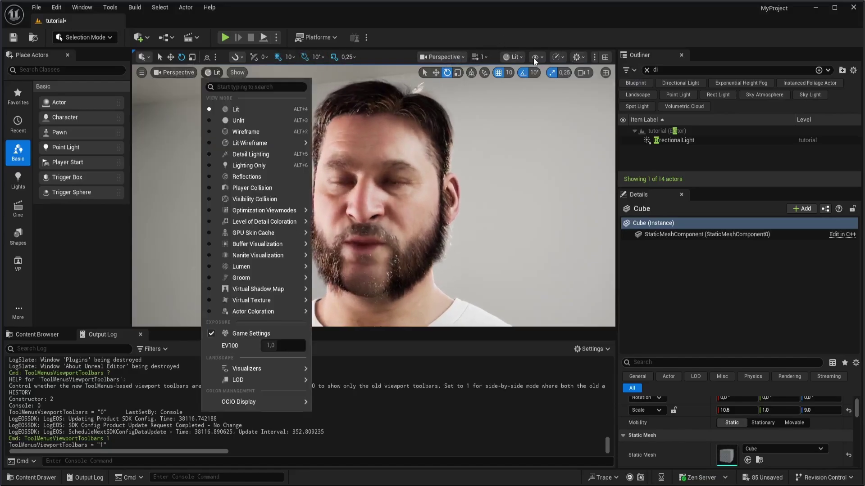
left_click(454, 87)
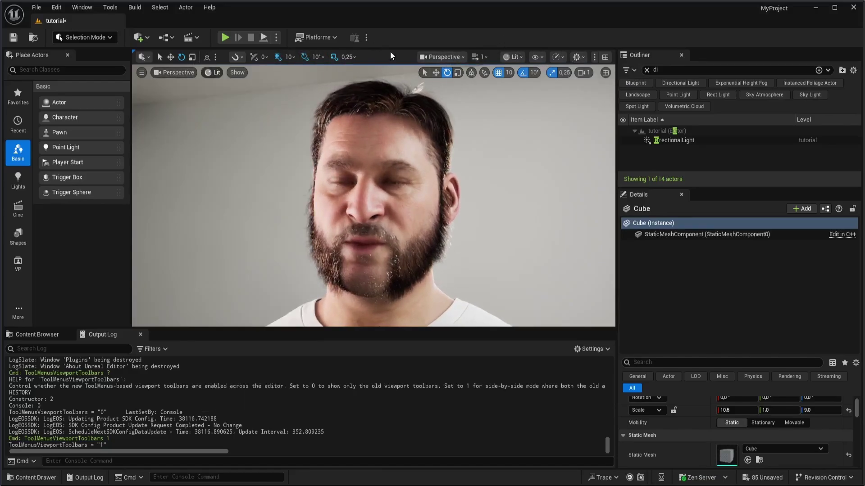
left_click(459, 56)
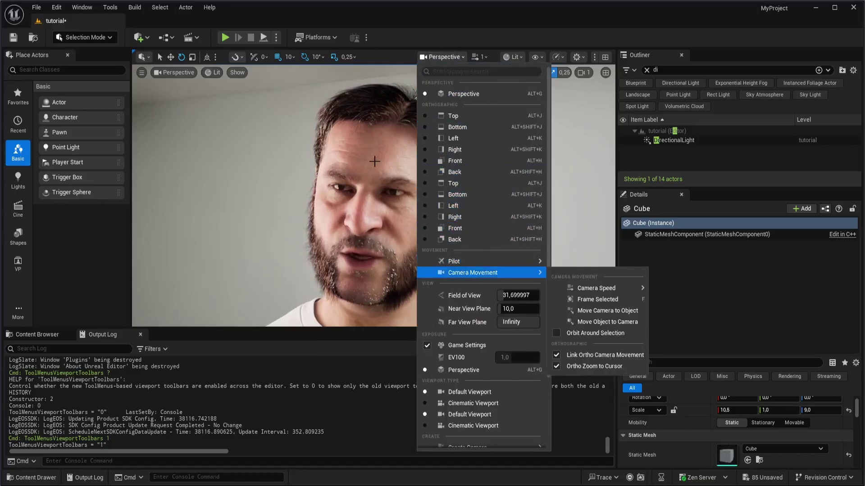
left_click(516, 57)
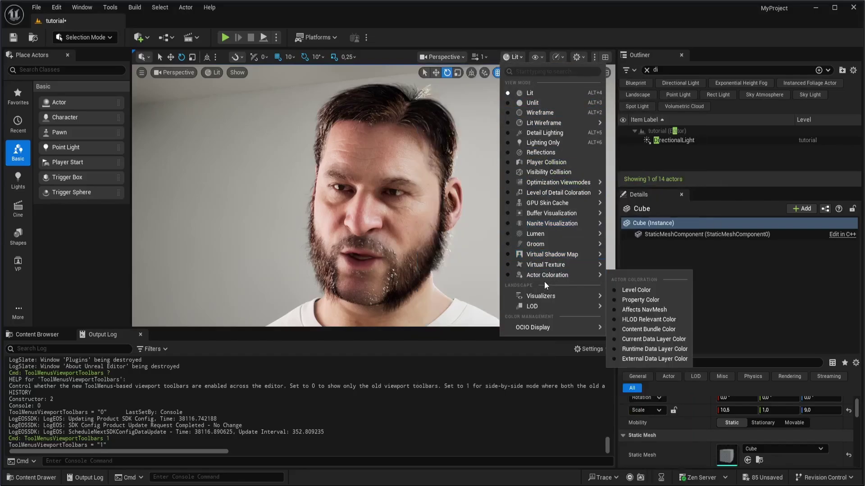
mouse_move(573, 269)
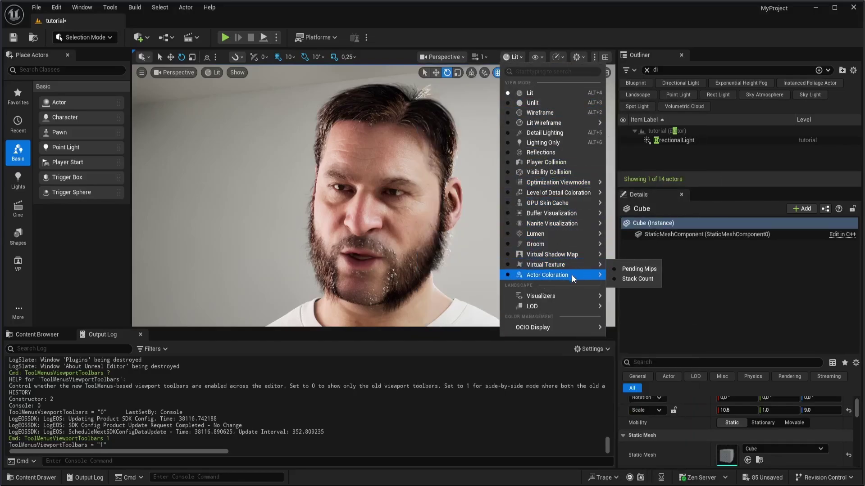
mouse_move(554, 254)
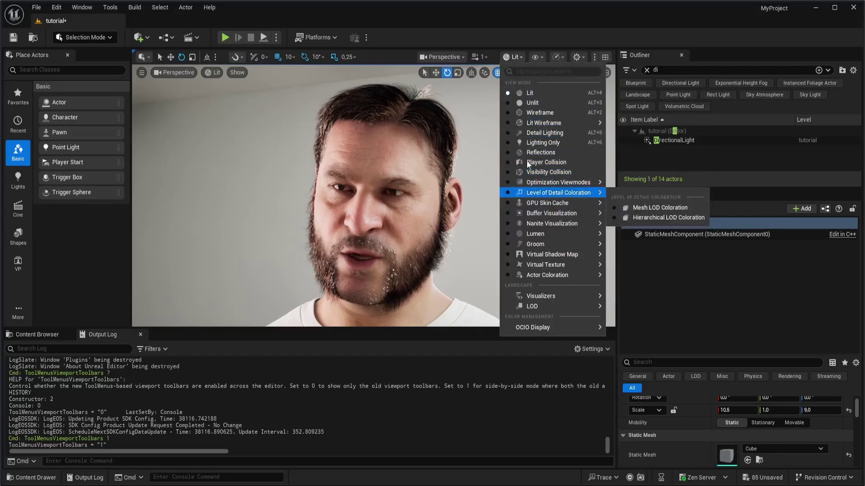
Review the old toolbar's Perspective, Lit and Show options once more.
left_click(173, 73)
left_click(169, 74)
left_click(170, 74)
left_click(212, 73)
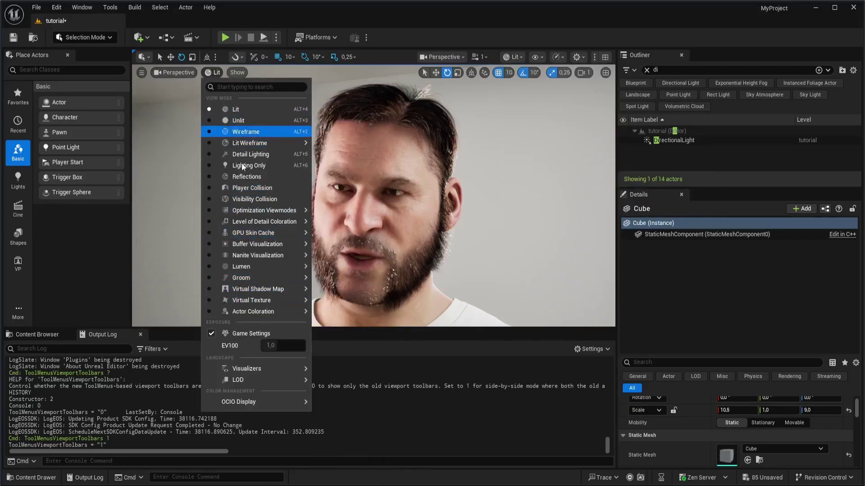
left_click(238, 73)
left_click(173, 72)
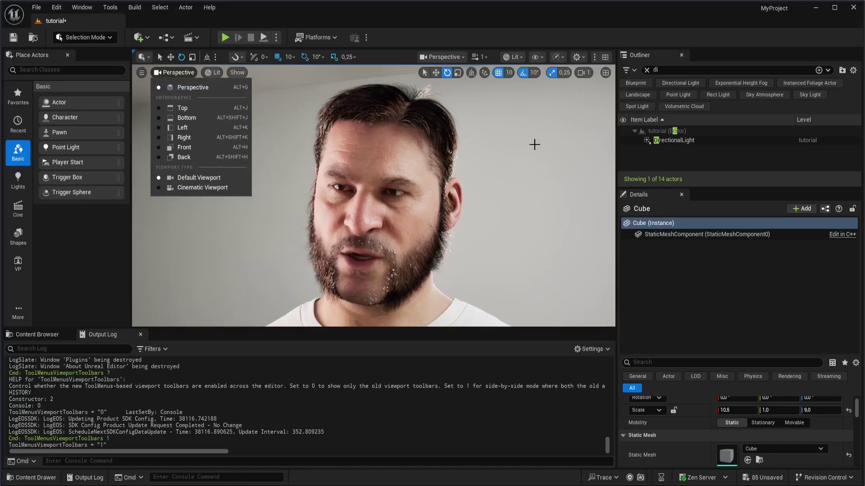
left_click(534, 144)
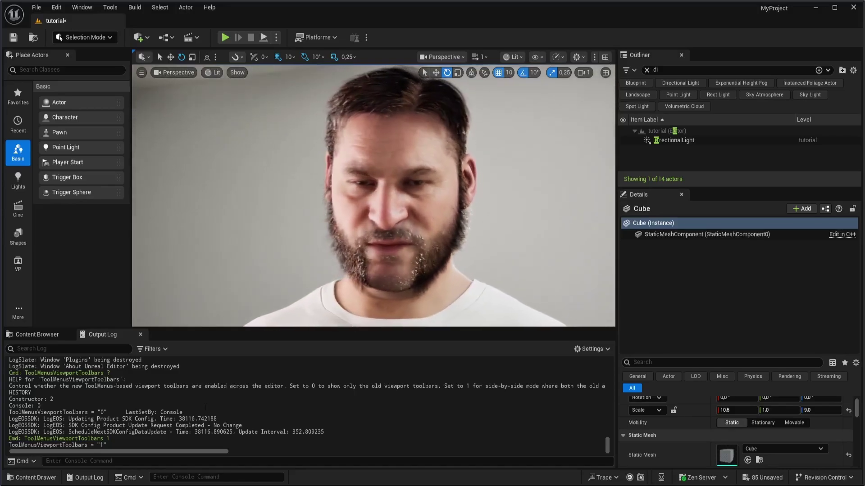
Set the ToolMenusViewportToolbars console variable to 0 to show only the old viewport toolbar.
left_click(123, 461)
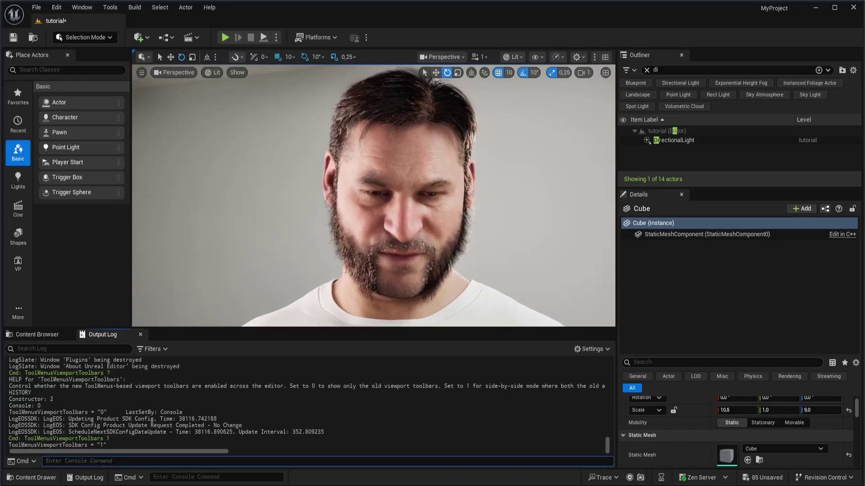
type("too")
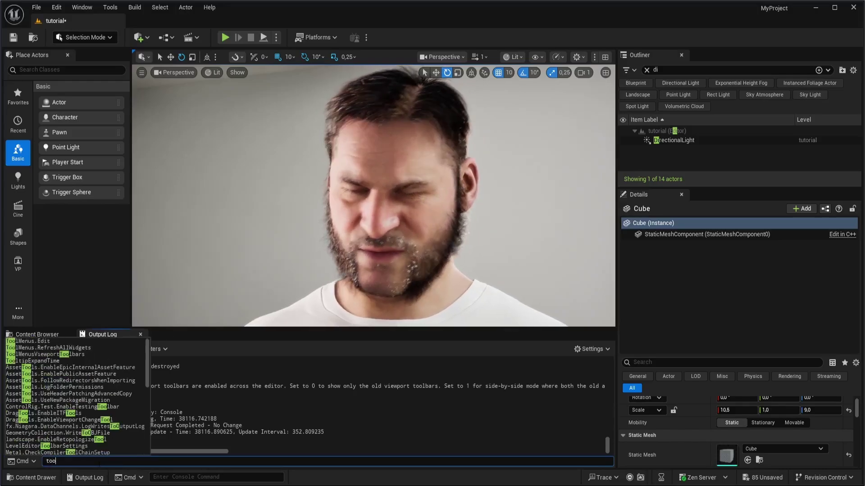
type("ls")
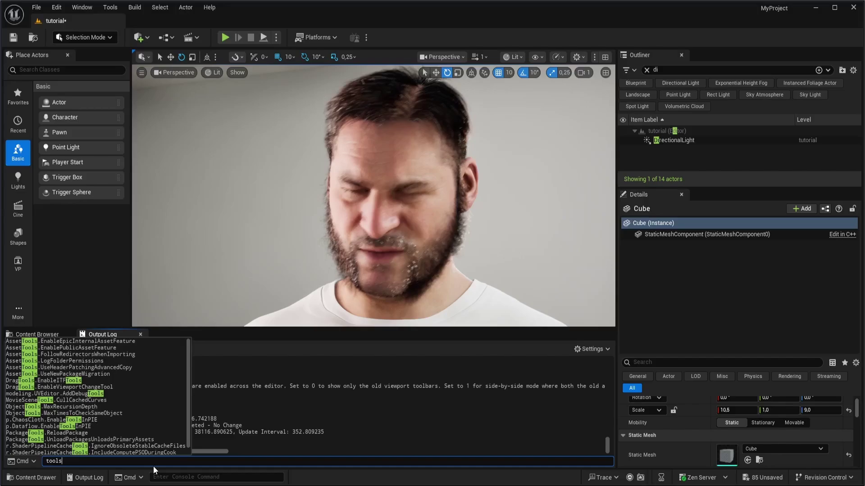
key("BackSpace")
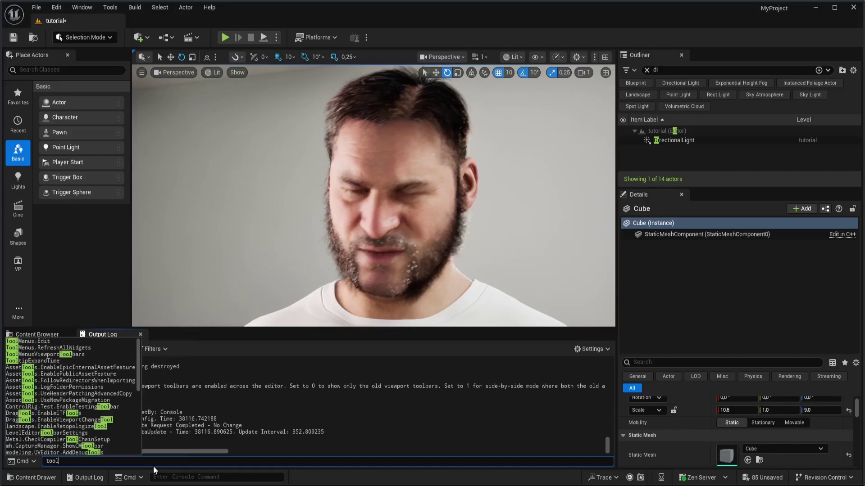
key("Up")
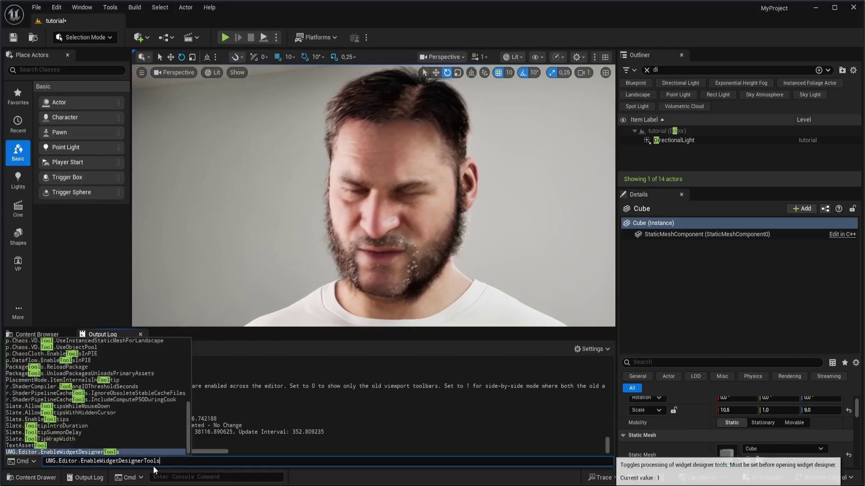
key("Down")
key("Down")
key("Down")
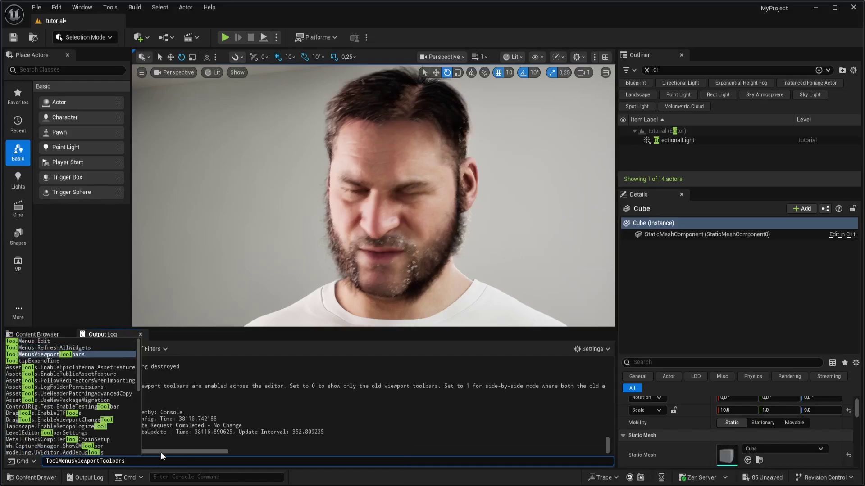
left_click(78, 355)
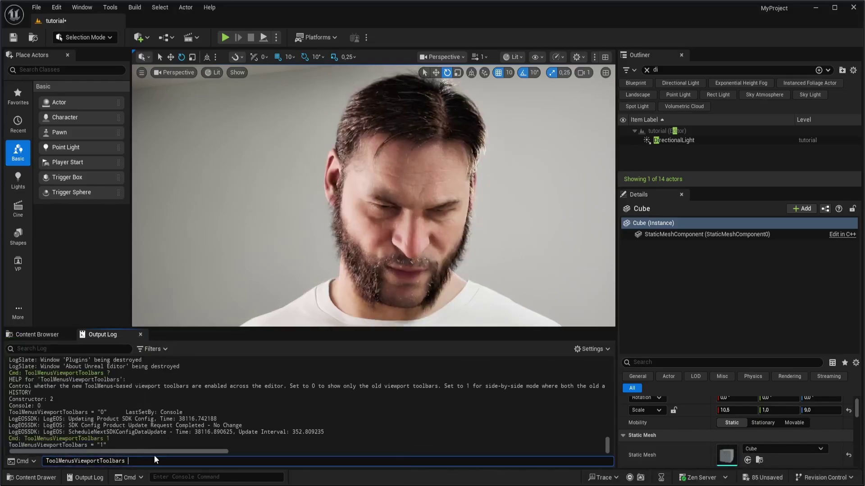
type("0")
key("Return")
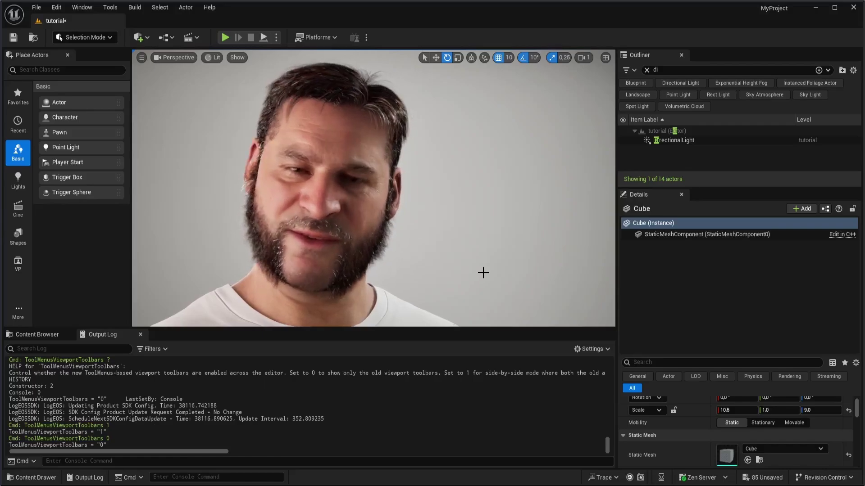
Show the contents of the project's Metahuman folder in the Content Browser.
left_click(37, 337)
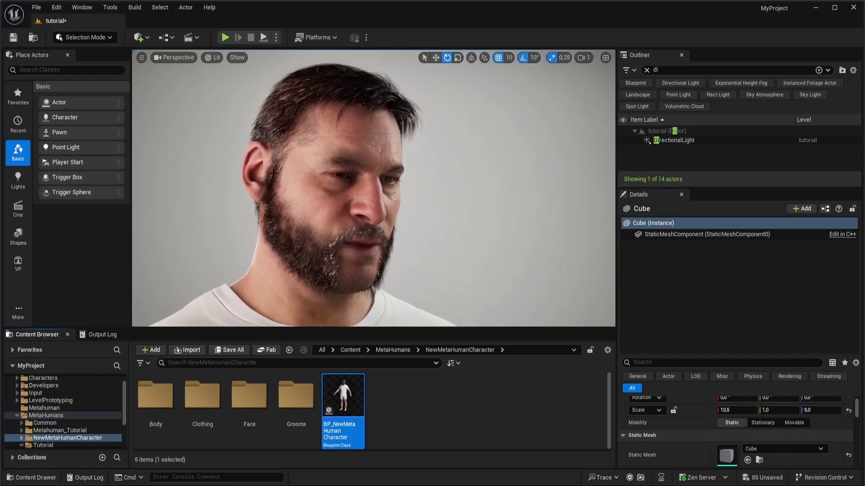
left_click(51, 415)
left_click(66, 408)
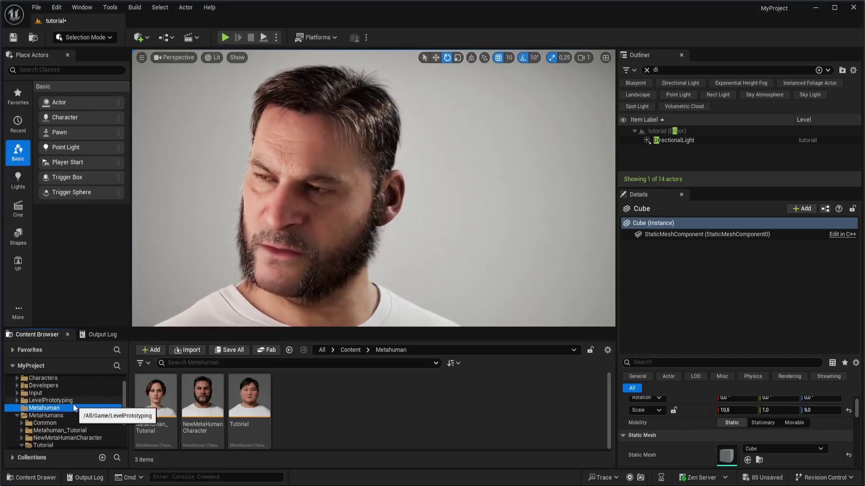
Examine the viewport options and the MetaHuman asset types that can be created in the Metahuman folder.
left_click(141, 57)
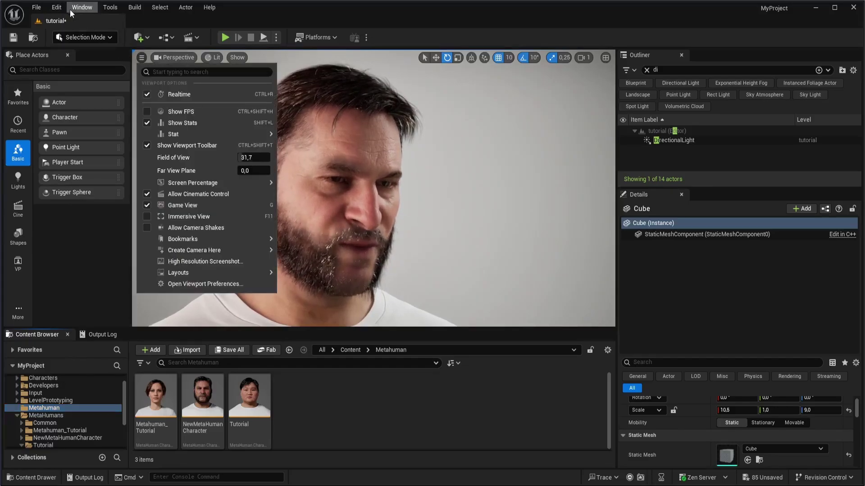
left_click(262, 8)
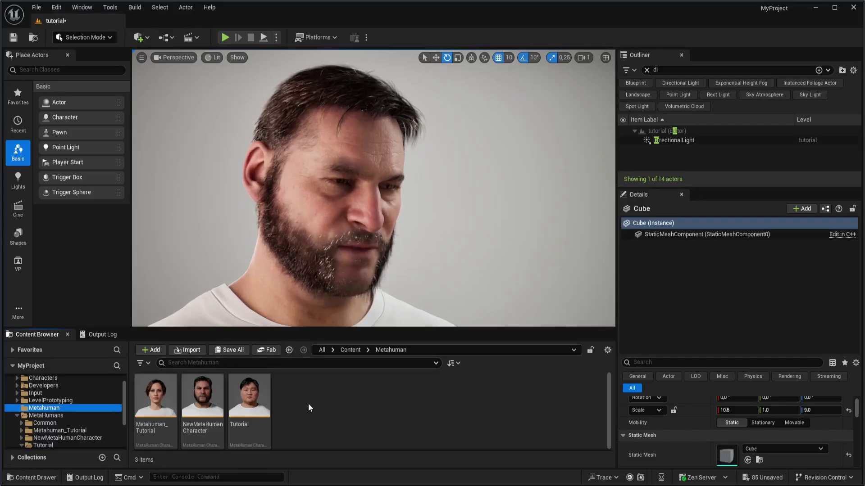
right_click(320, 407)
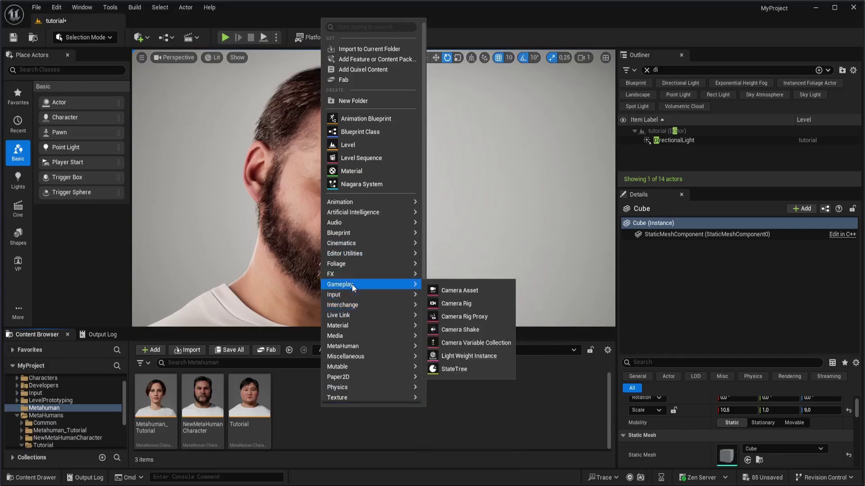
mouse_move(354, 326)
mouse_move(355, 347)
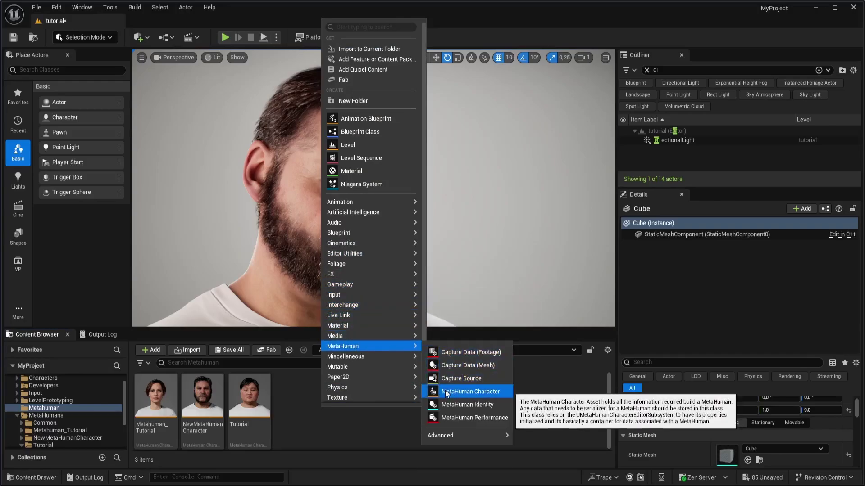
left_click(291, 398)
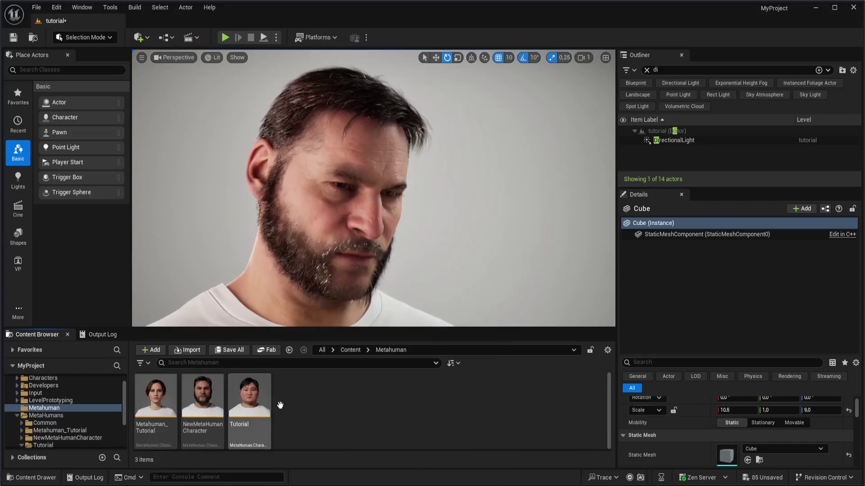
right_click(316, 398)
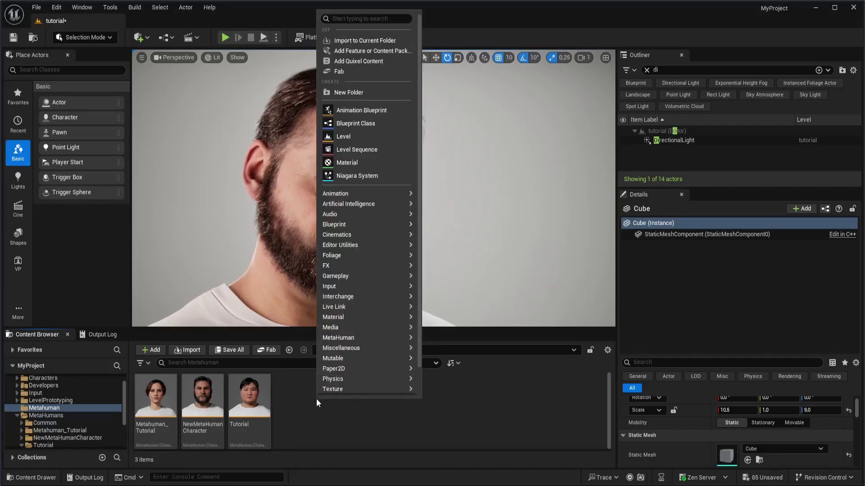
left_click(286, 402)
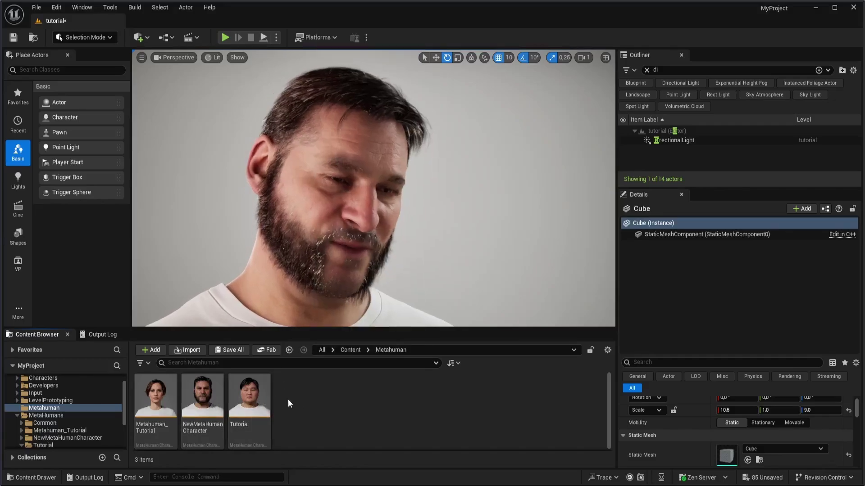
Create a MetaHuman Character asset named Tutorial02 in the Metahuman folder.
right_click(315, 394)
mouse_move(372, 270)
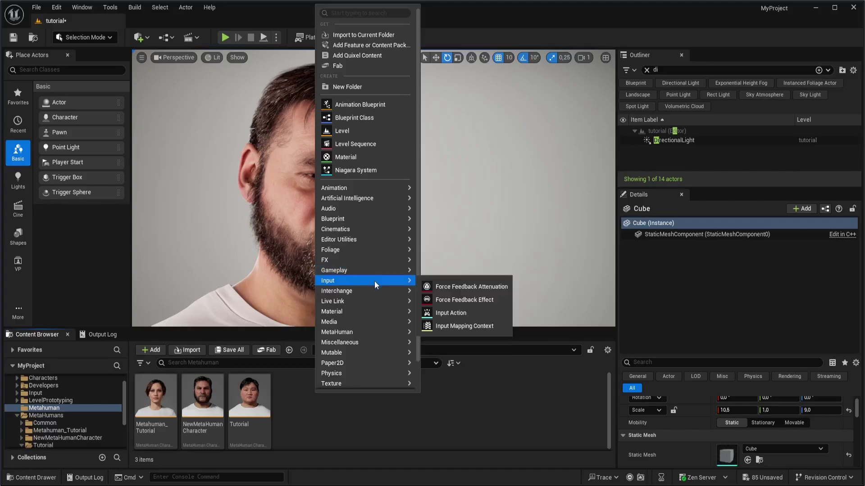
mouse_move(366, 333)
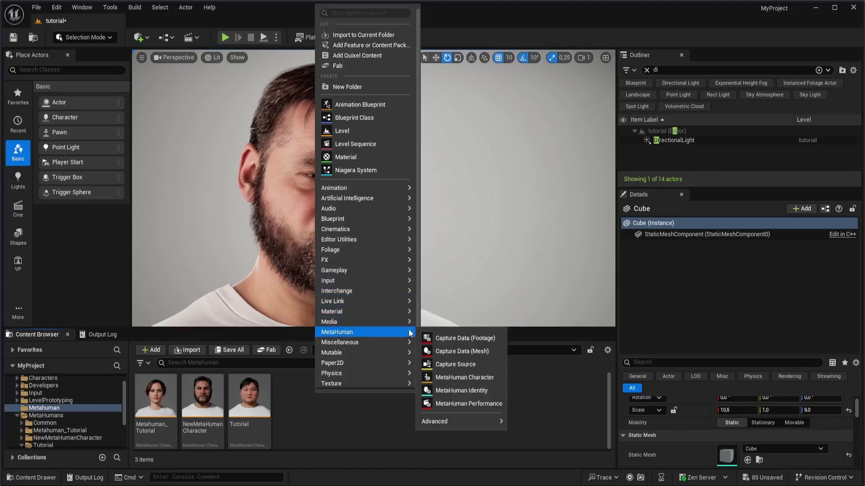
left_click(440, 377)
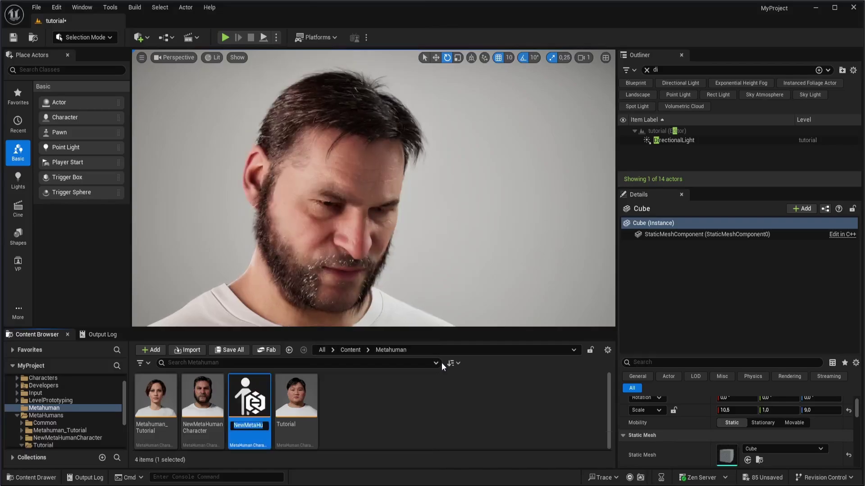
type("T")
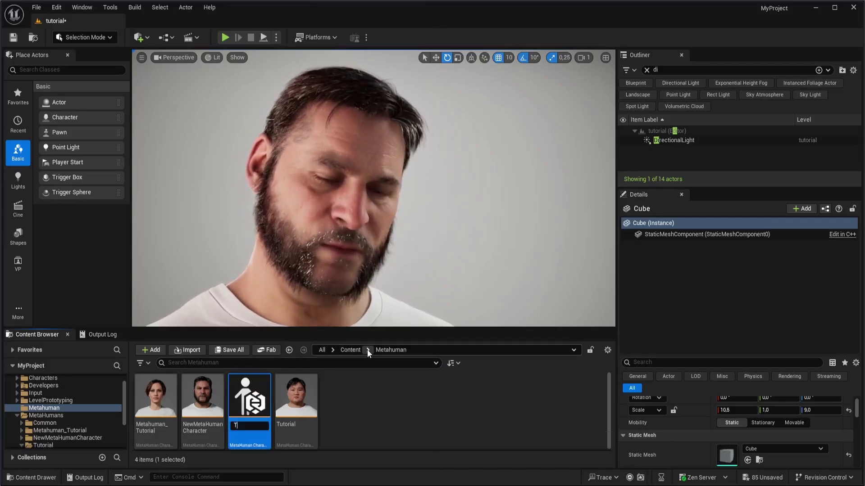
type("utorial")
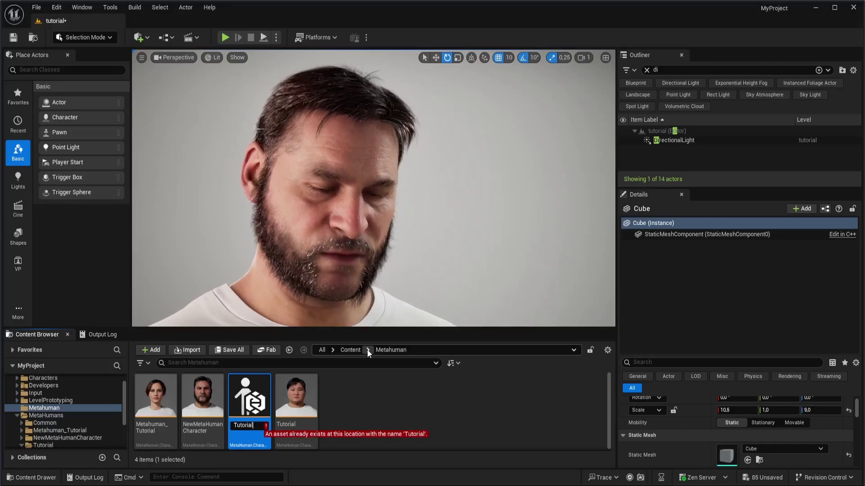
type("02")
key("Return")
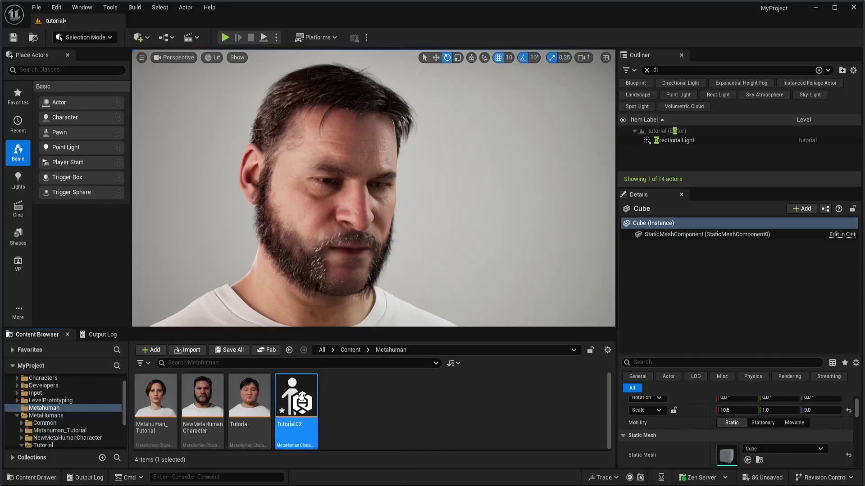
Open the Tutorial02 character for editing and maximize its editor window.
double_click(318, 391)
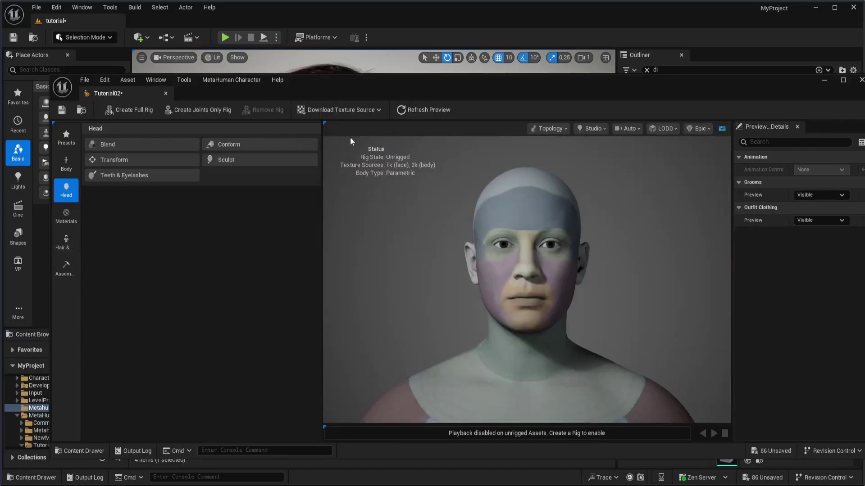
double_click(445, 80)
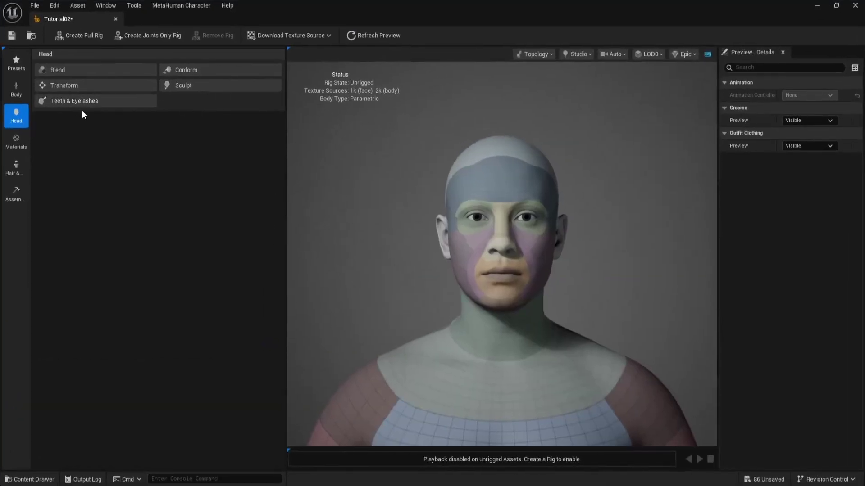
left_click_drag(397, 287, 307, 288)
left_click_drag(336, 227, 401, 227)
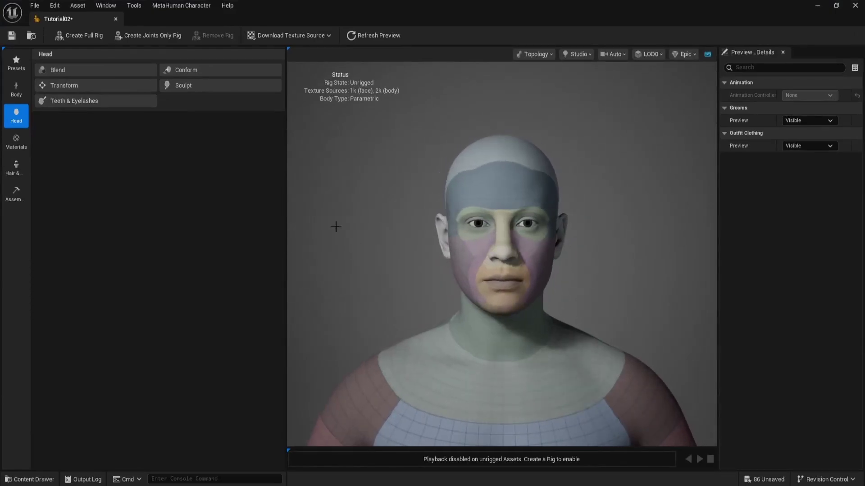
Browse the available MetaHuman character presets without applying one.
left_click(17, 72)
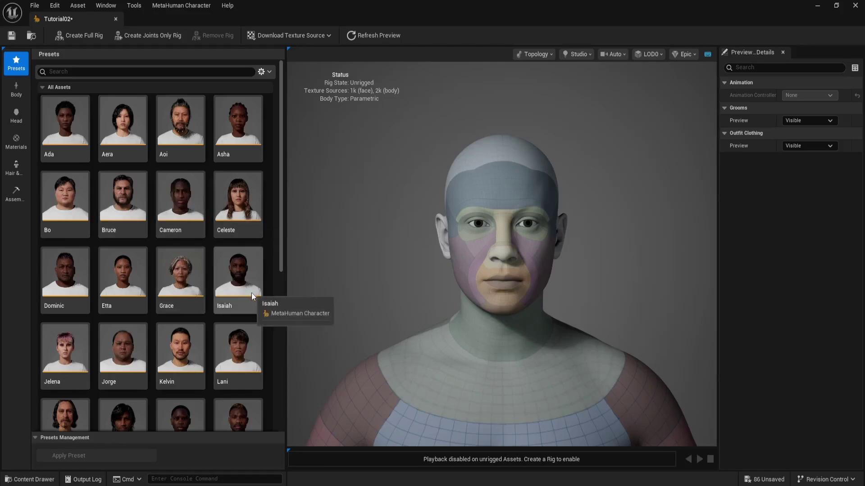
scroll(251, 292, "down", 1)
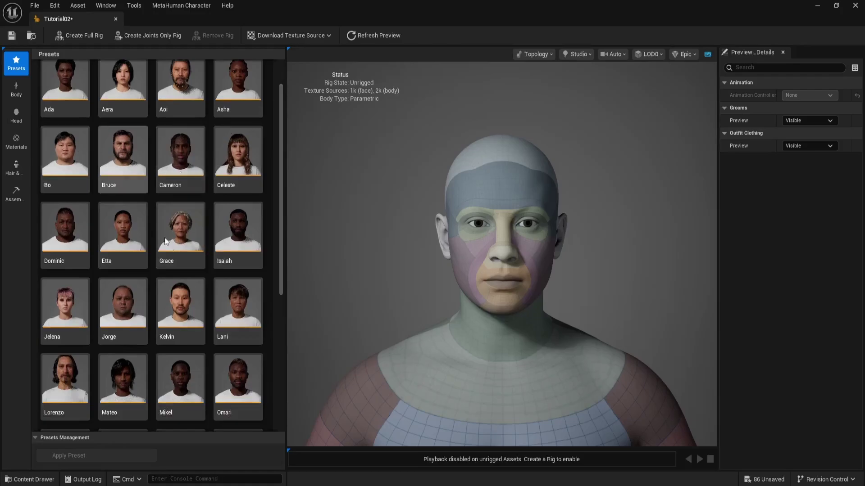
scroll(164, 239, "up", 1)
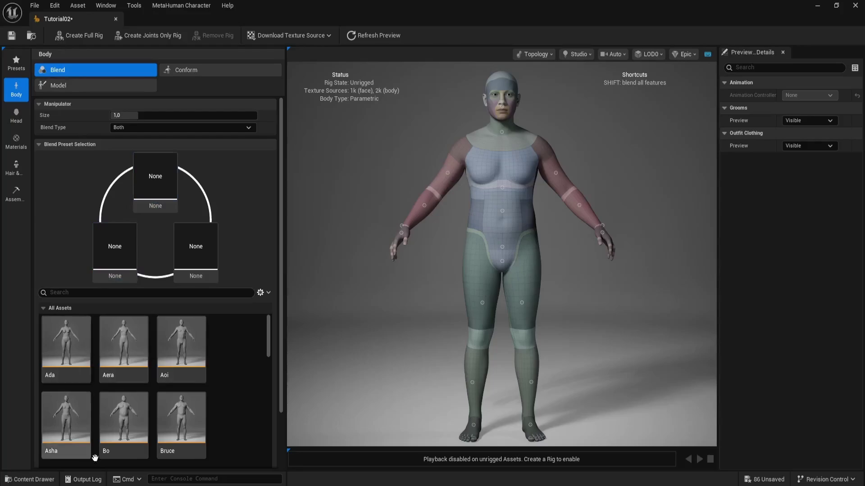
Assign Celeste, Dominic and Cameron as the body blend presets, and blend all body features from a thigh manipulator.
scroll(149, 411, "down", 3)
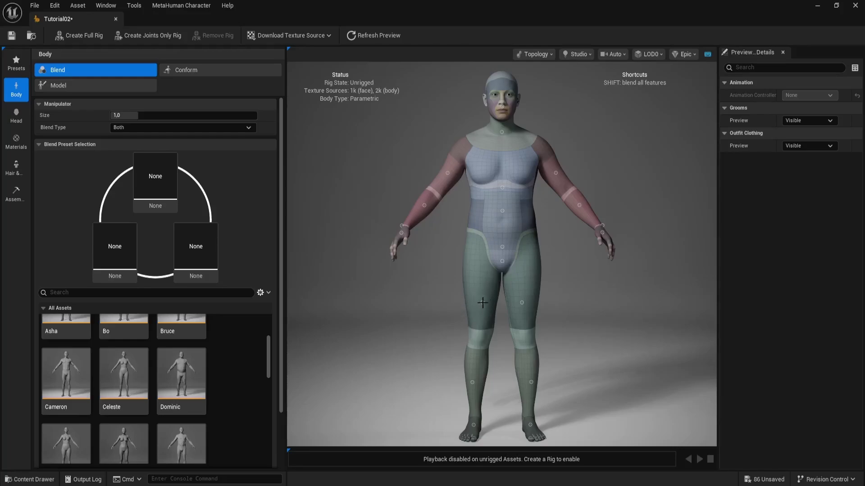
left_click_drag(124, 367, 122, 246)
left_click_drag(177, 384, 195, 247)
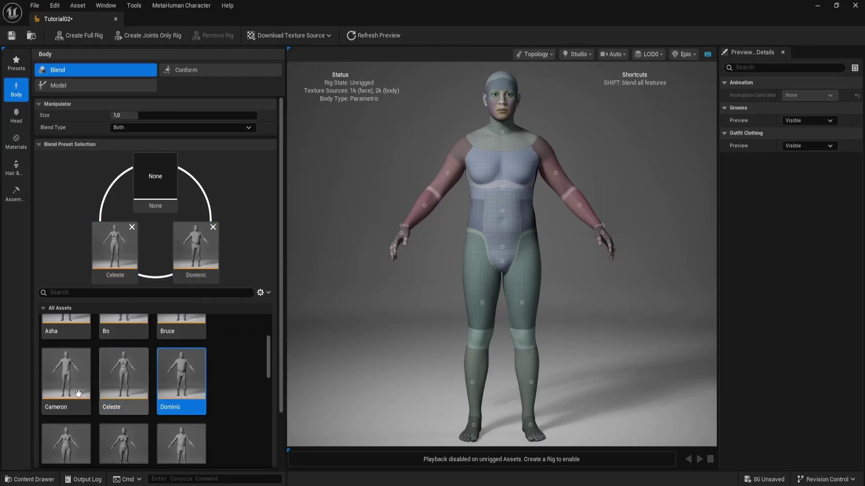
left_click_drag(66, 374, 171, 199)
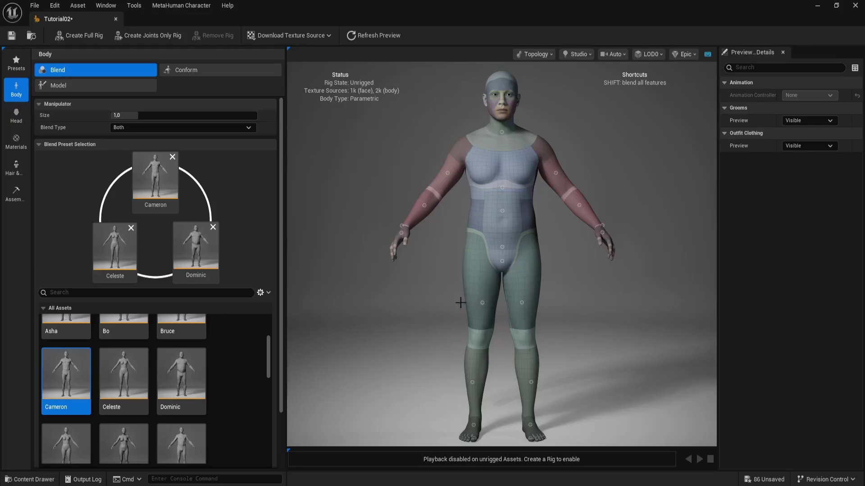
scroll(442, 350, "up", 3)
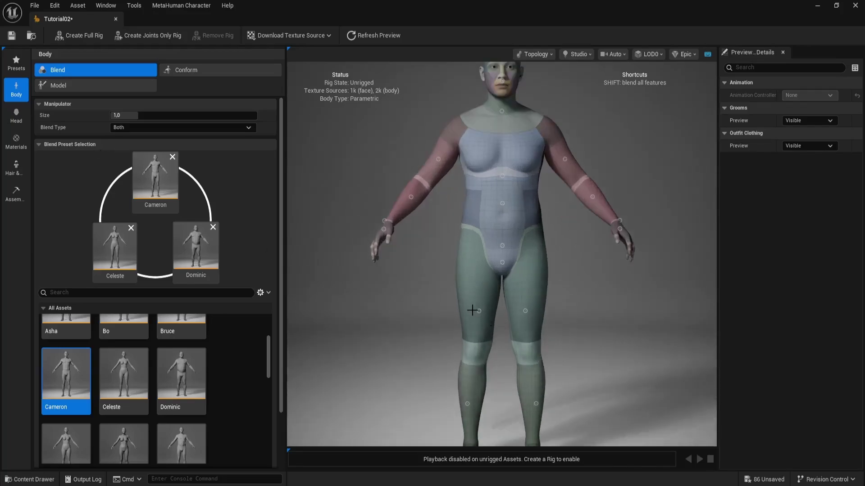
left_click_drag(480, 311, 497, 322, "shift")
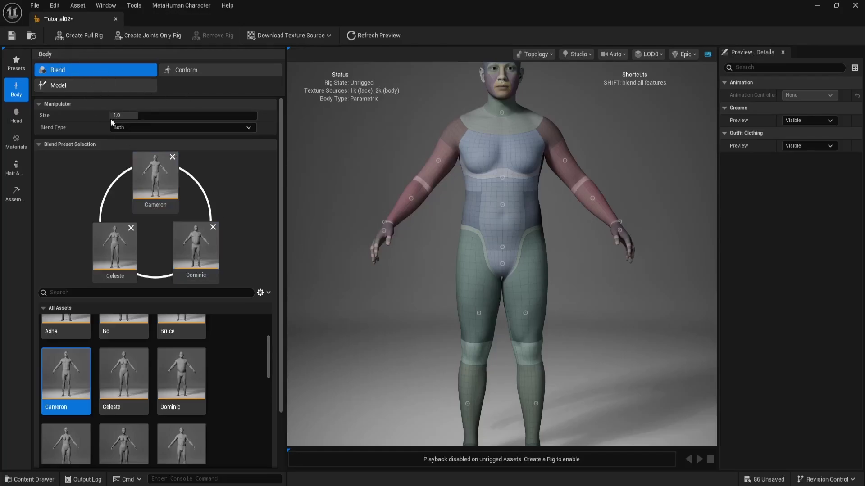
Set the parametric body model's Masculine/Feminine value to -0.228, and check the body's Conform options before returning to Blend.
left_click(133, 86)
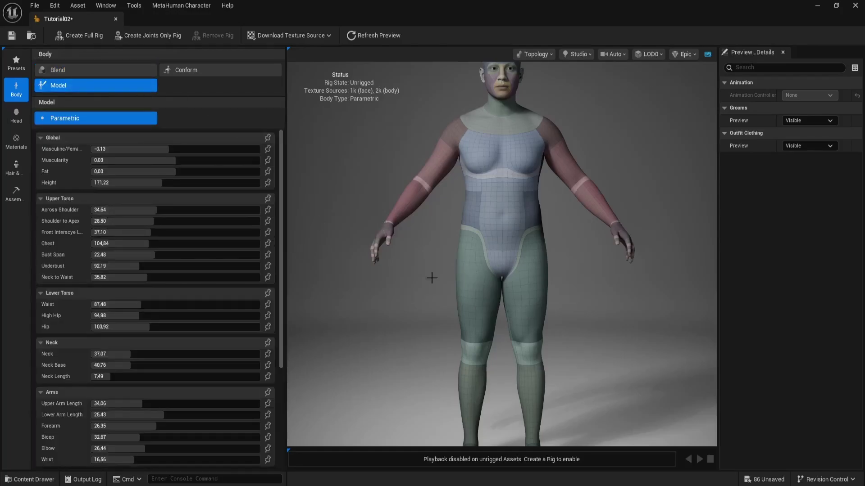
left_click_drag(169, 150, 154, 149)
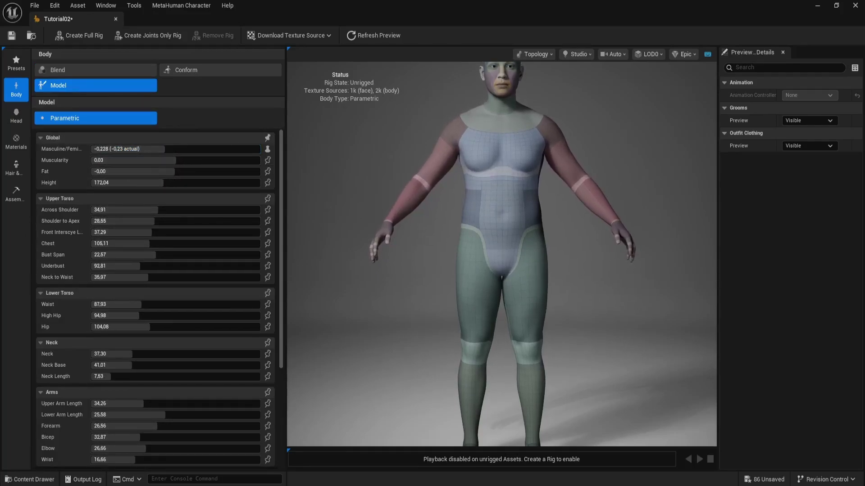
scroll(473, 209, "down", 4)
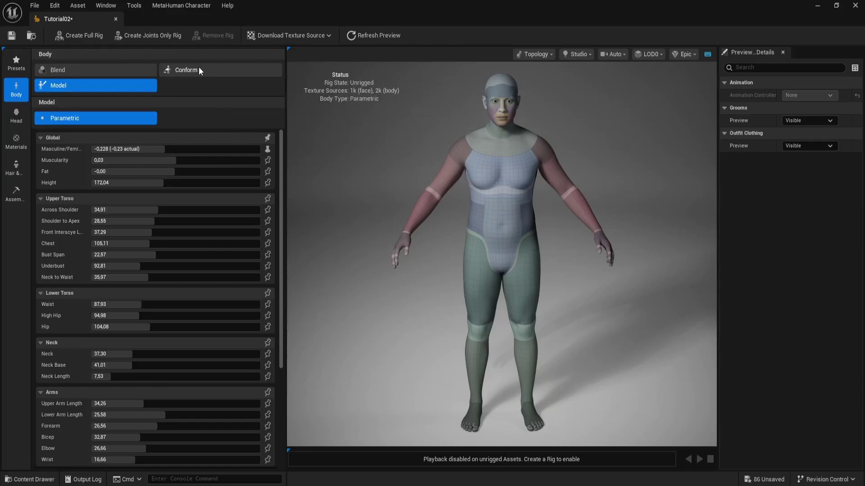
left_click(228, 72)
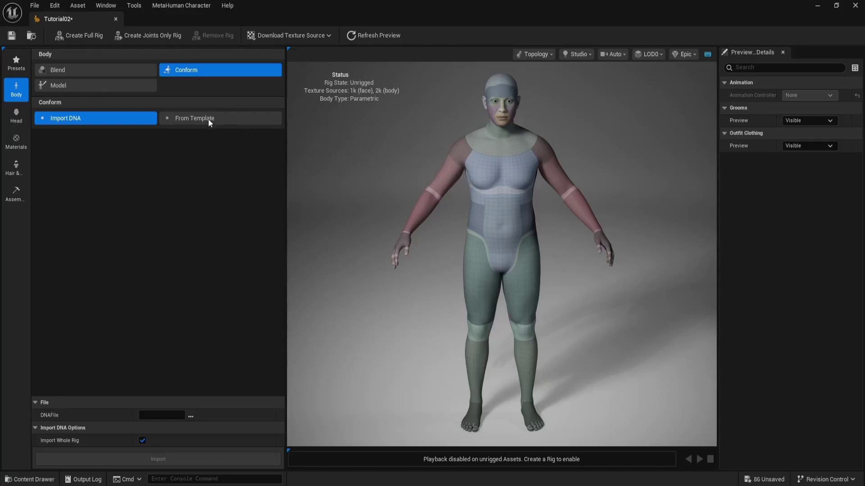
left_click(52, 69)
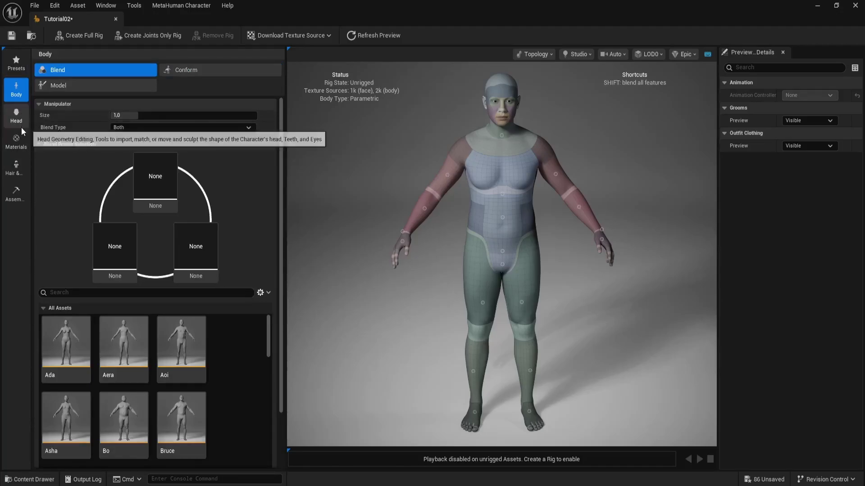
Bring up the head's teeth parameters and set LowerShift to 1.0.
left_click(16, 117)
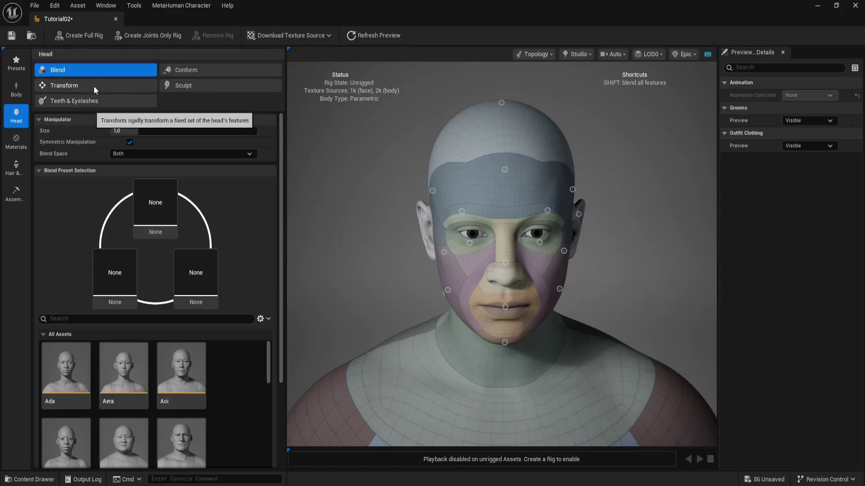
left_click(99, 105)
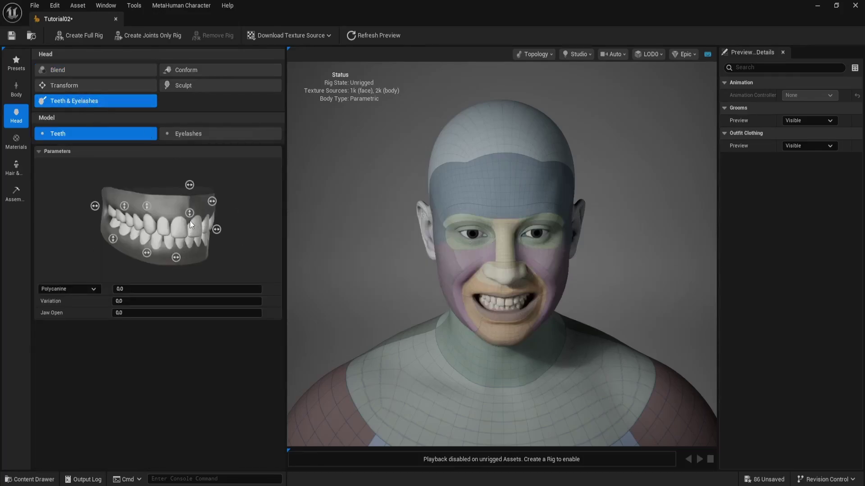
scroll(531, 320, "up", 5)
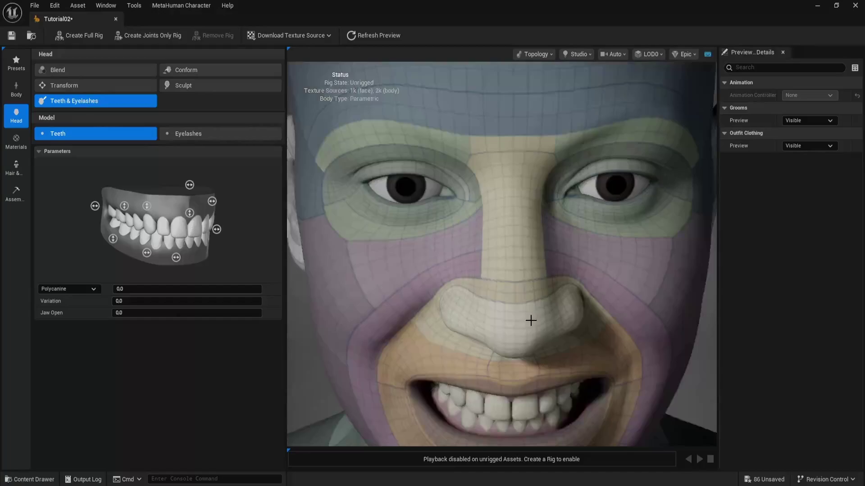
scroll(531, 321, "down", 5)
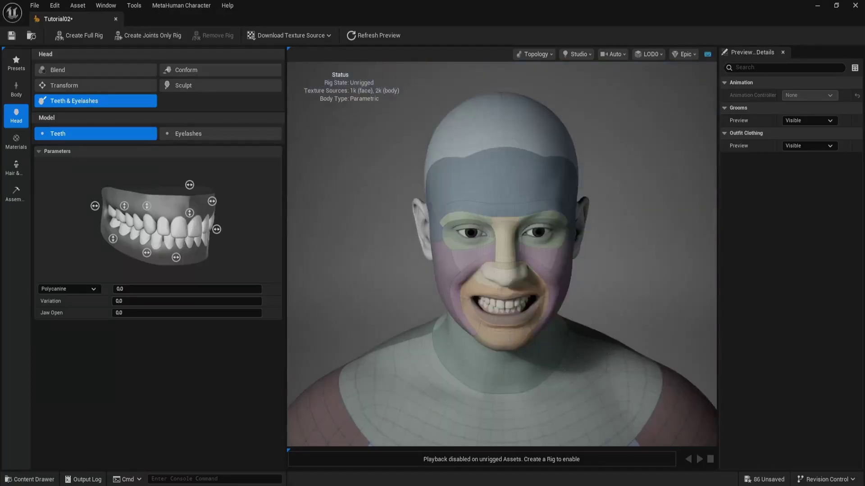
mouse_move(189, 213)
left_mouse_down()
mouse_move(188, 182)
mouse_move(192, 270)
left_mouse_up()
left_click(177, 258)
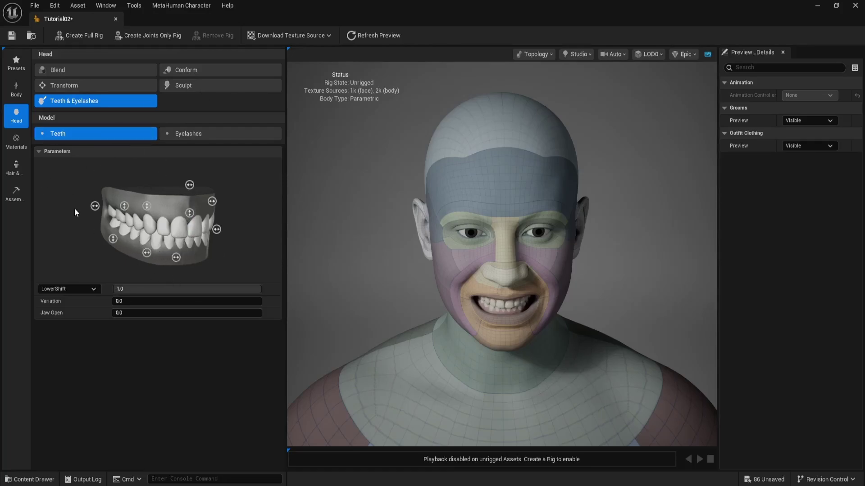
Examine the skin material settings and browse the available hair and eyebrow grooms, including the groom details page.
left_click(16, 141)
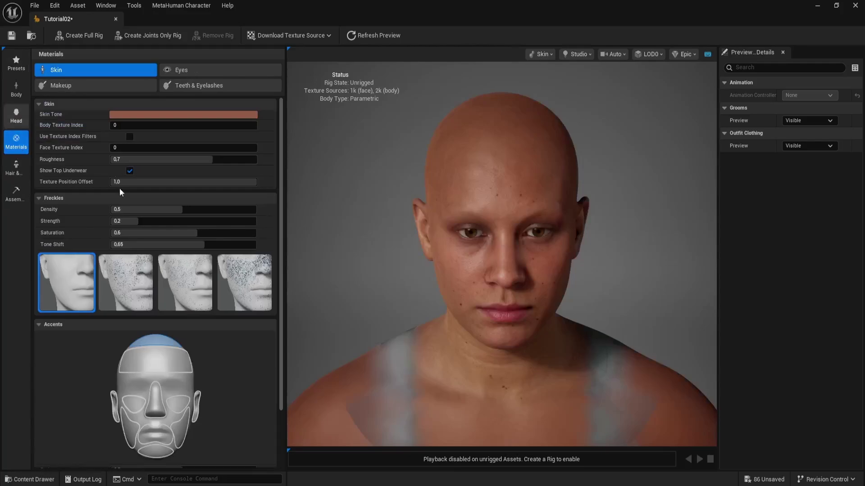
left_click(17, 169)
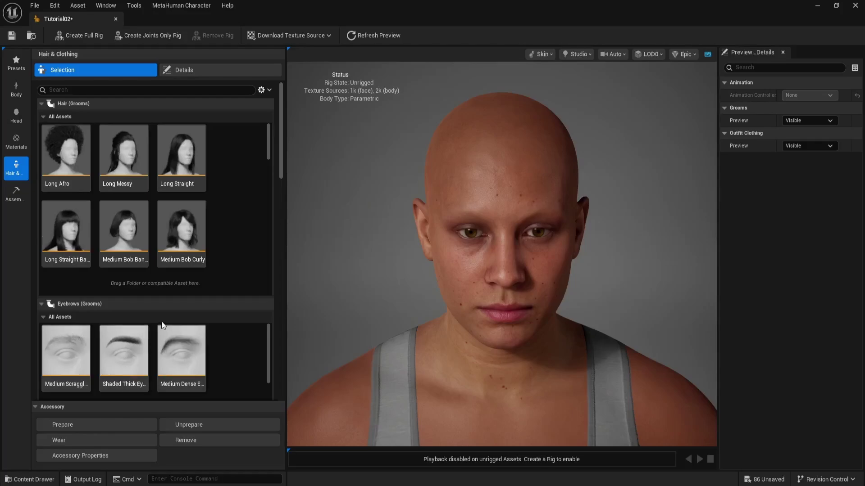
scroll(167, 324, "down", 3)
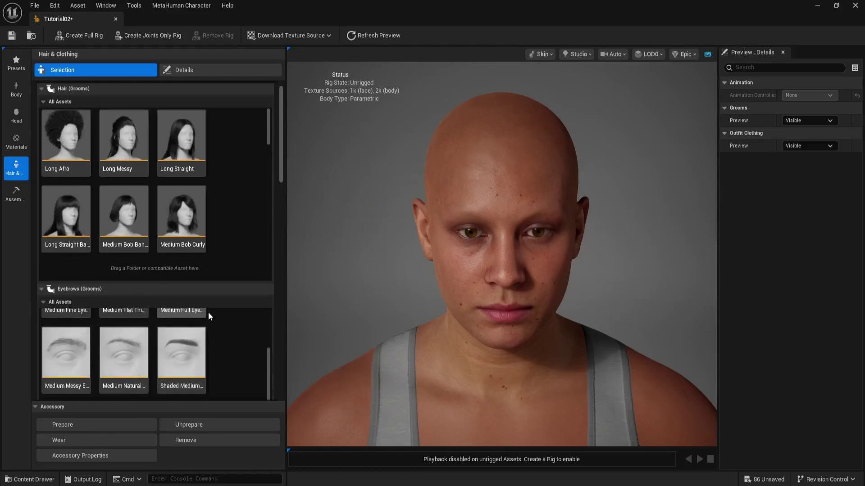
scroll(208, 312, "up", 3)
scroll(234, 182, "down", 3)
scroll(234, 181, "down", 10)
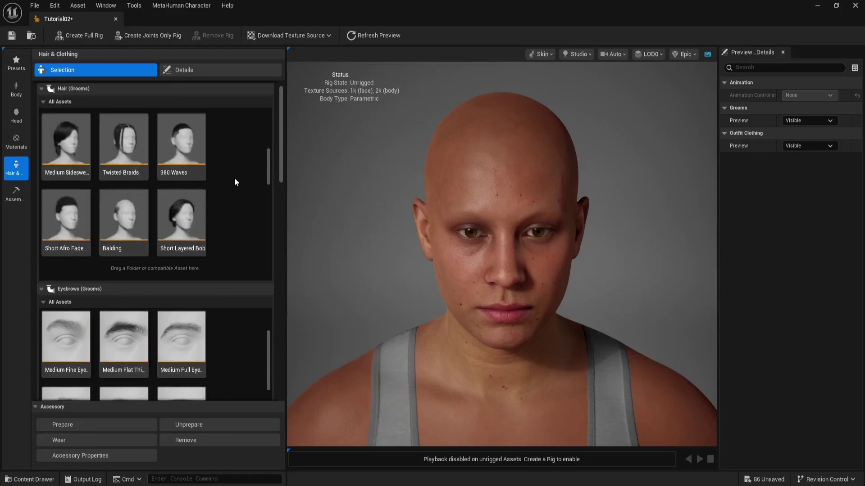
scroll(234, 182, "down", 5)
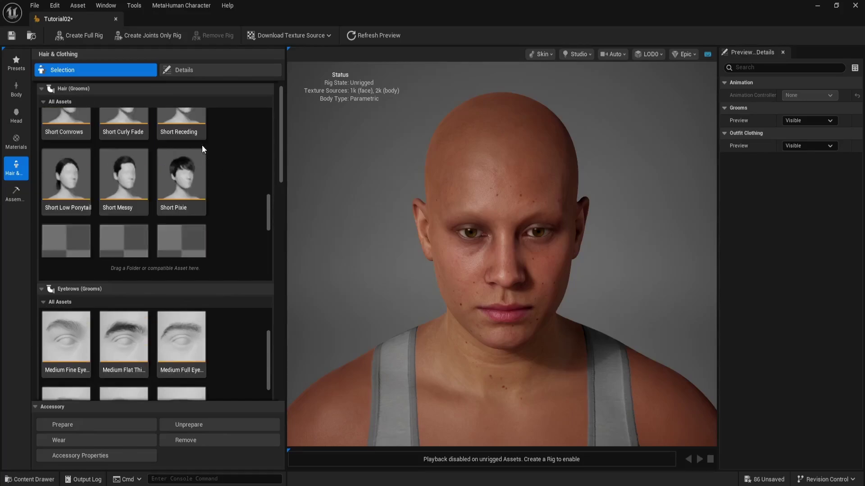
left_click(194, 71)
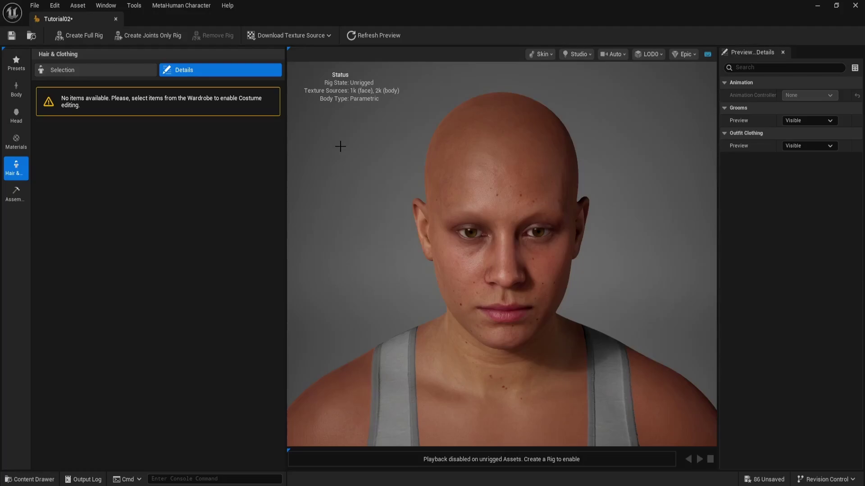
left_click(86, 71)
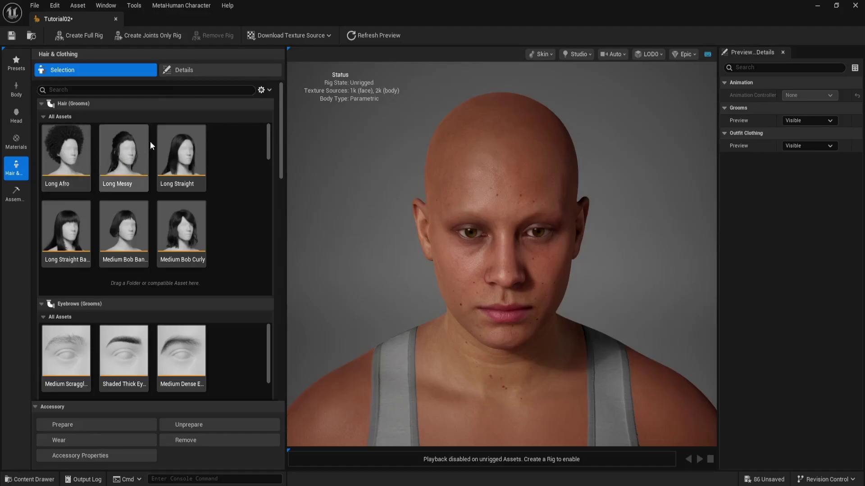
Put the Long Afro hair groom on the character and review its override parameters and the other hairstyles.
left_click(65, 150)
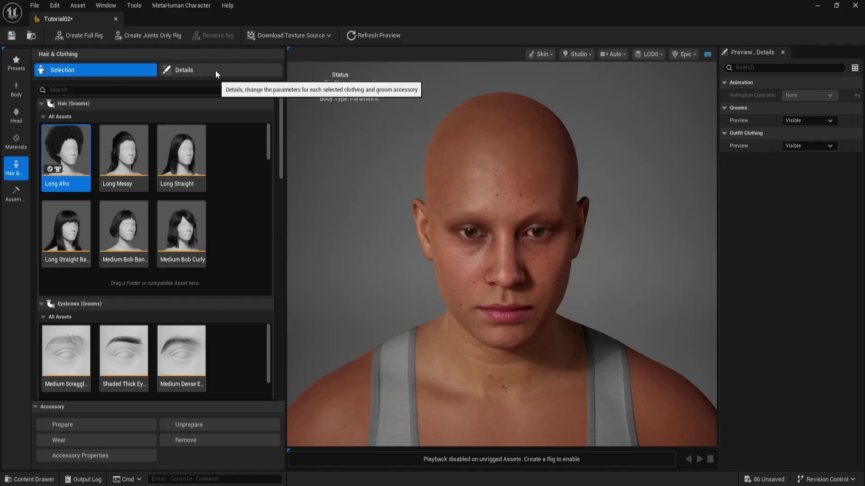
left_click(215, 67)
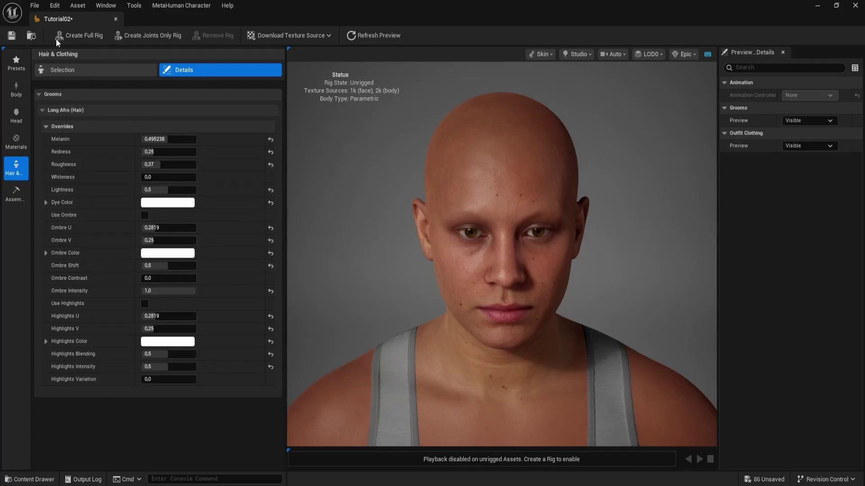
left_click(15, 175)
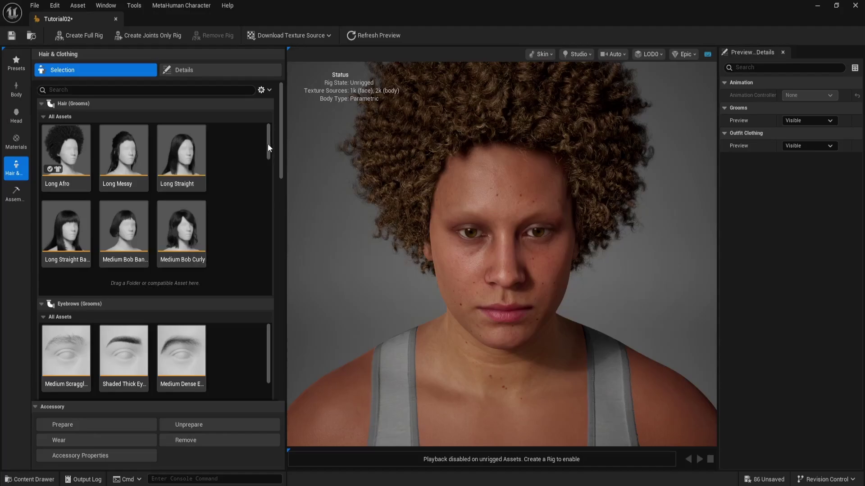
left_click_drag(269, 146, 260, 261)
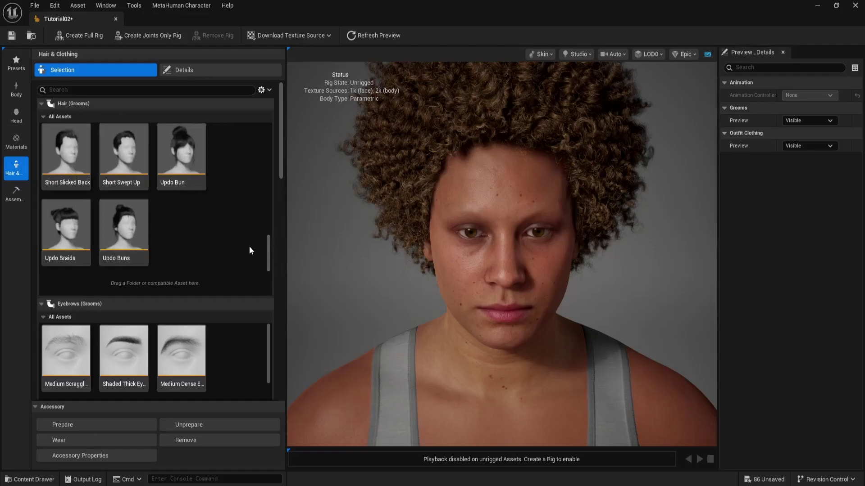
mouse_move(267, 258)
left_mouse_down()
mouse_move(203, 139)
mouse_move(236, 204)
mouse_move(269, 194)
mouse_move(266, 129)
left_mouse_up()
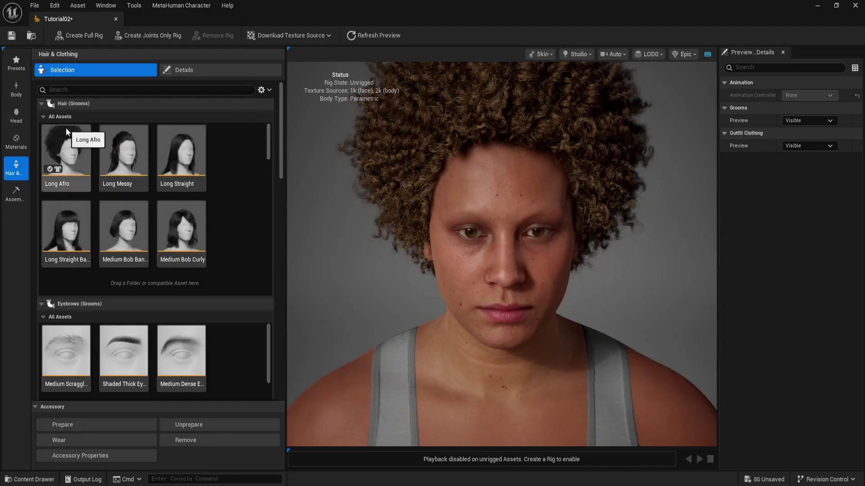
Apply the Cameron preset to the character and inspect the resulting head from another angle.
left_click(16, 63)
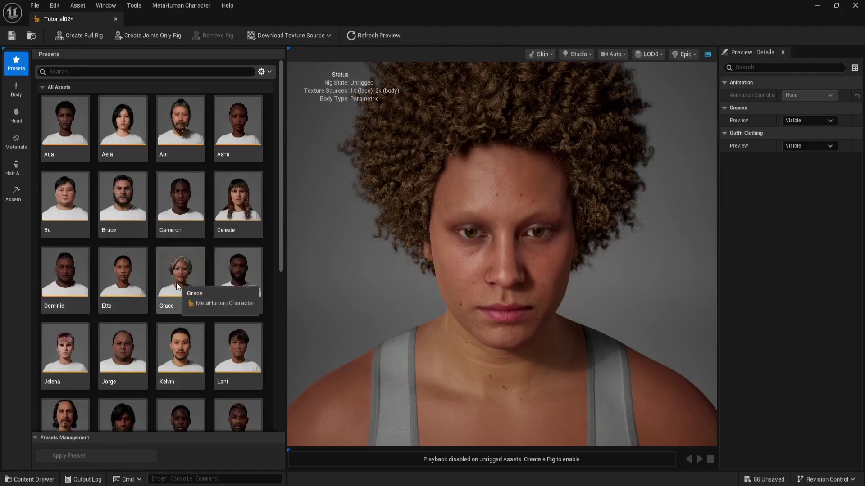
left_click(177, 198)
double_click(176, 198)
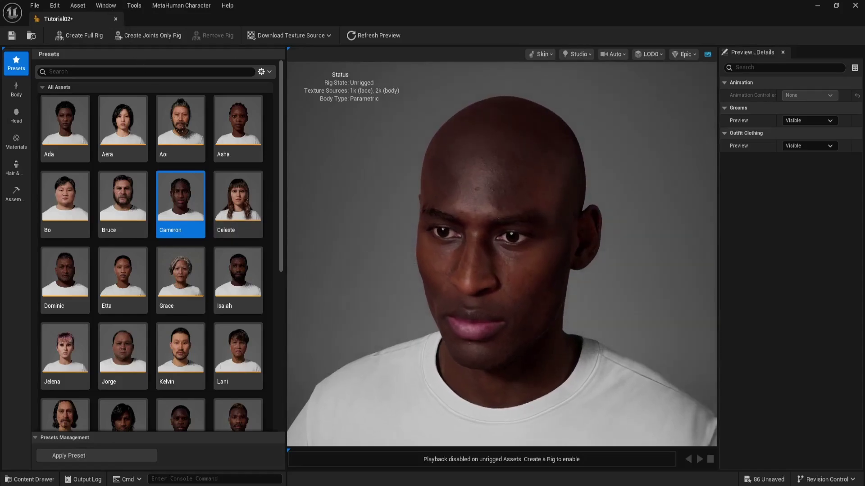
left_click_drag(344, 216, 396, 219)
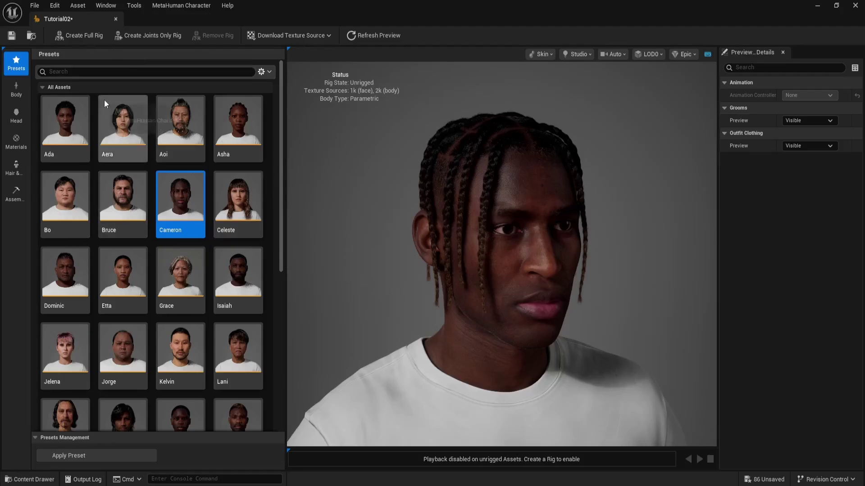
Create the full rig with blend shapes for the character through the auto-rigging service.
left_click(88, 36)
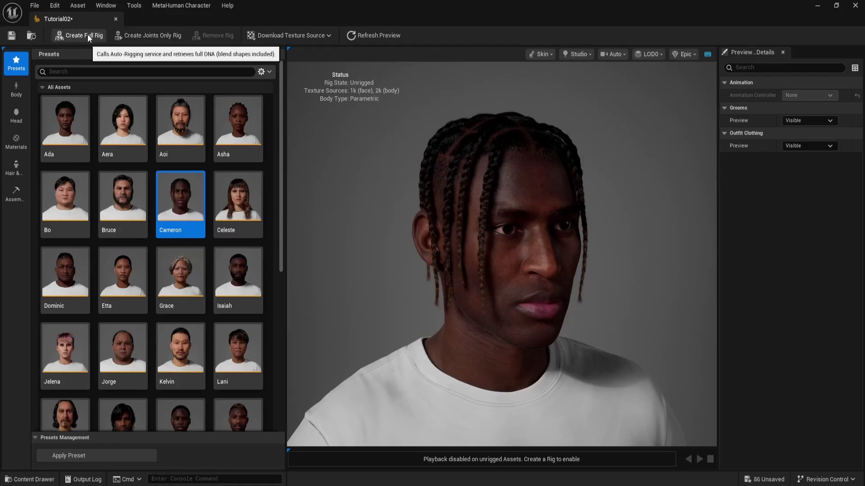
scroll(571, 206, "up", 5)
scroll(572, 206, "down", 5)
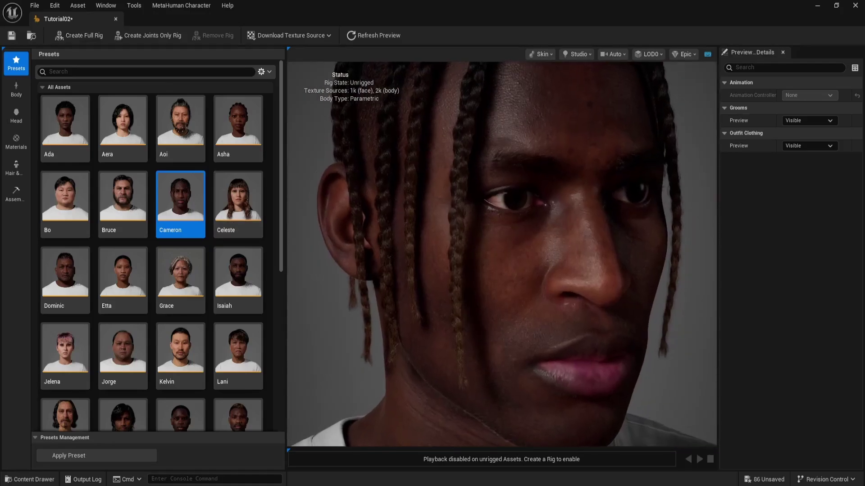
left_click_drag(573, 229, 569, 159)
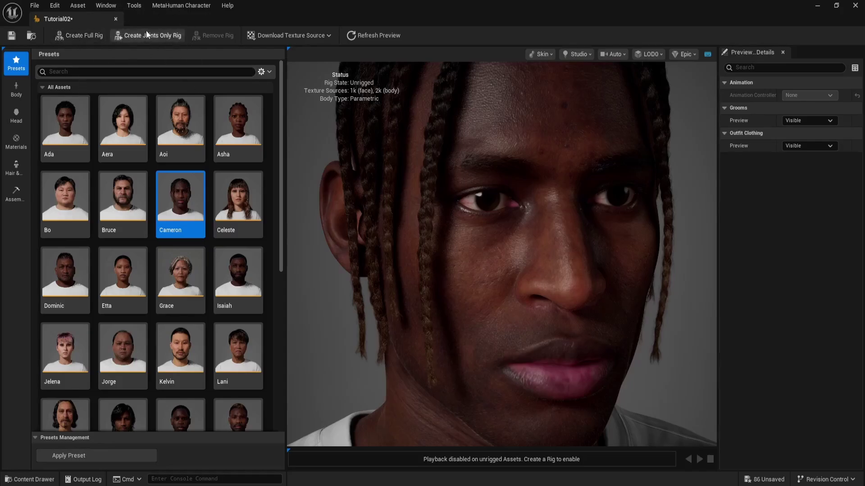
left_click(78, 35)
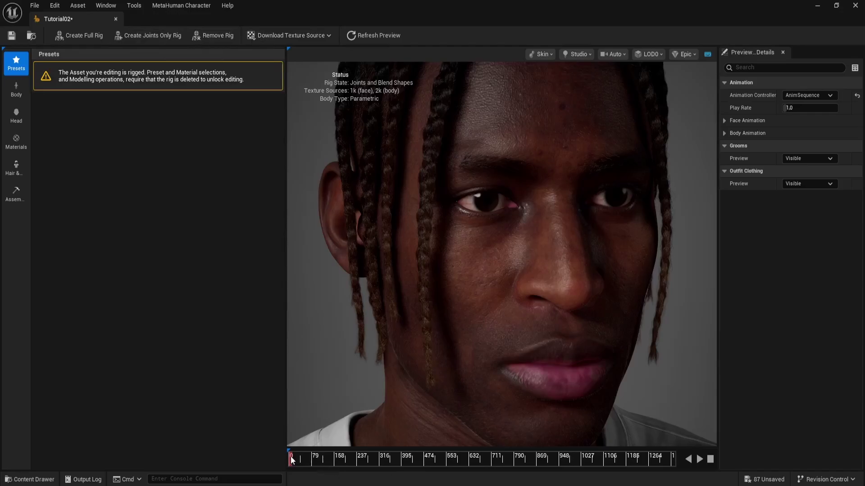
Play the rigged character's preview animation and scrub through its timeline with the head and torso in view.
scroll(411, 392, "down", 3)
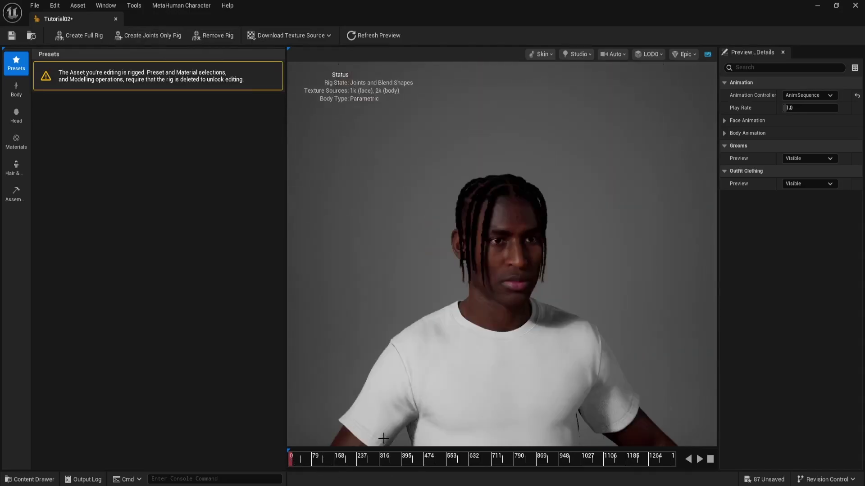
scroll(380, 440, "down", 2)
left_click(699, 458)
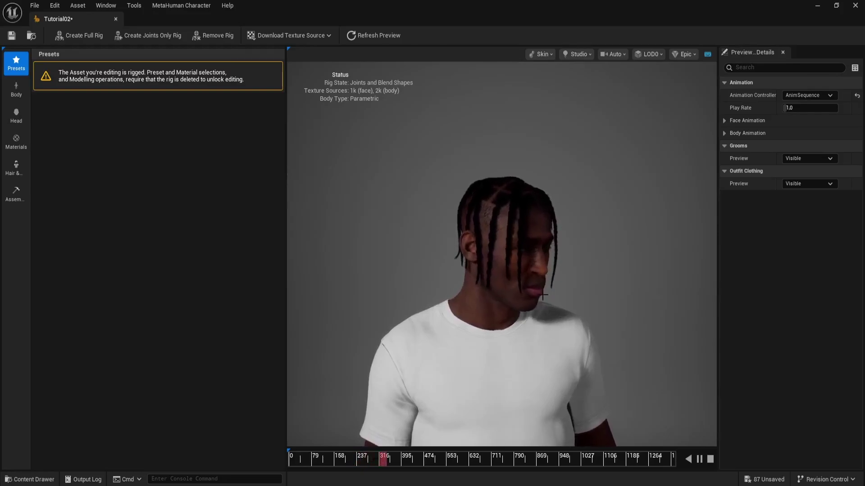
left_click_drag(477, 462, 694, 460)
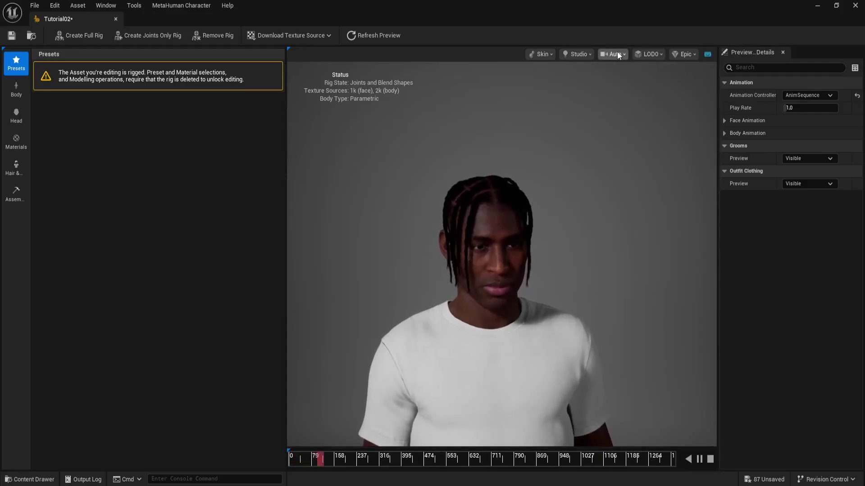
Examine the viewport's preview material, lighting, camera framing, LOD and rendering quality options without changing them.
left_click(547, 54)
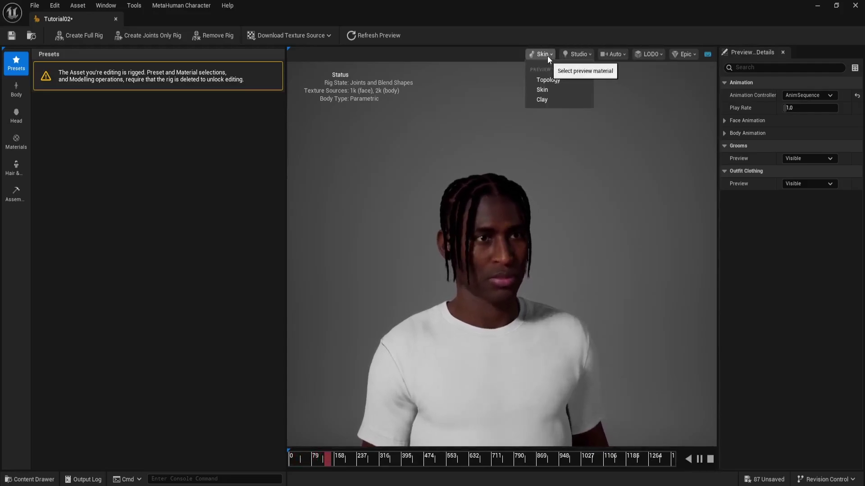
left_click(577, 53)
left_click(585, 56)
left_click(585, 56)
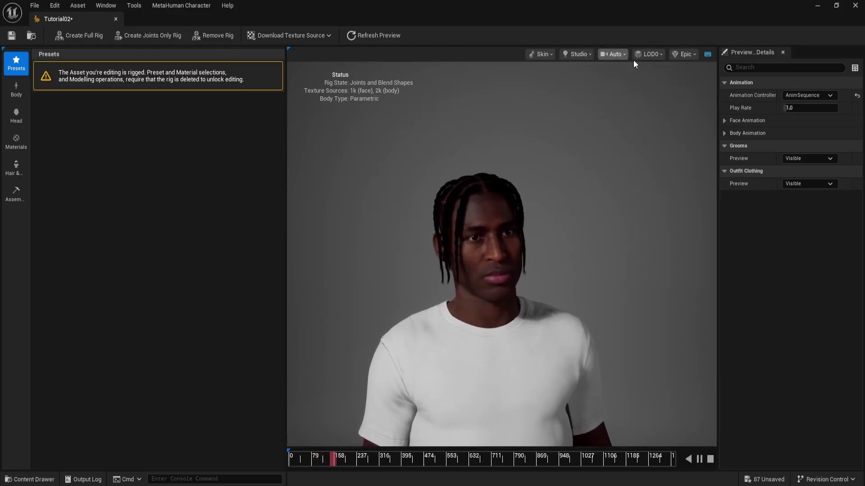
left_click(620, 55)
left_click(620, 55)
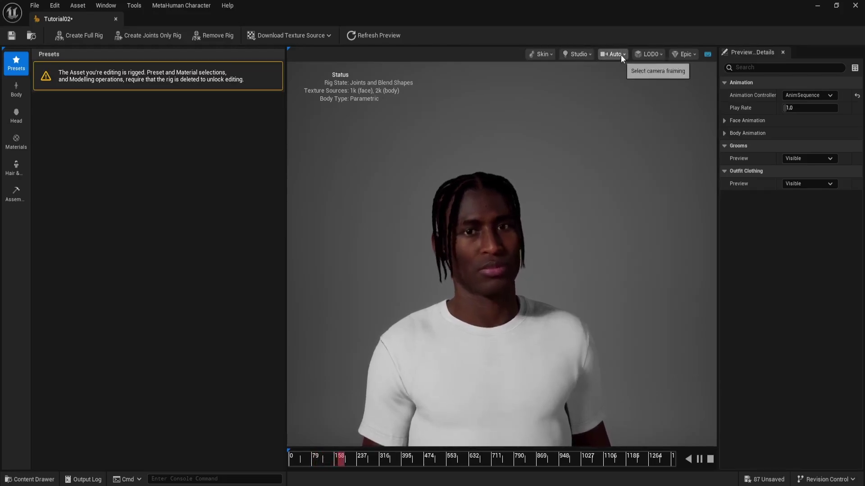
left_click(659, 55)
left_click(661, 55)
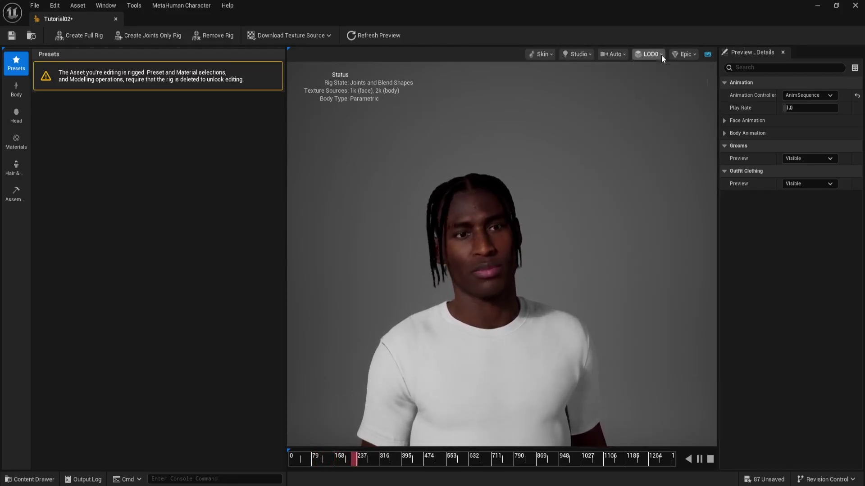
left_click(690, 56)
left_click(691, 56)
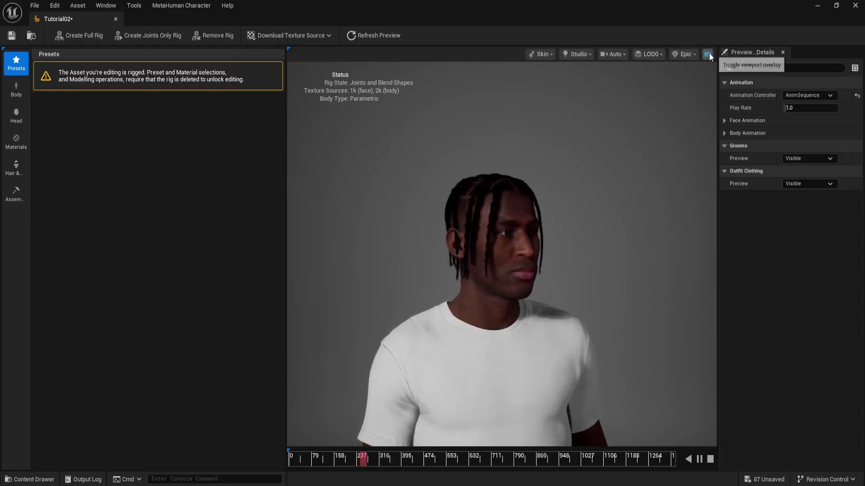
Preview the FaceROM, FearA and FearB template animations on the face, and return the face template to Idle.
left_click(724, 121)
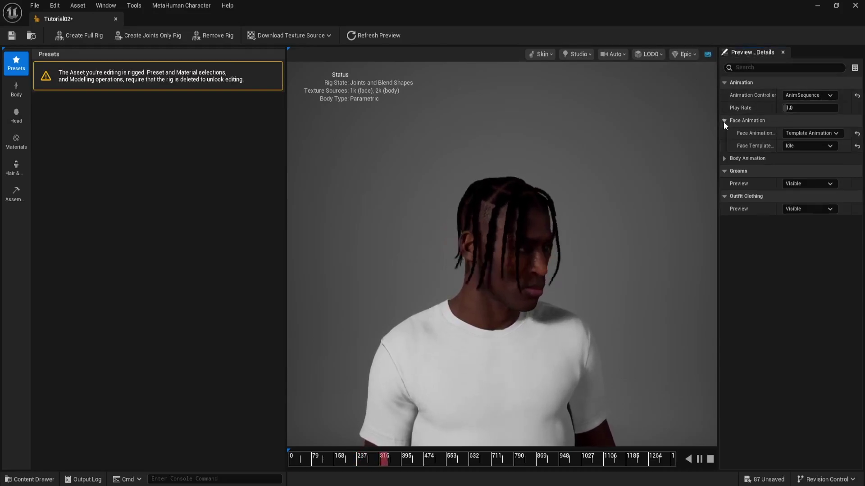
left_click(833, 146)
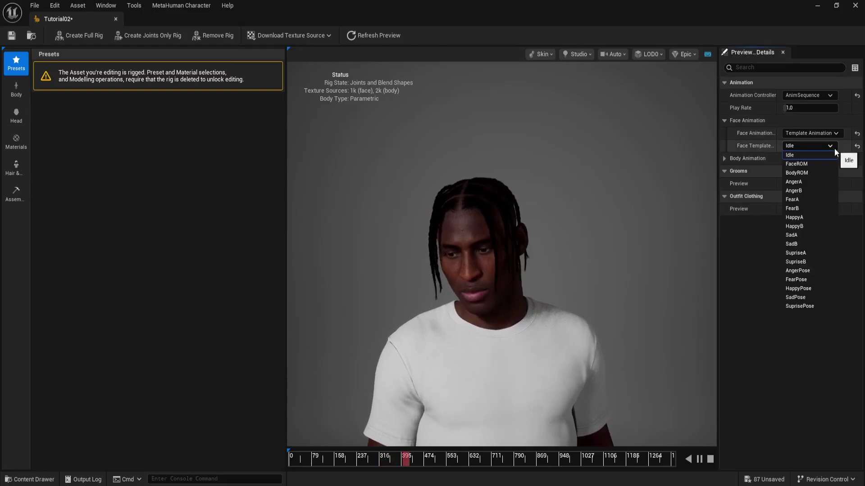
left_click(806, 163)
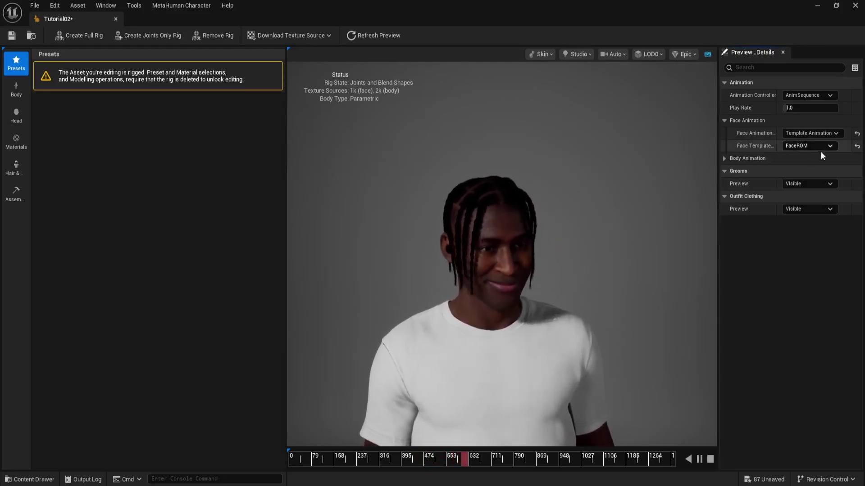
left_click(807, 145)
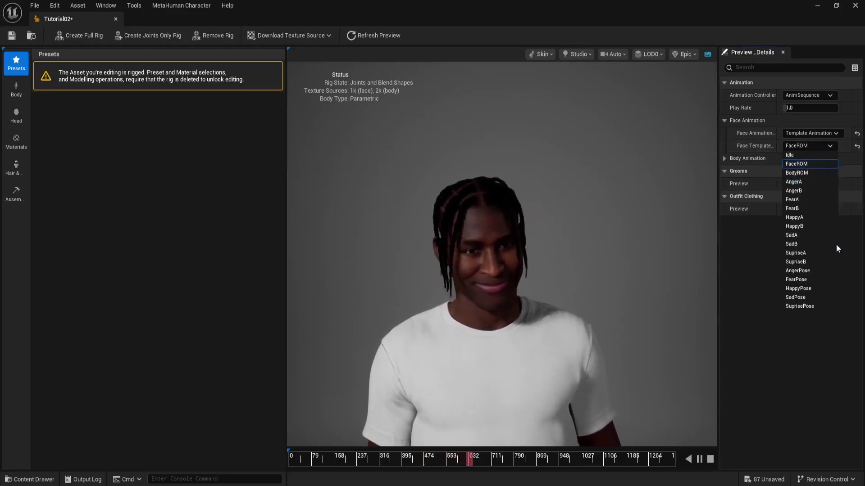
left_click(807, 199)
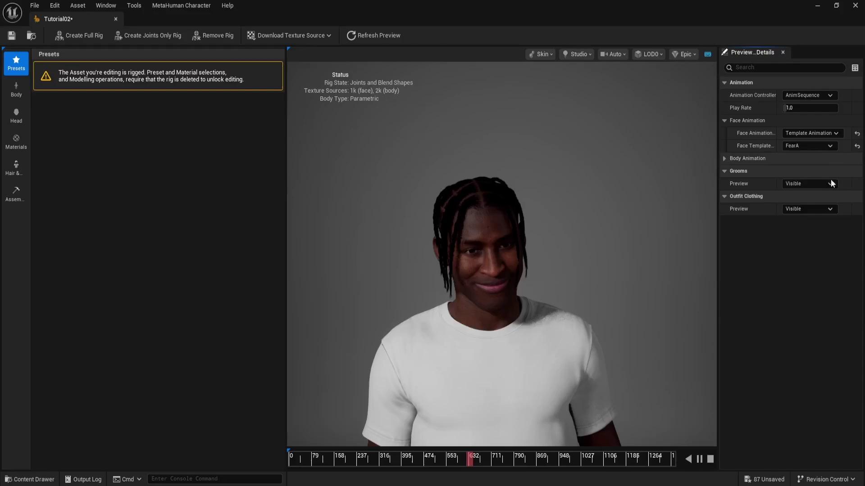
left_click(812, 145)
left_click(806, 208)
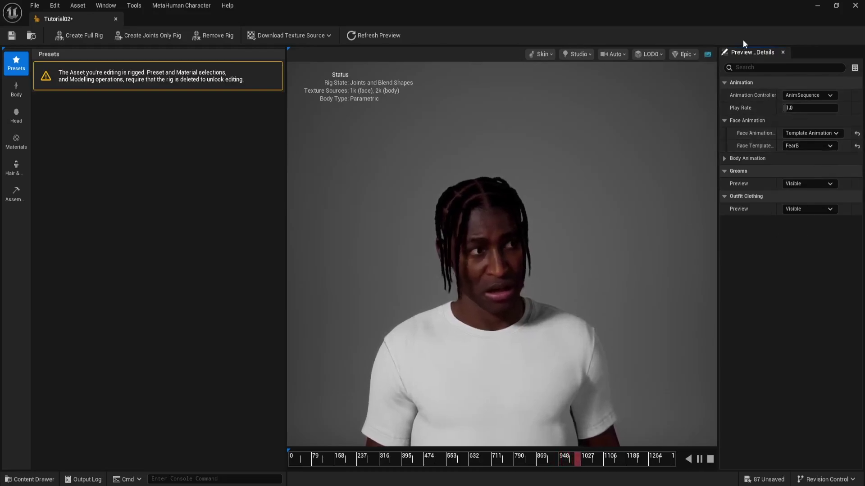
left_click(799, 144)
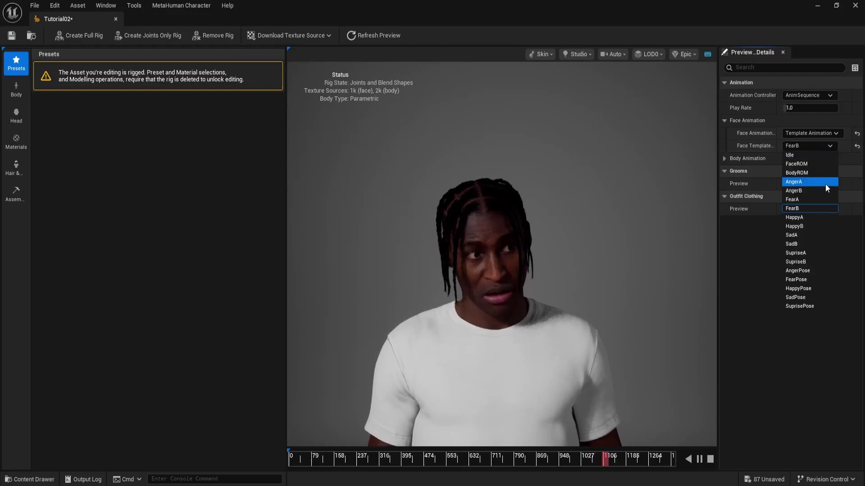
left_click(814, 155)
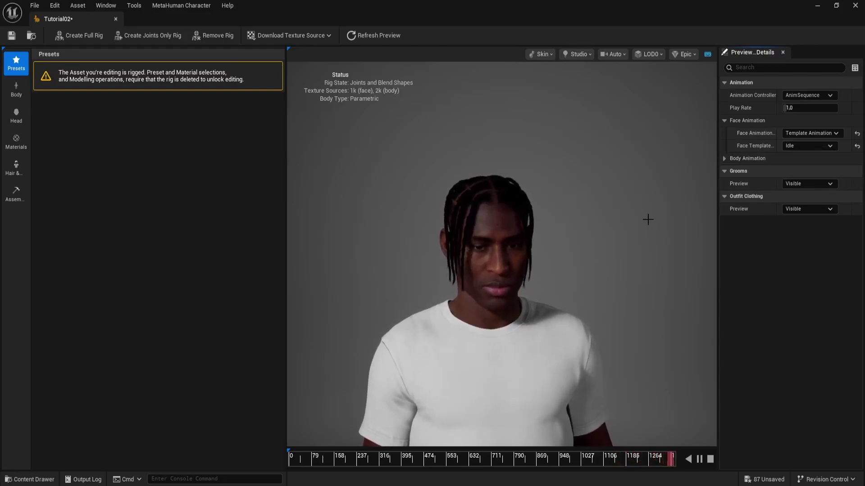
Download the 2k resolution texture source for the character and save the Tutorial02 asset.
left_click(308, 35)
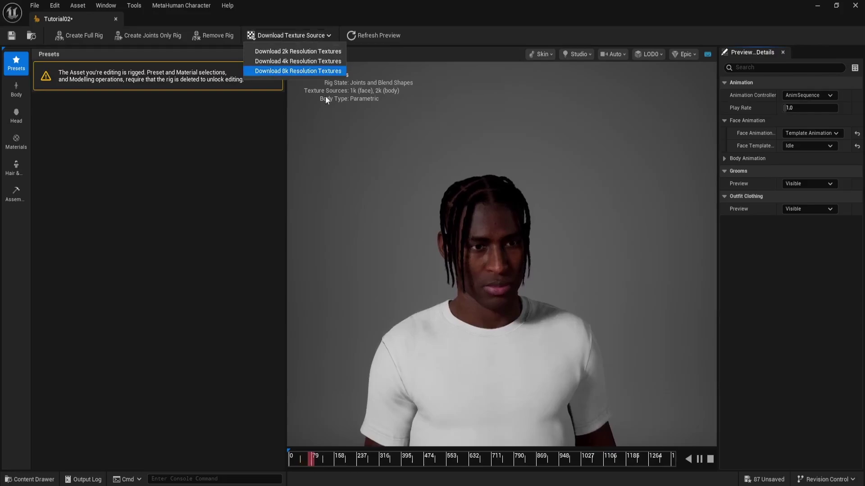
left_click(296, 51)
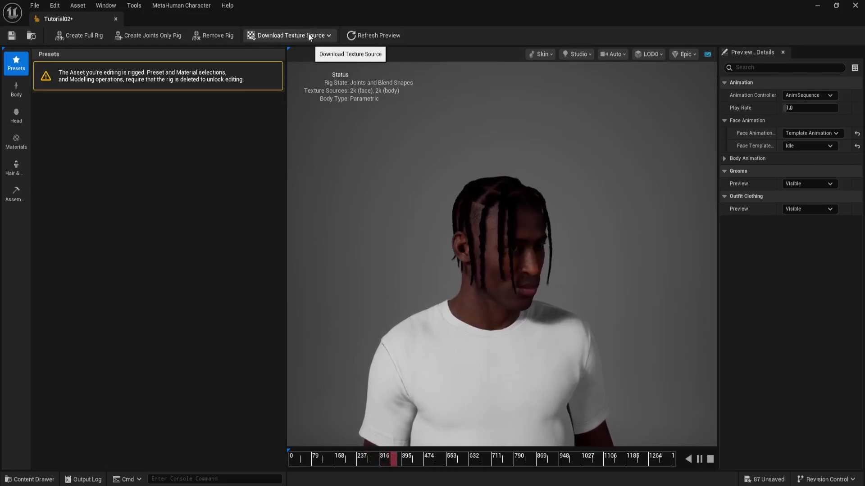
left_click(11, 36)
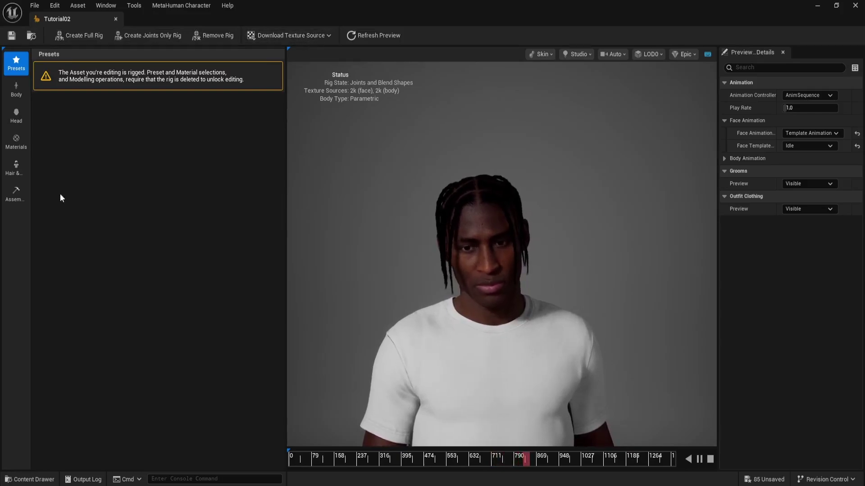
Assemble Tutorial02 as UE Optimized at High quality into /Game/MetaHumans, and close the character editor.
left_click(13, 200)
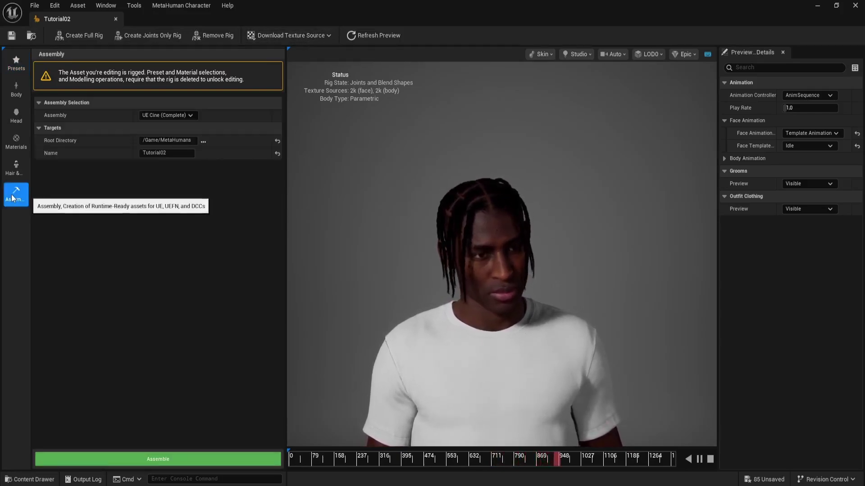
left_click(190, 116)
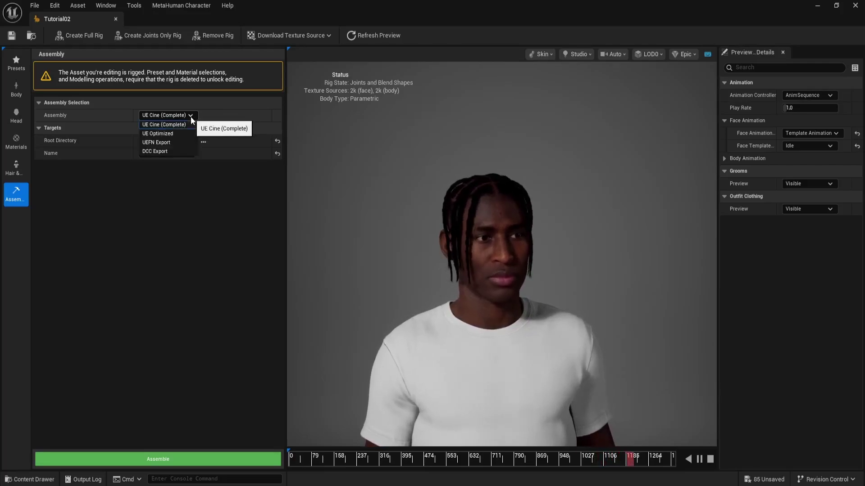
left_click(164, 134)
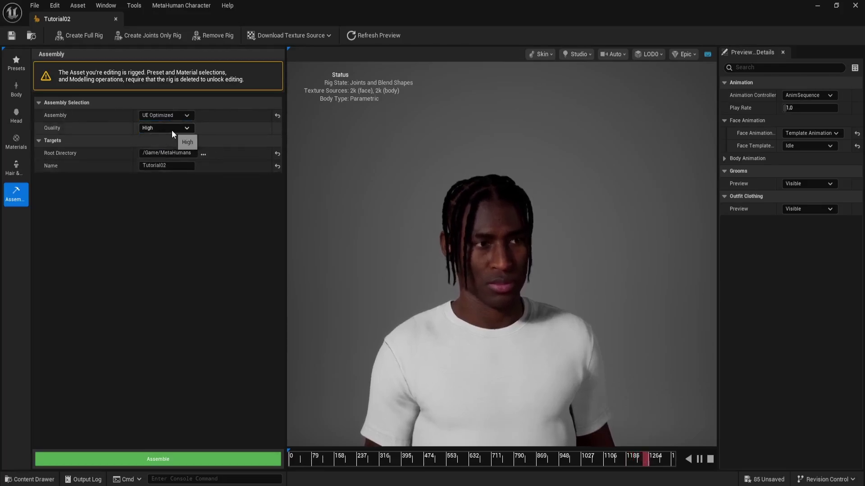
left_click(172, 130)
left_click(172, 130)
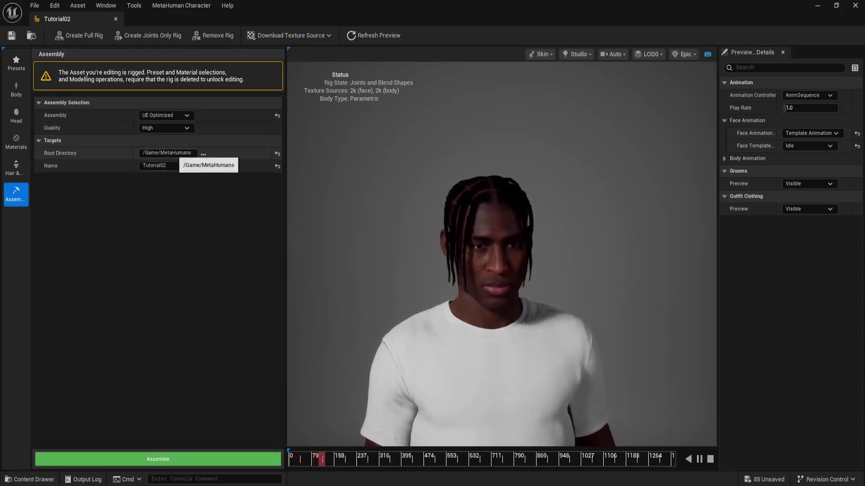
left_click(176, 461)
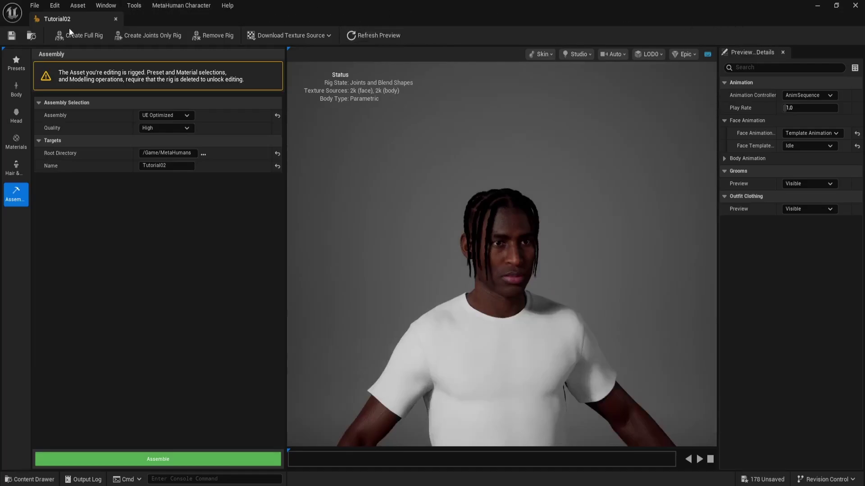
left_click(855, 6)
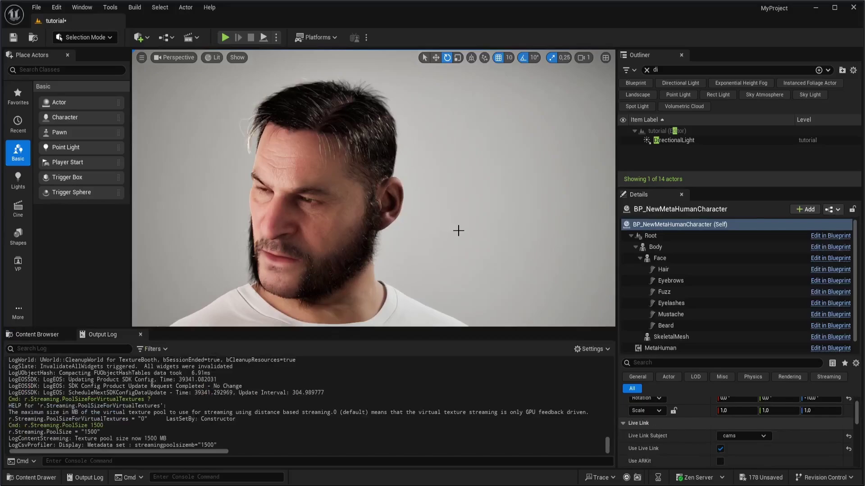
Show the project's assets, turn off game view and delete the bearded BP_NewMetaHumanCharacter actor from the level.
left_click(37, 335)
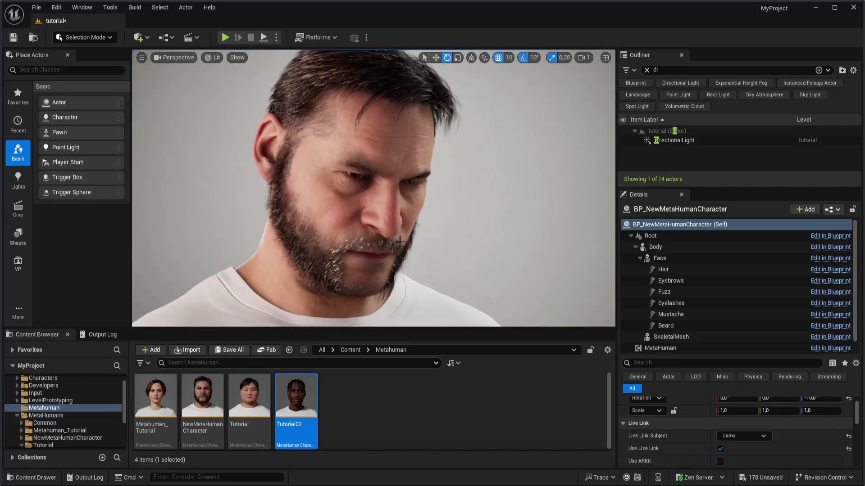
key("F11")
key("F11")
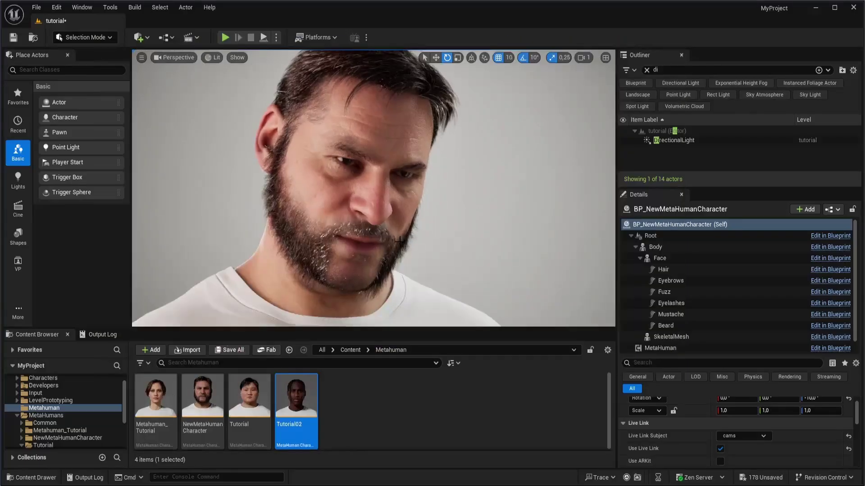
left_click(77, 431)
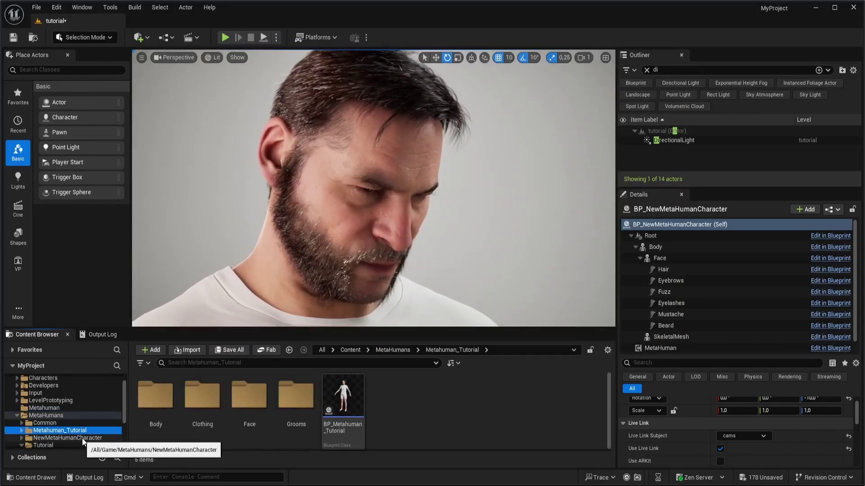
key("g")
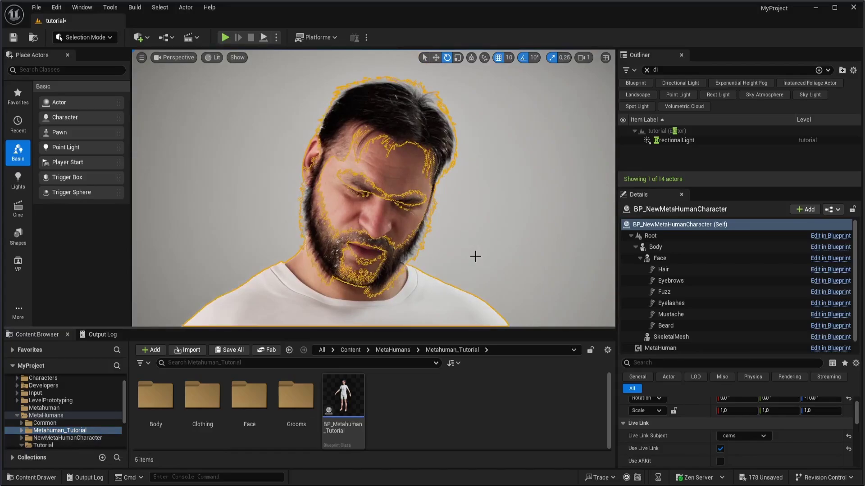
key("Delete")
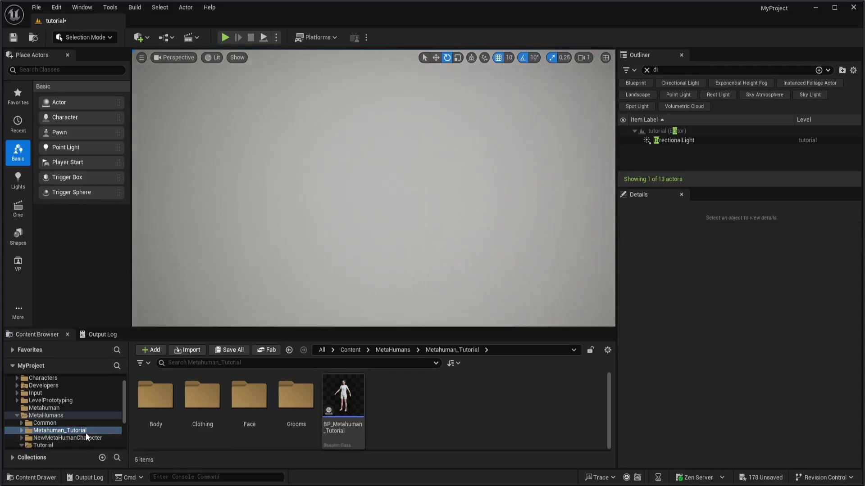
Place BP_Tutorial02 from the MetaHumans/Tutorial02 folder into the level and save all modified content.
left_click(59, 446)
scroll(109, 407, "down", 2)
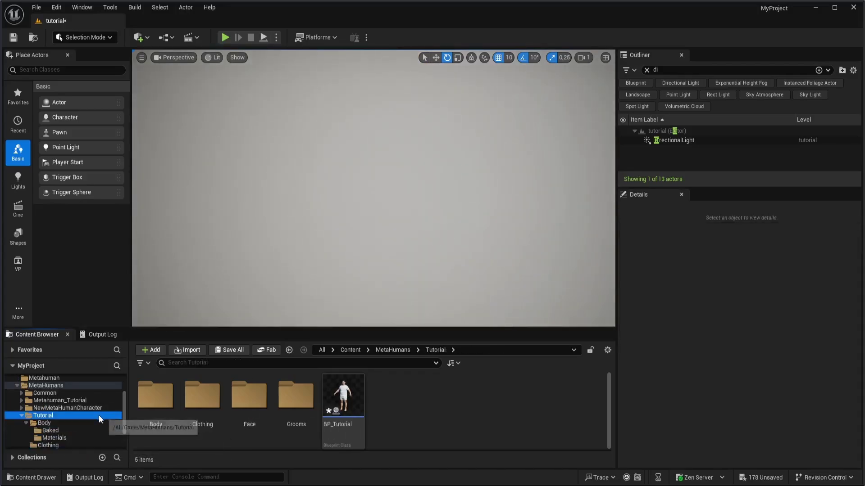
left_click(21, 416)
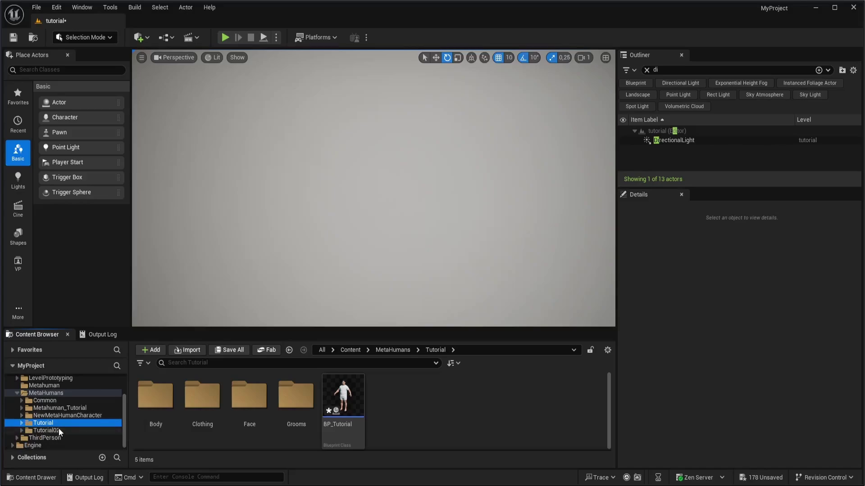
left_click(47, 431)
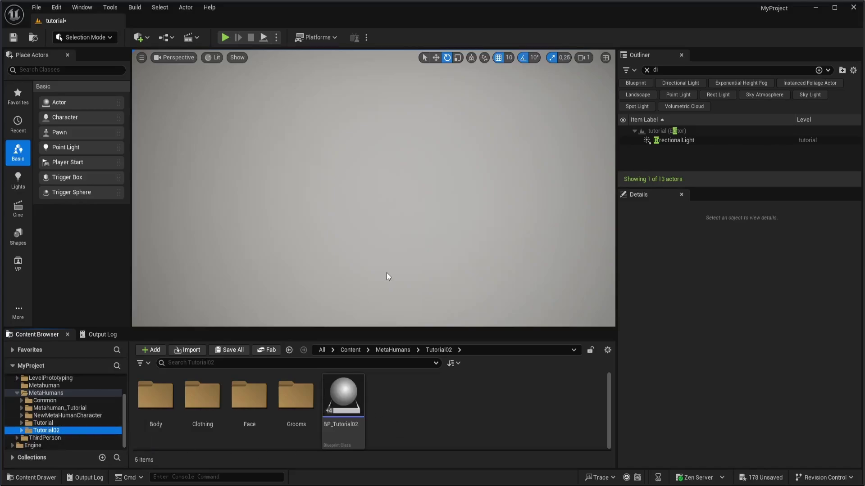
mouse_move(387, 273)
right_mouse_down()
mouse_move(398, 311)
mouse_move(396, 275)
right_mouse_up()
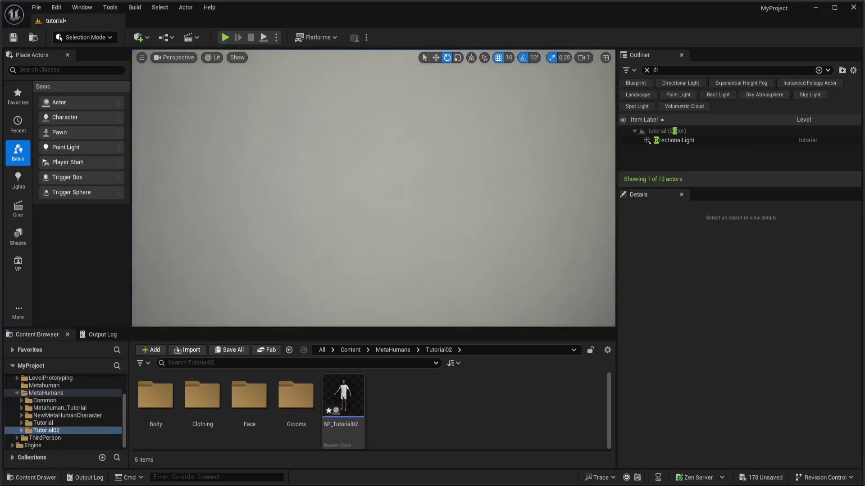
left_click_drag(338, 391, 380, 273)
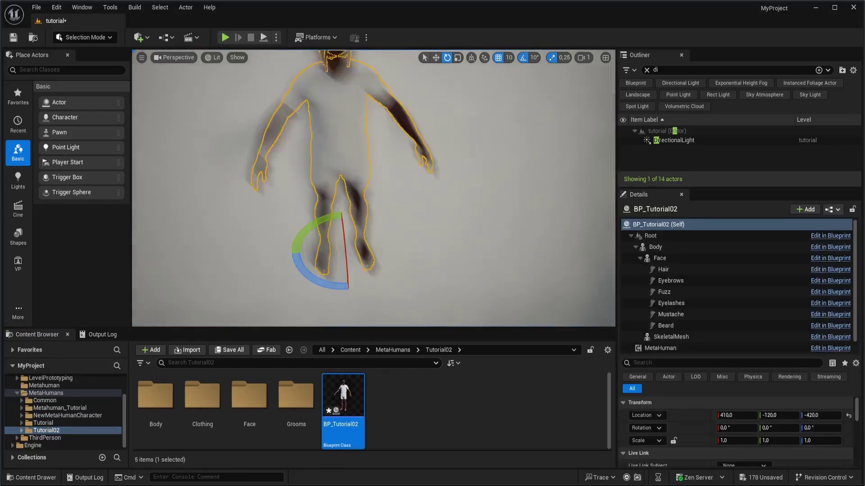
mouse_move(380, 272)
right_mouse_down()
mouse_move(410, 304)
mouse_move(383, 257)
right_mouse_up()
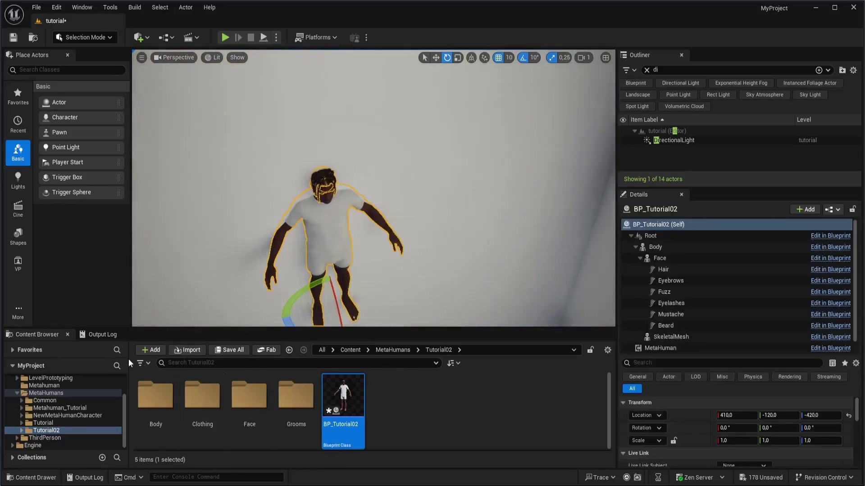
left_click(230, 349)
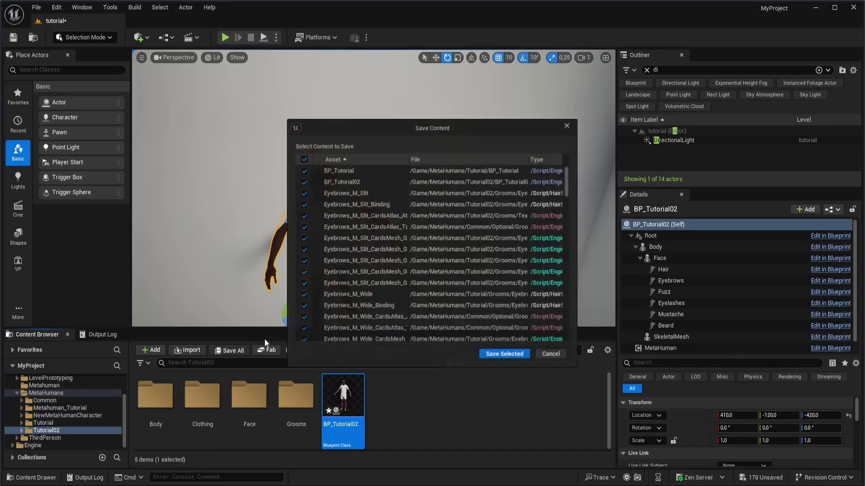
left_click(507, 354)
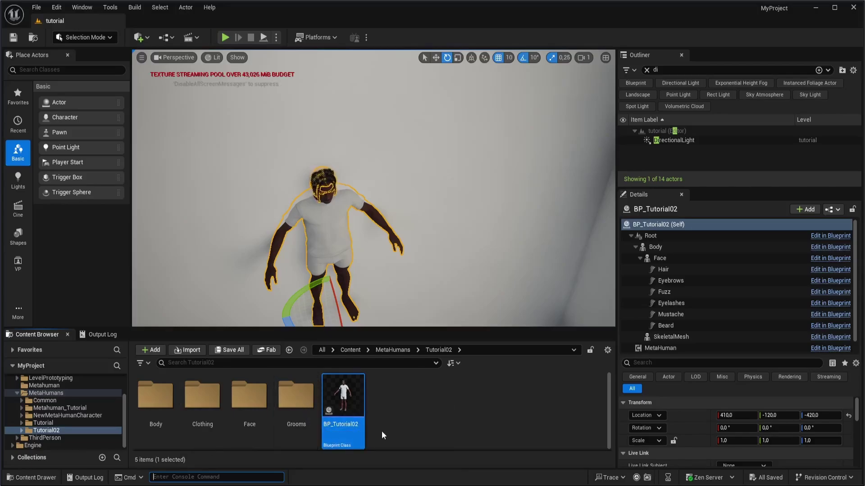
Move the BP_Tutorial02 actor forward and up to about location 410, -20, -190.
right_click_drag(381, 292, 381, 315)
key("f")
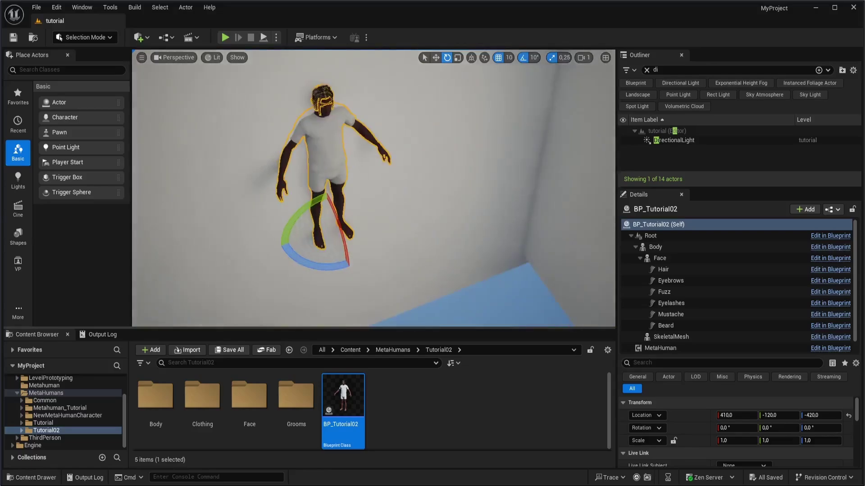
key("w")
left_click_drag(343, 242, 378, 317)
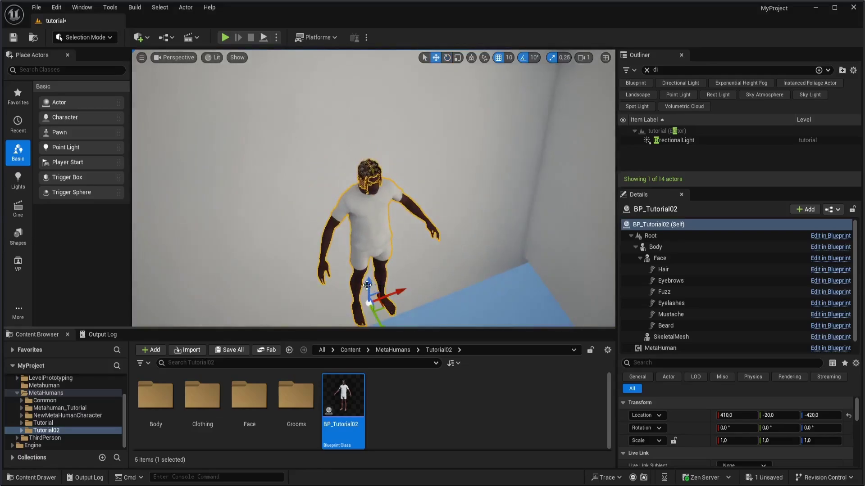
left_click_drag(364, 284, 353, 88)
right_click_drag(401, 180, 406, 144)
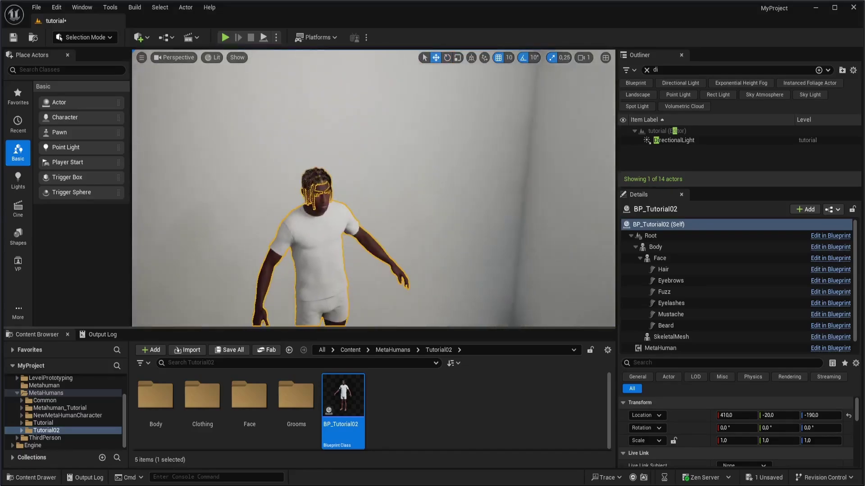
Move BP_Tutorial02 between the studio lights to about location 430, 90, -90 and frame its upper body.
right_click_drag(405, 193, 400, 225)
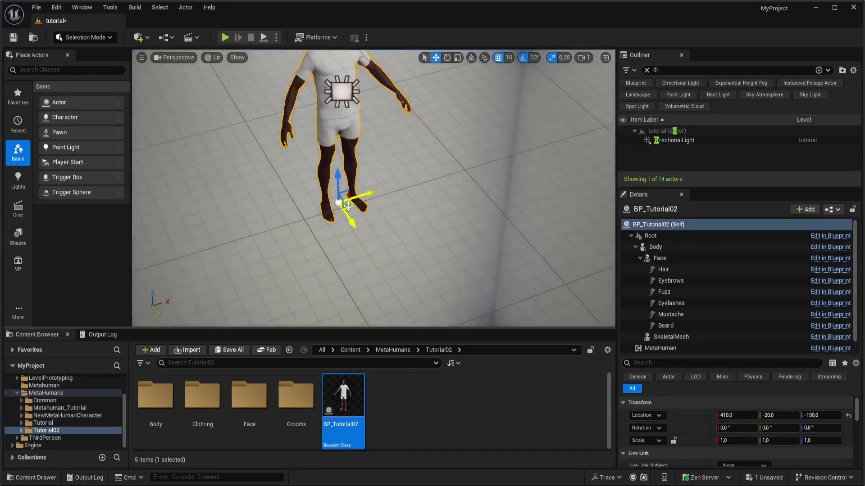
left_click_drag(349, 207, 419, 231)
left_click_drag(403, 197, 406, 97)
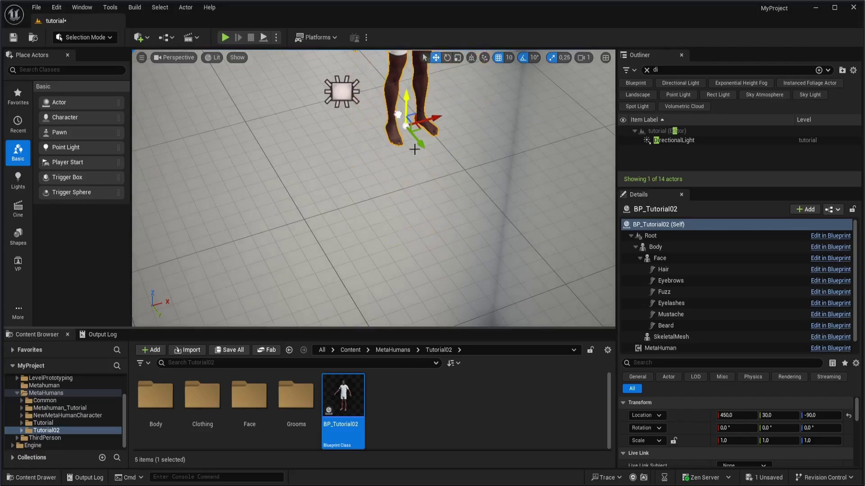
right_click_drag(405, 96, 385, 141)
left_click_drag(344, 244, 381, 261)
right_click_drag(381, 262, 311, 205)
key("w")
key("d")
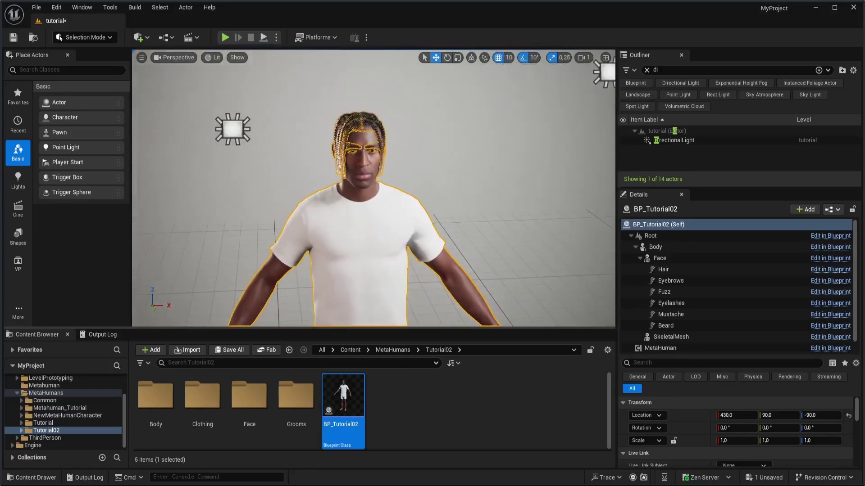
Examine the character's face and braids up close in a full-screen viewport with editor overlays hidden.
key("g")
right_click_drag(405, 253, 393, 221)
key("w")
key("F11")
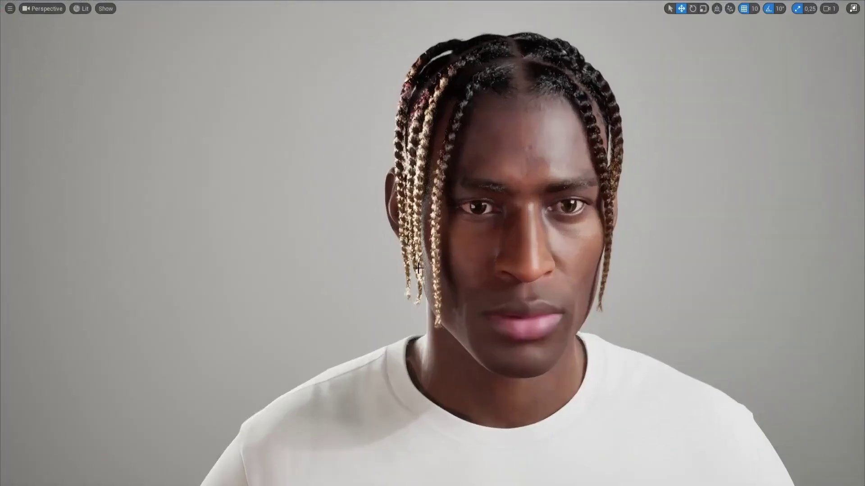
key("a")
right_click_drag(432, 243, 451, 264)
key("w")
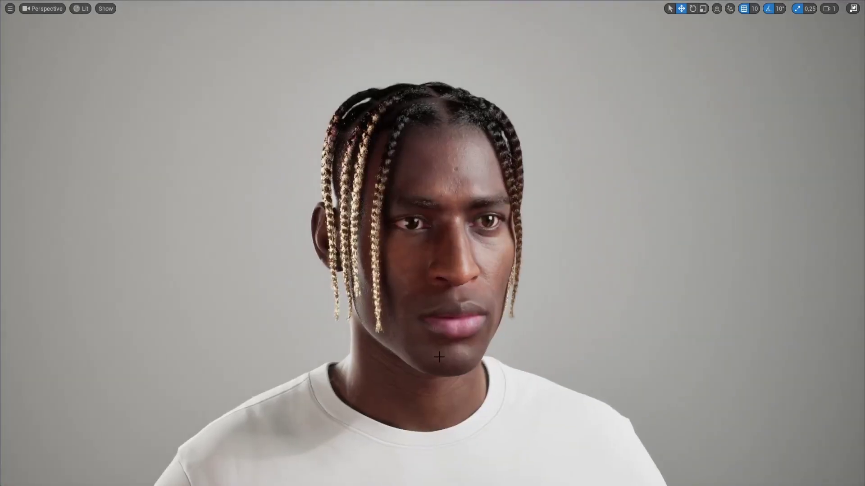
Select the placed character and shift it a short distance along the X axis.
left_click(439, 357)
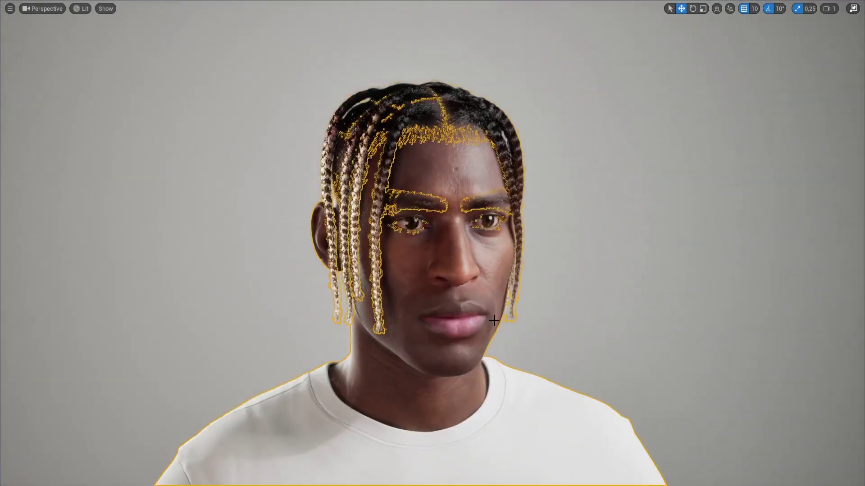
key("s")
right_click_drag(439, 357, 450, 405)
right_click_drag(510, 312, 516, 312)
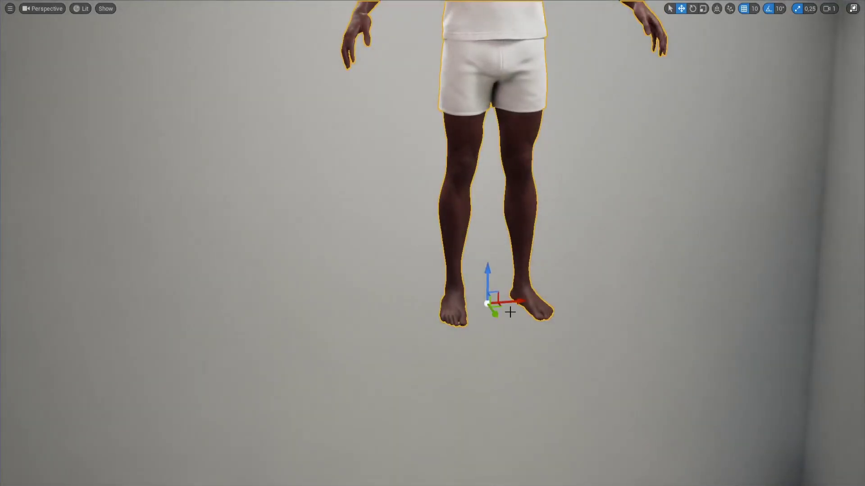
left_click_drag(499, 302, 474, 303)
right_click_drag(503, 299, 532, 291)
Inspect the repositioned character's lighting, head and torso in full-screen game view.
key("g")
key("g")
scroll(433, 243, "up", 10)
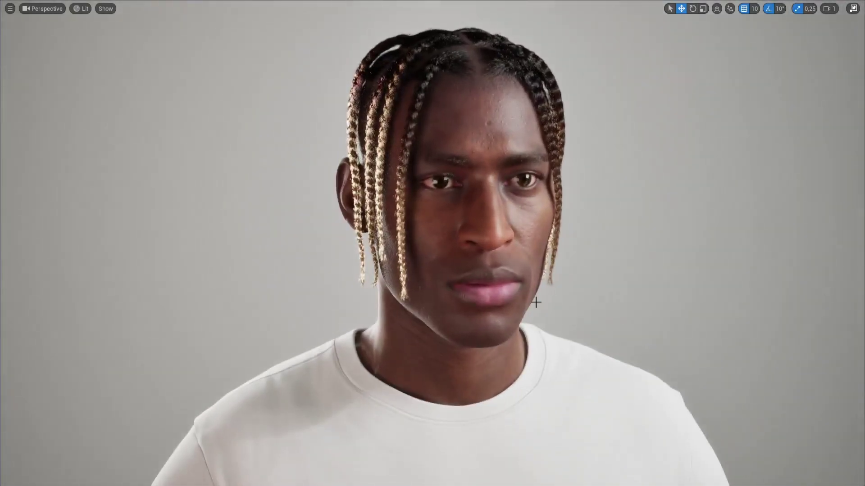
key("F11")
key("F11")
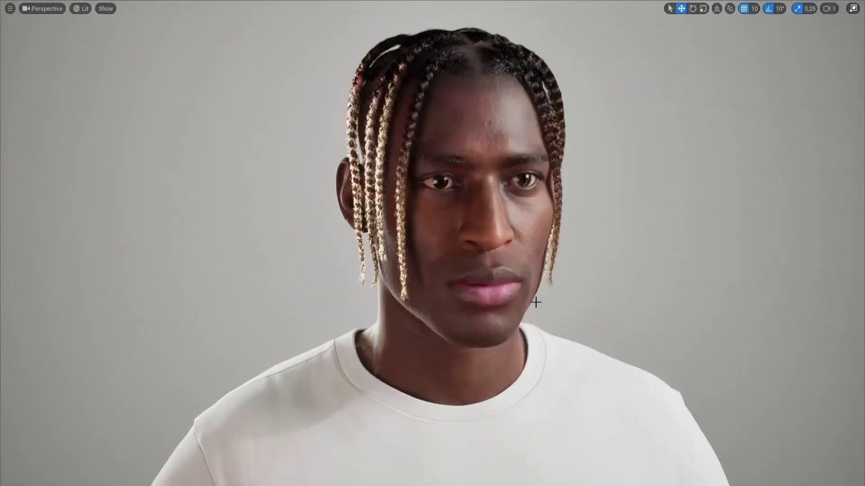
right_click_drag(423, 221, 401, 223)
scroll(453, 252, "up", 5)
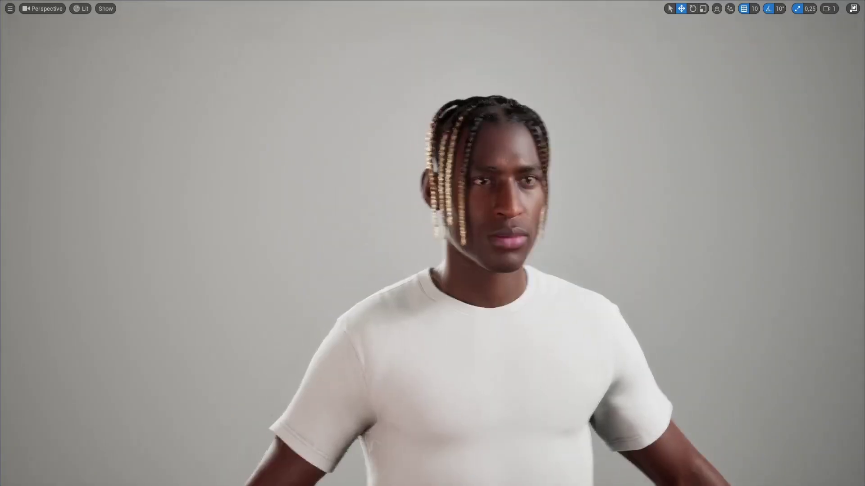
Leave the full-screen view for the normal editor layout and widen the viewport slightly, framing the character's head and shoulders.
scroll(453, 252, "up", 4)
scroll(454, 253, "down", 6)
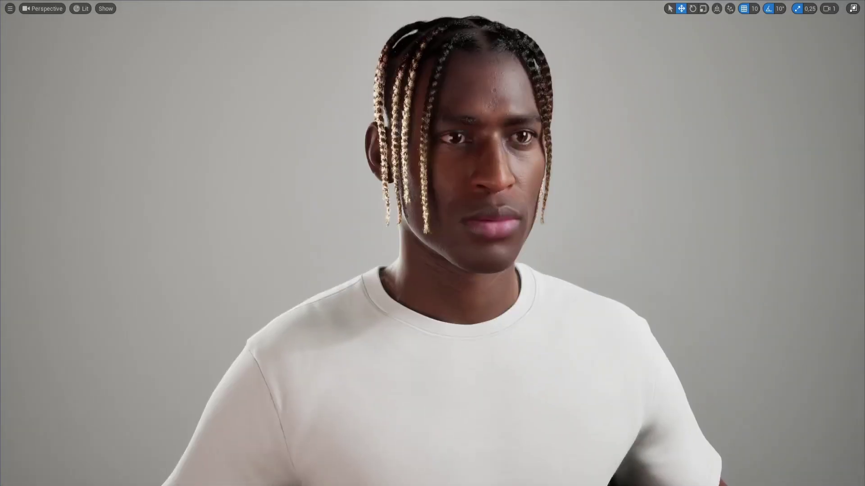
scroll(454, 252, "up", 5)
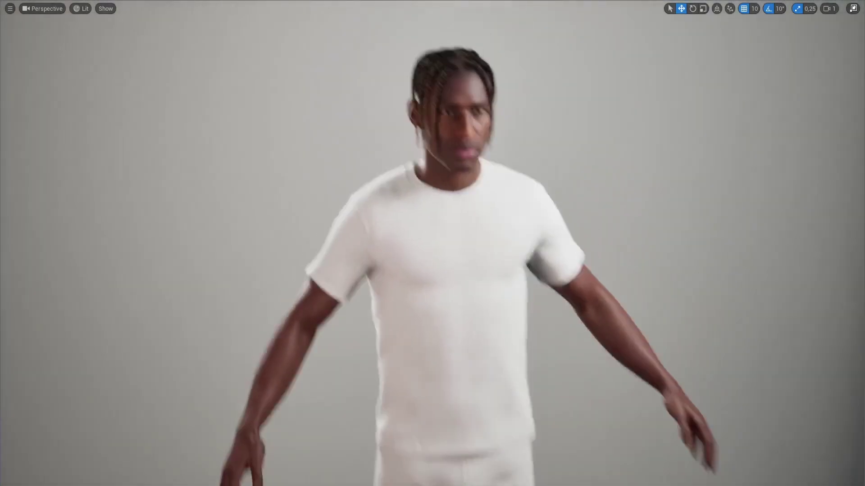
scroll(460, 254, "up", 3)
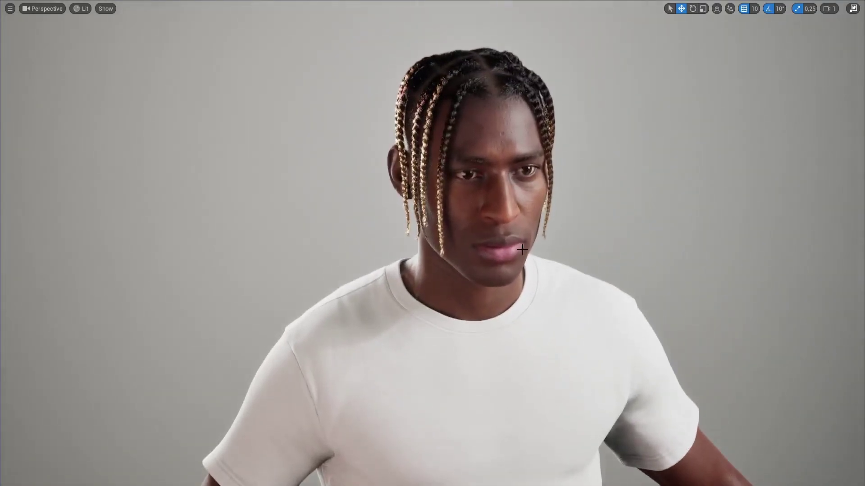
key("F11")
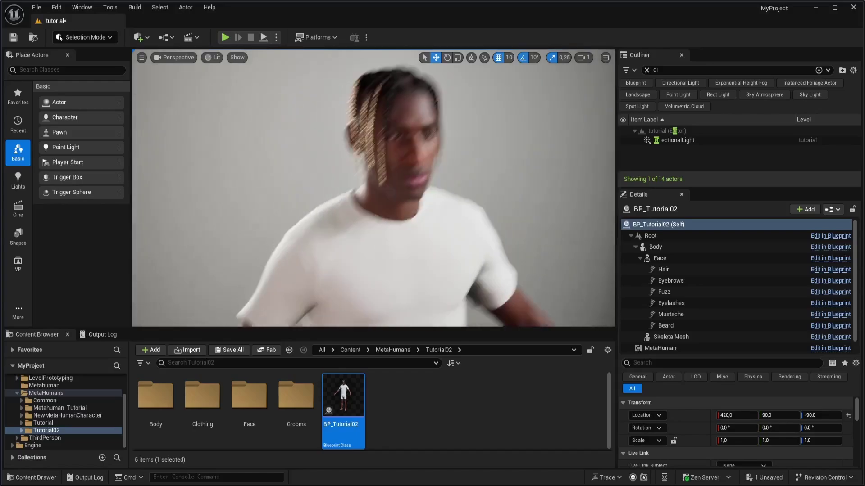
right_click_drag(425, 235, 425, 236)
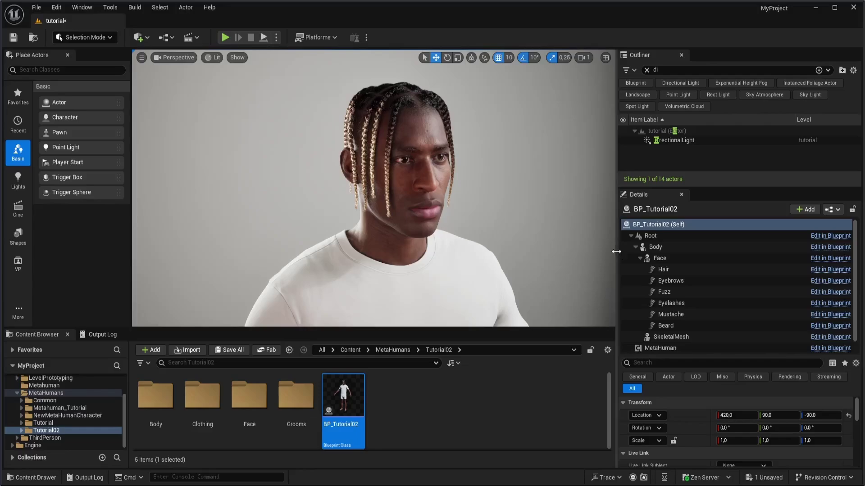
left_click_drag(616, 251, 631, 245)
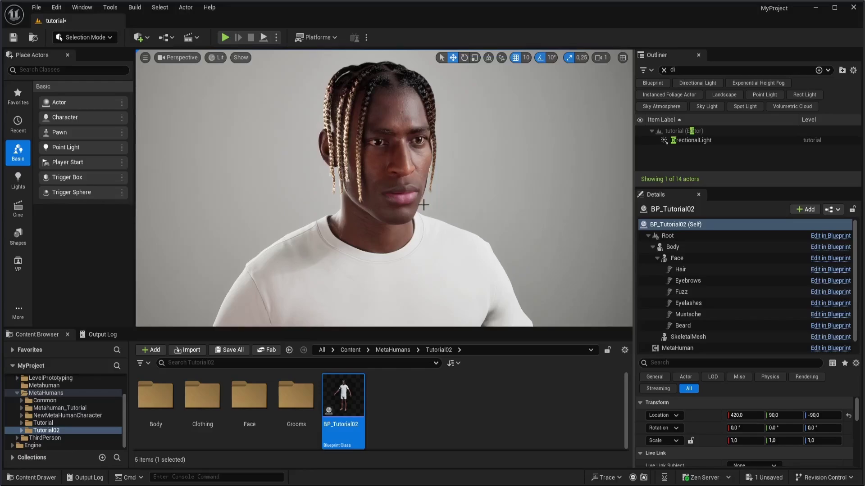
Select the placed character, hide the editor overlays around it, and bring its Live Link settings into view.
left_click(403, 201)
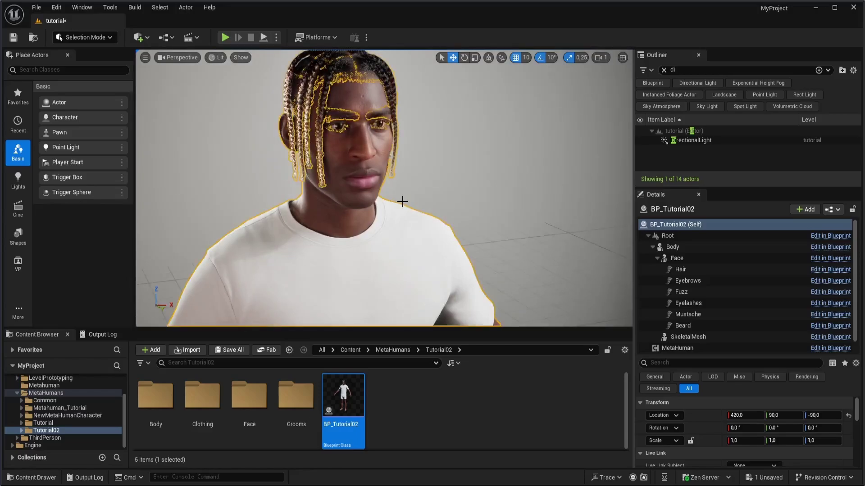
key("g")
right_click_drag(403, 201, 403, 201)
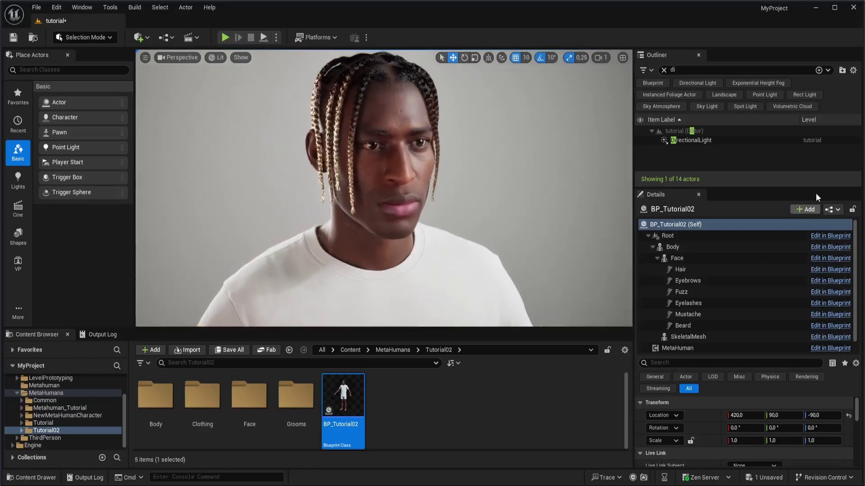
scroll(797, 435, "down", 2)
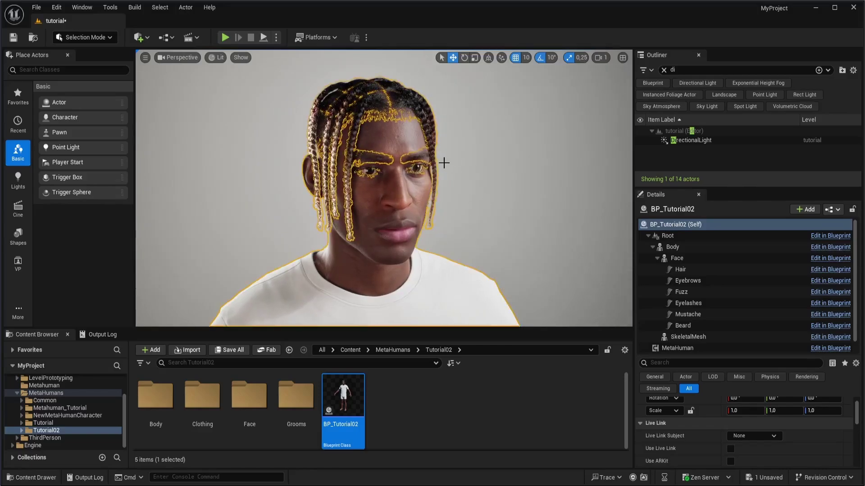
Open the Live Link window from the Virtual Production tools.
left_click(145, 58)
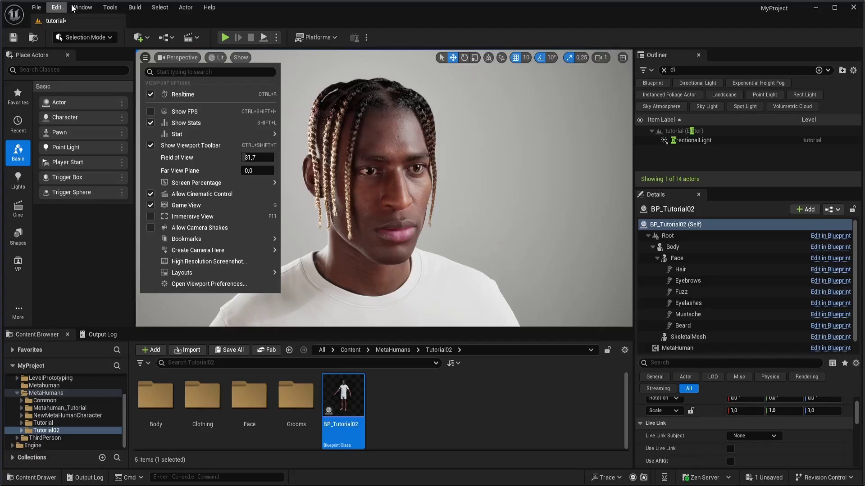
left_click(266, 9)
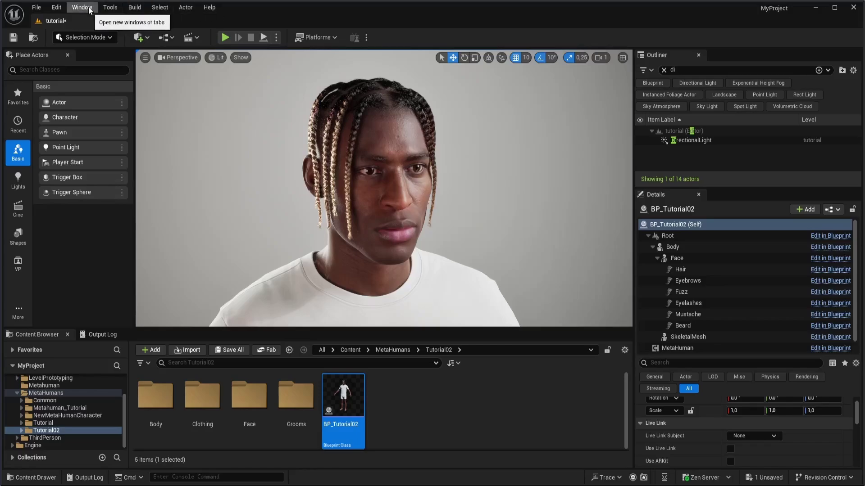
left_click(55, 9)
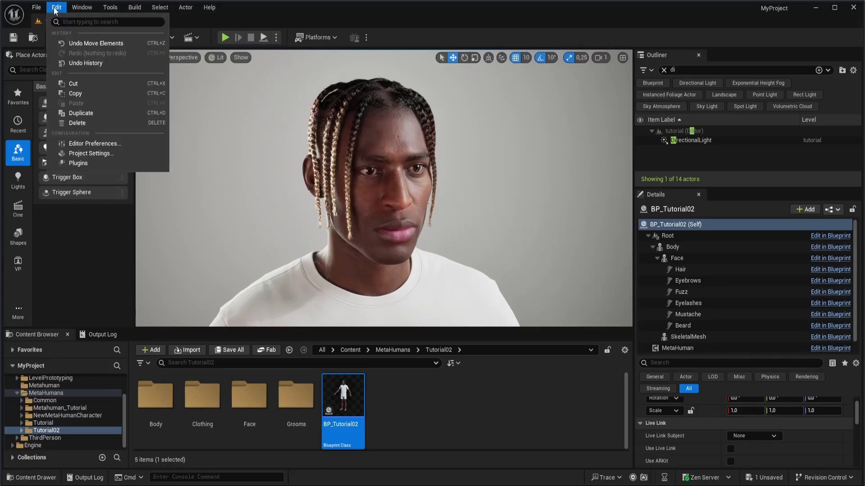
left_click(76, 8)
left_click(76, 8)
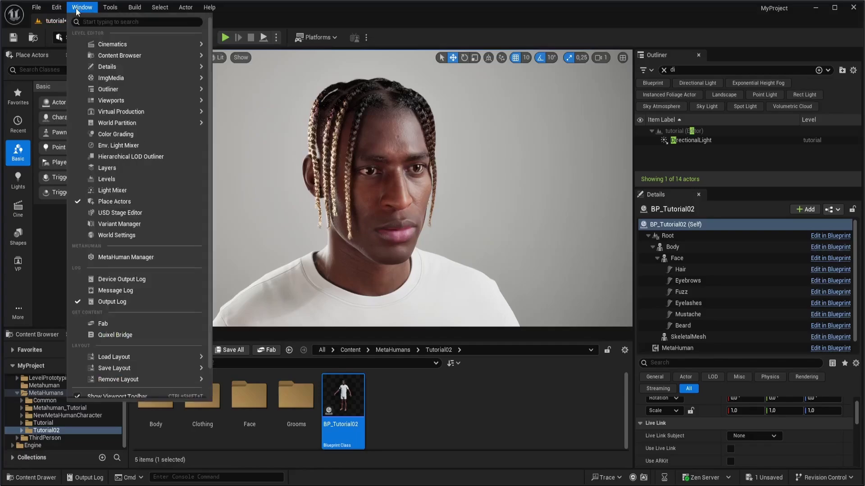
mouse_move(107, 11)
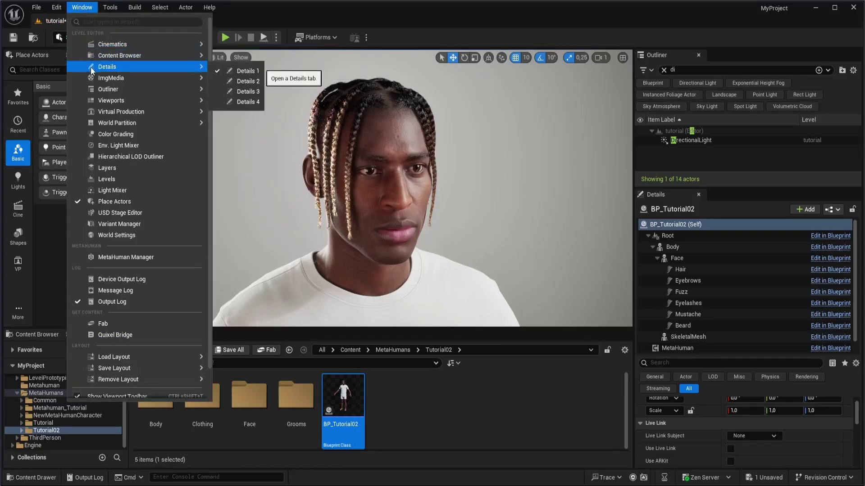
mouse_move(154, 114)
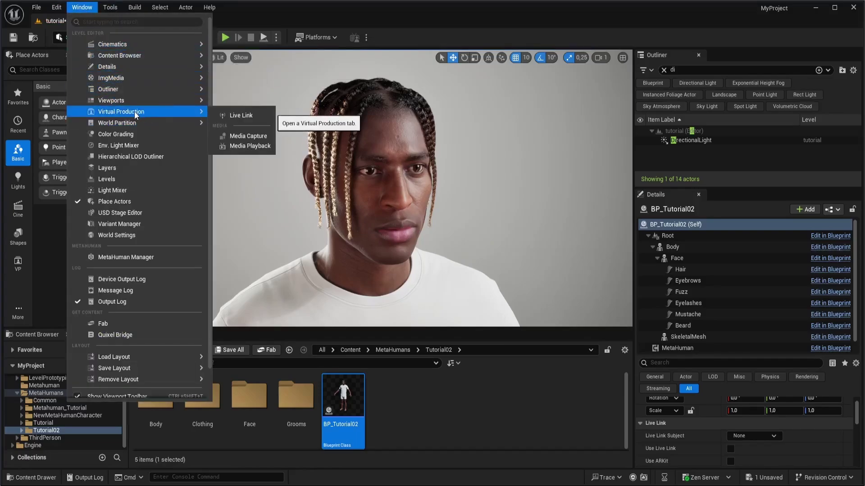
left_click(246, 115)
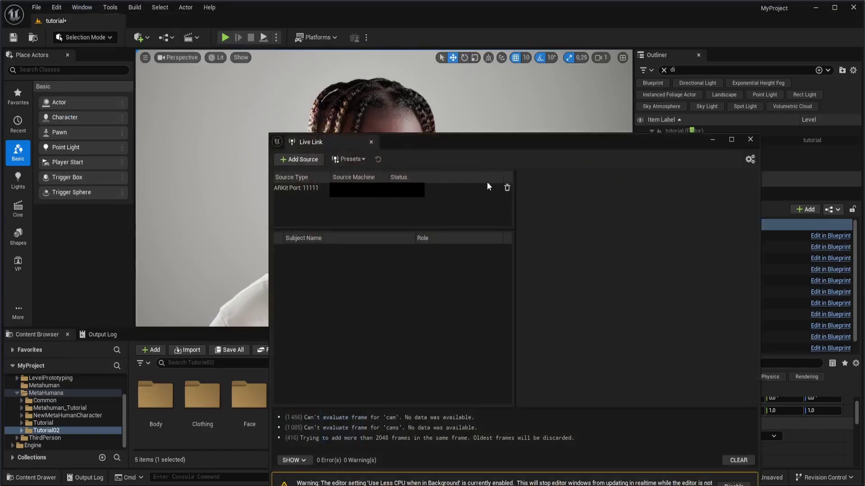
Add a MetaHuman (Video) source in Live Link, with the source machine column collapsed.
left_click_drag(329, 179, 443, 185)
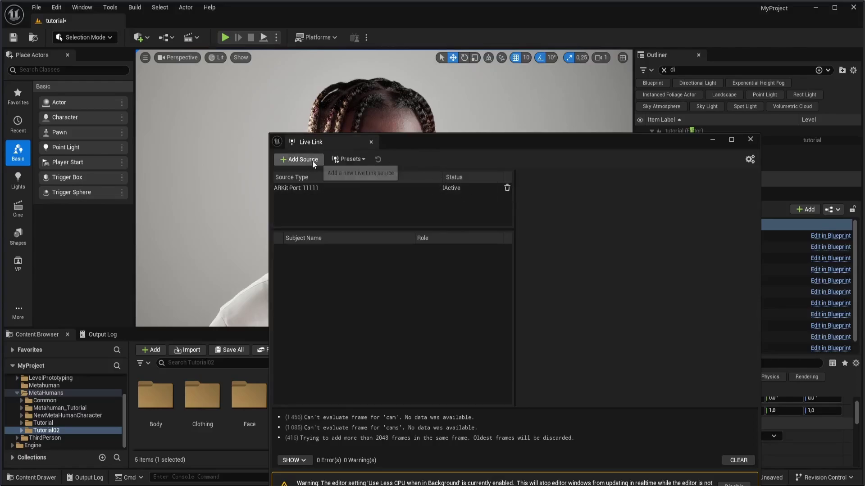
left_click(294, 160)
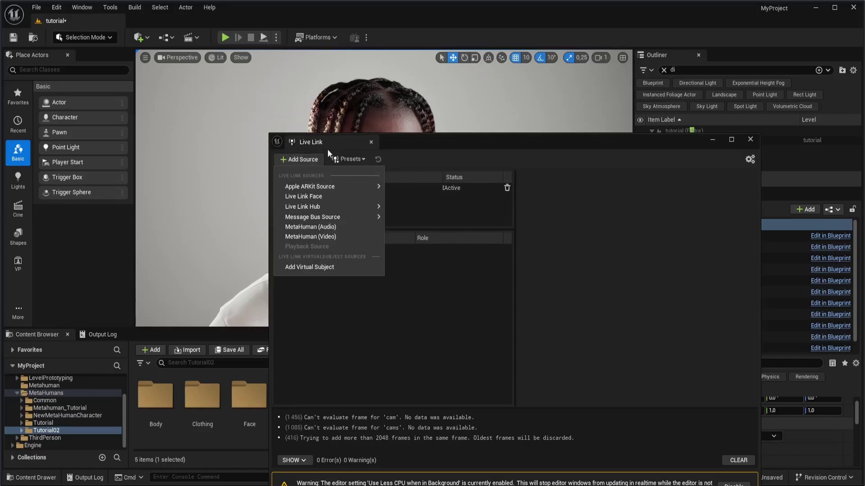
mouse_move(324, 221)
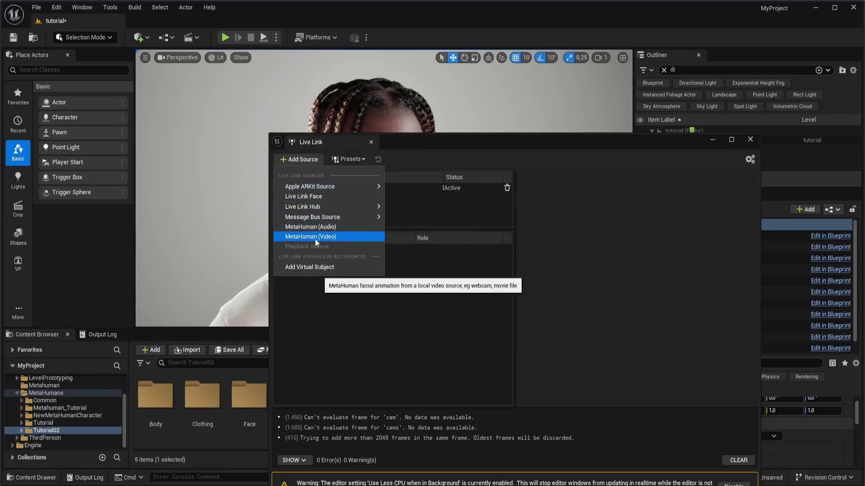
left_click(324, 237)
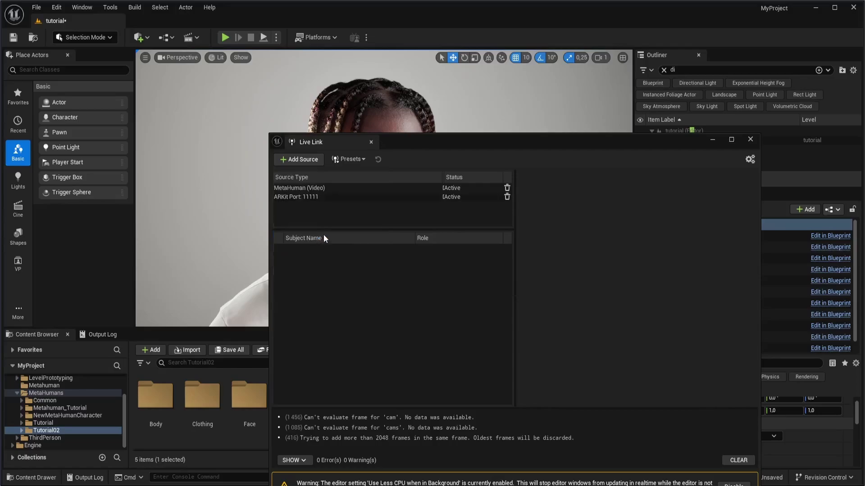
Connect the MetaHuman (Video) source using the HD Pro Webcam C920 with subject name camera1, and minimize the Live Link window.
left_click(331, 188)
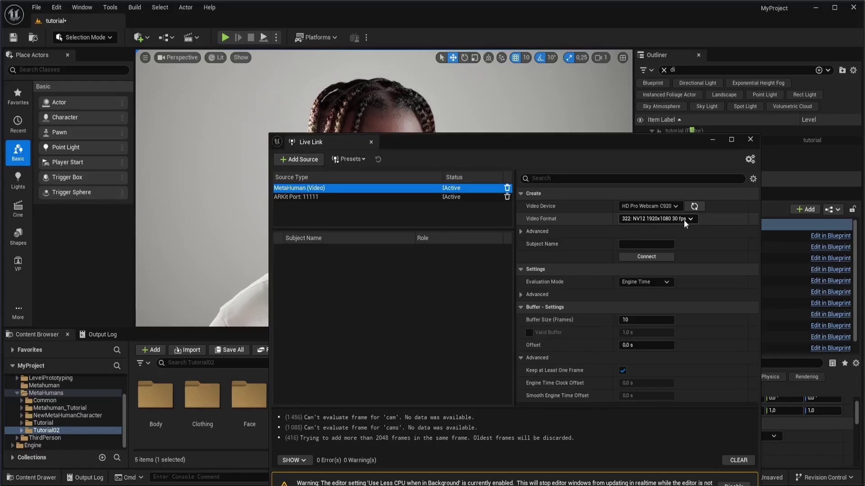
left_click(629, 247)
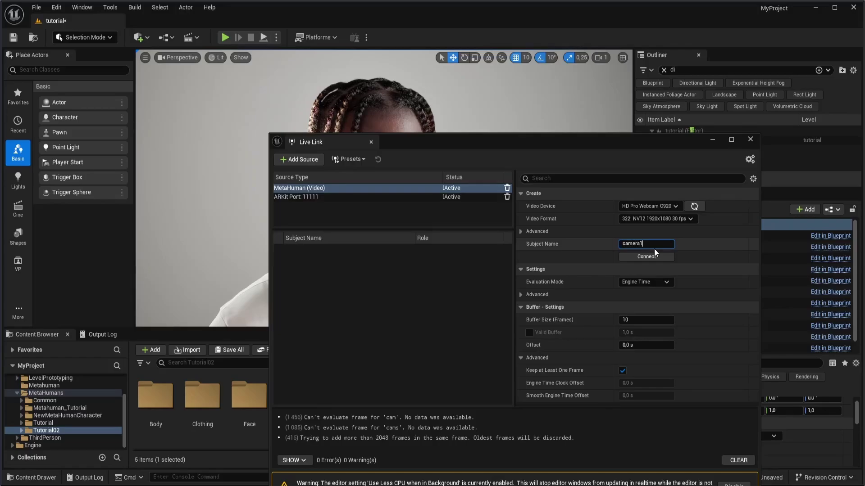
left_click(658, 260)
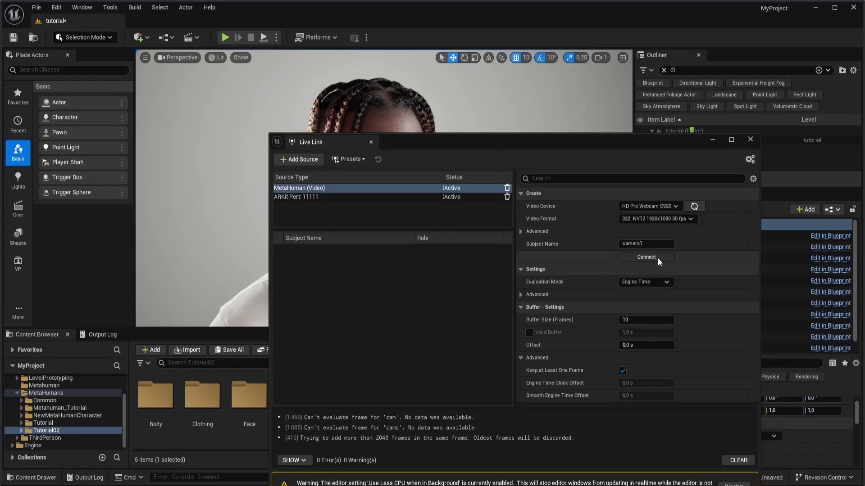
left_click(647, 256)
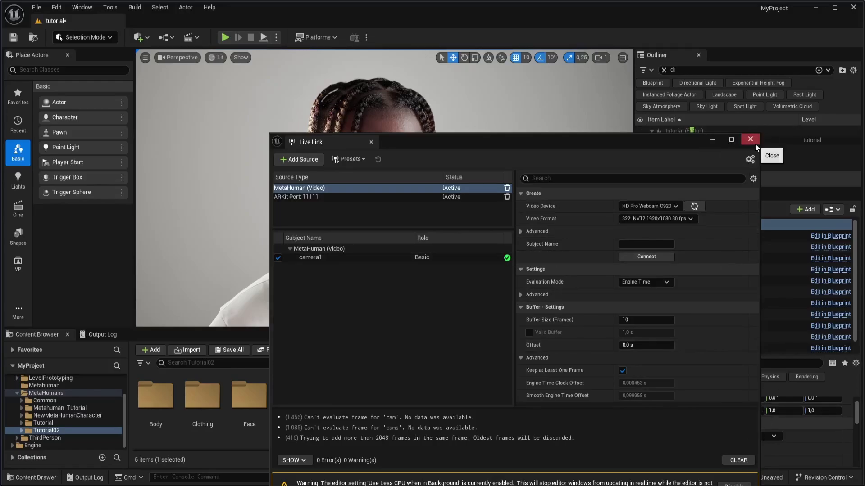
left_click(714, 140)
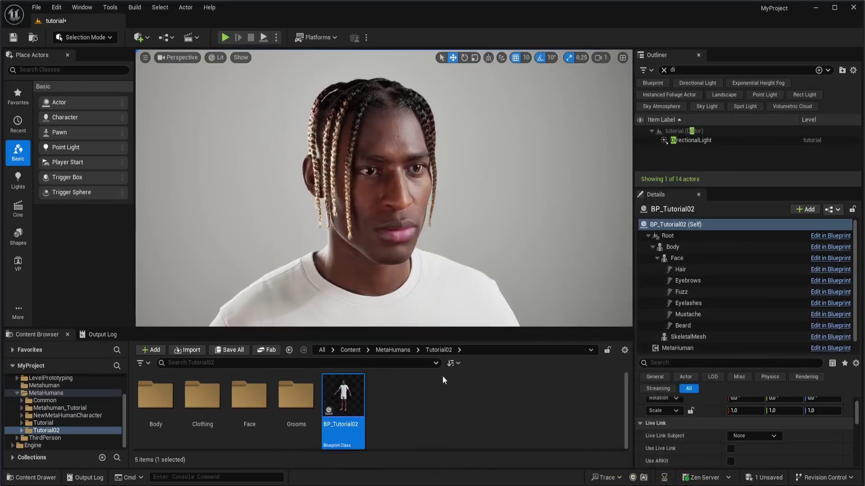
Assign camera1 as the character's Live Link subject and enable Use Live Link, viewing the face without editor overlays.
left_click(471, 303)
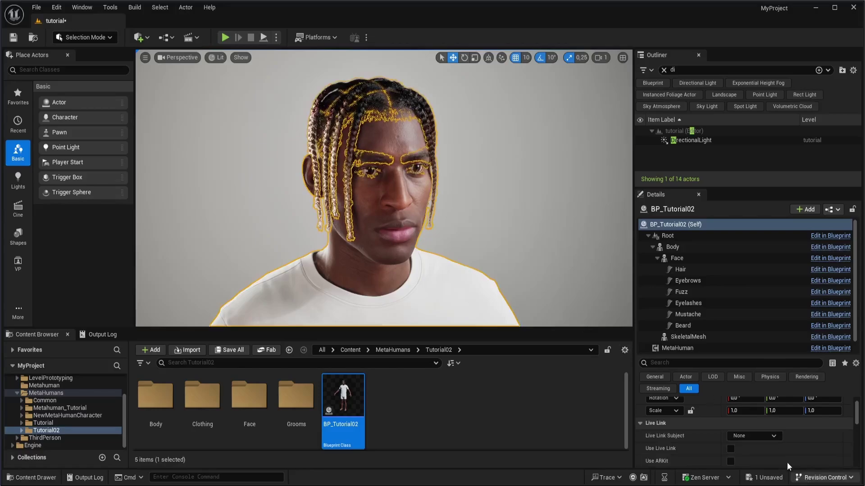
left_click(774, 437)
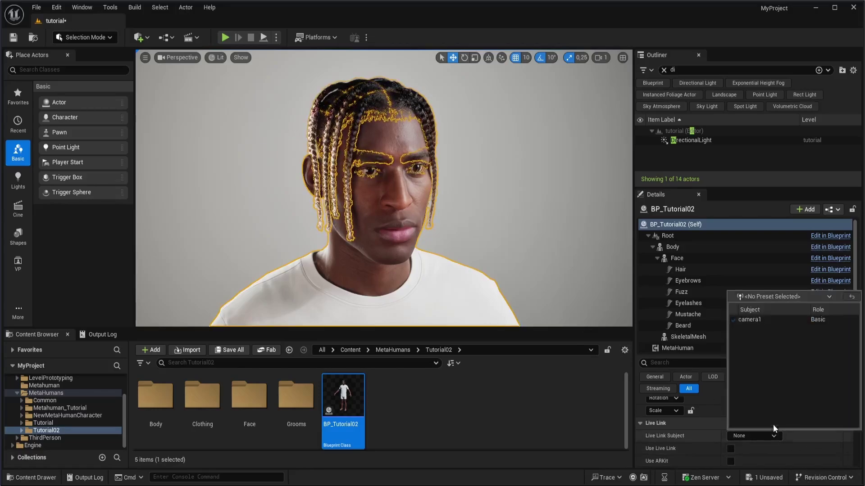
left_click(757, 317)
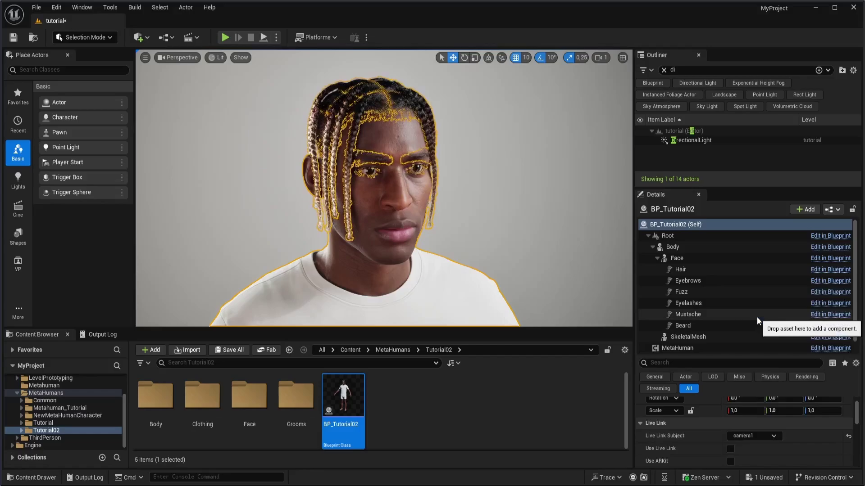
left_click(731, 449)
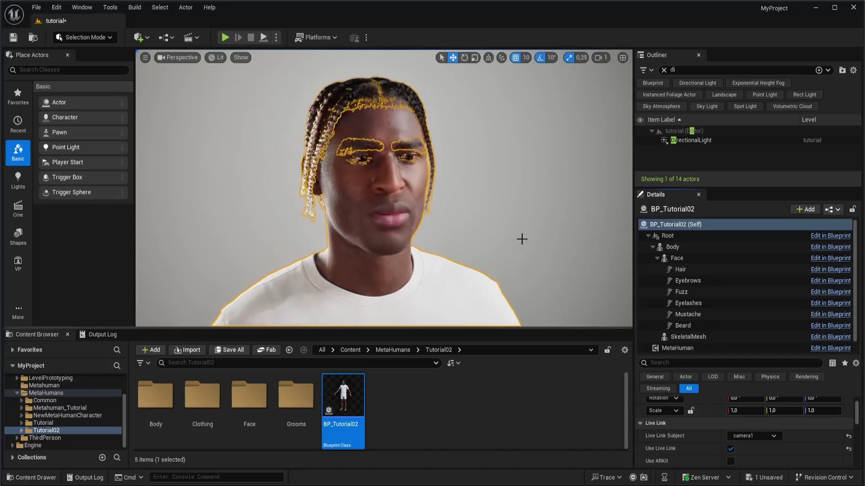
key("g")
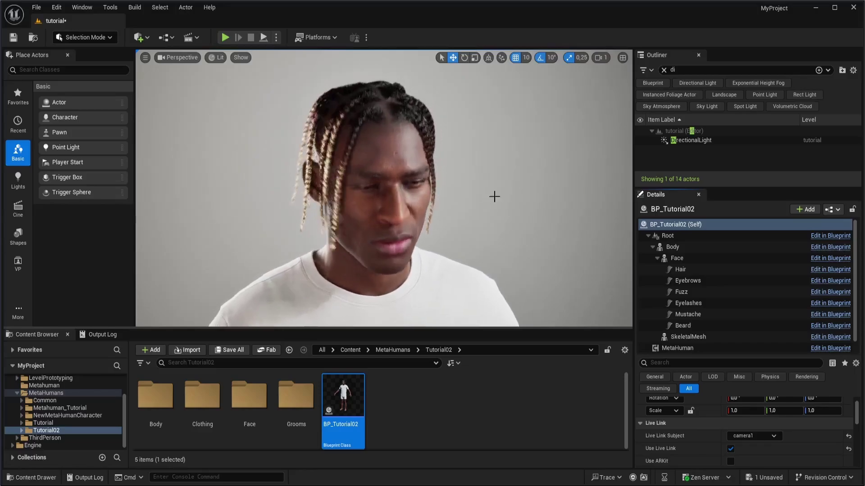
mouse_move(545, 227)
right_mouse_down()
mouse_move(478, 228)
mouse_move(535, 231)
right_mouse_up()
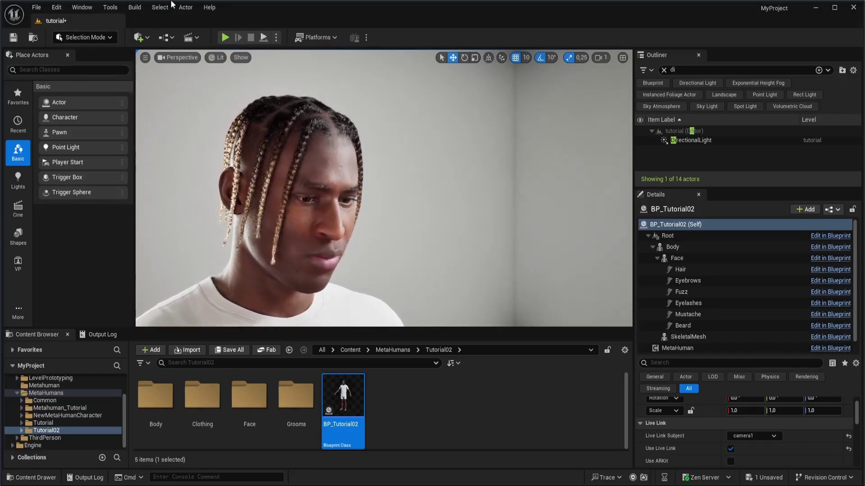
Bring the Live Link window back up and place it beside the character so the face stays visible.
left_click(57, 7)
mouse_move(67, 6)
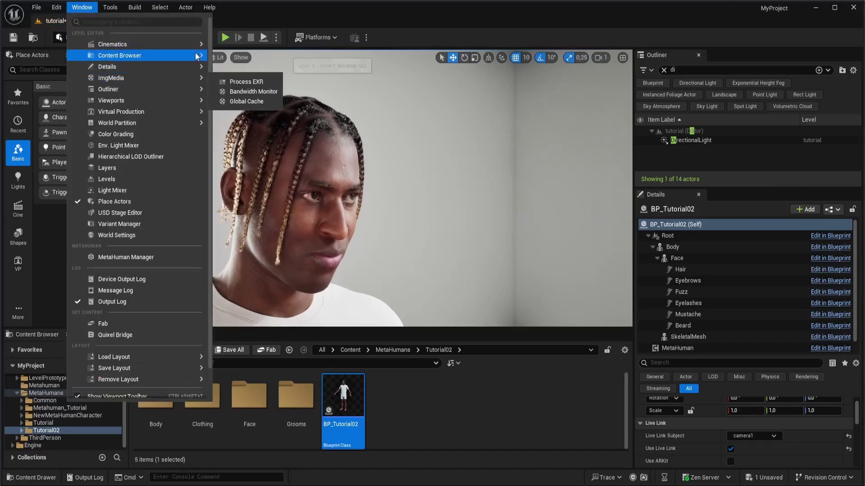
mouse_move(185, 97)
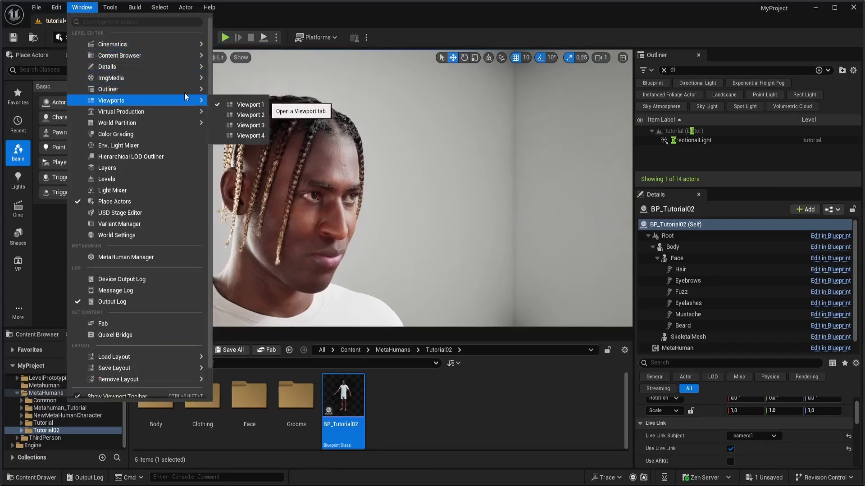
left_click(241, 120)
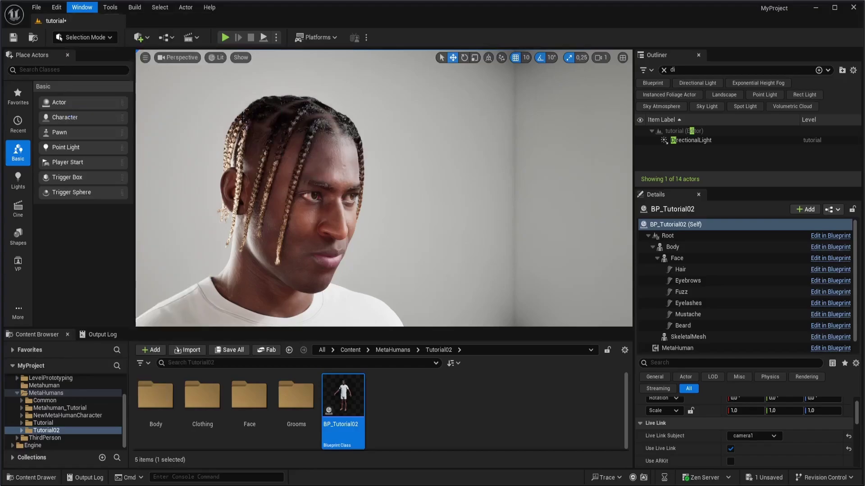
left_click_drag(422, 142, 538, 96)
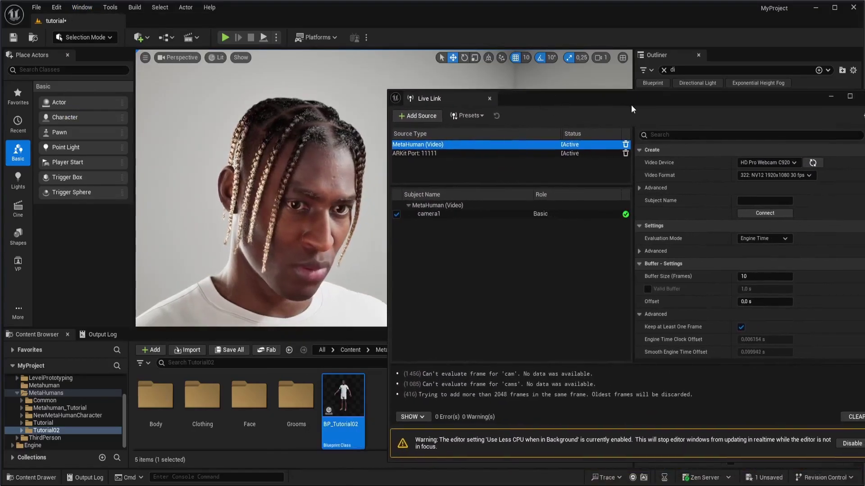
Shift the Live Link window slightly so it fits fully on screen, and minimize it to uncover the viewport.
left_click_drag(655, 98, 634, 99)
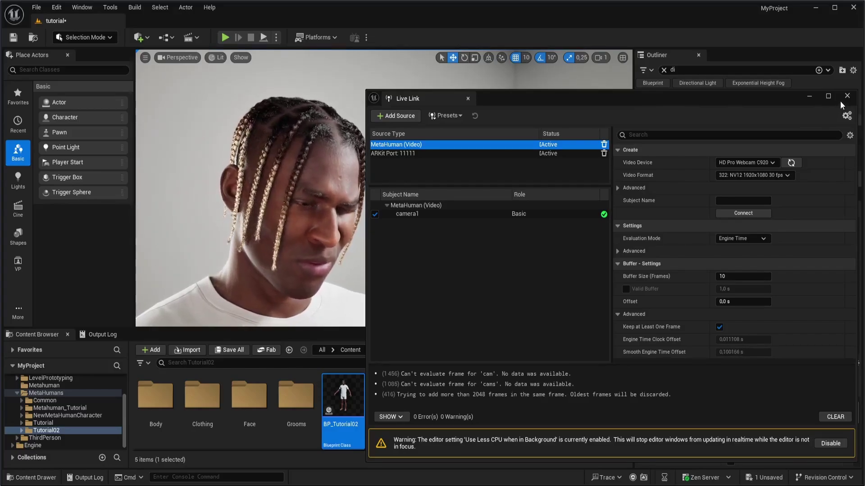
left_click(810, 96)
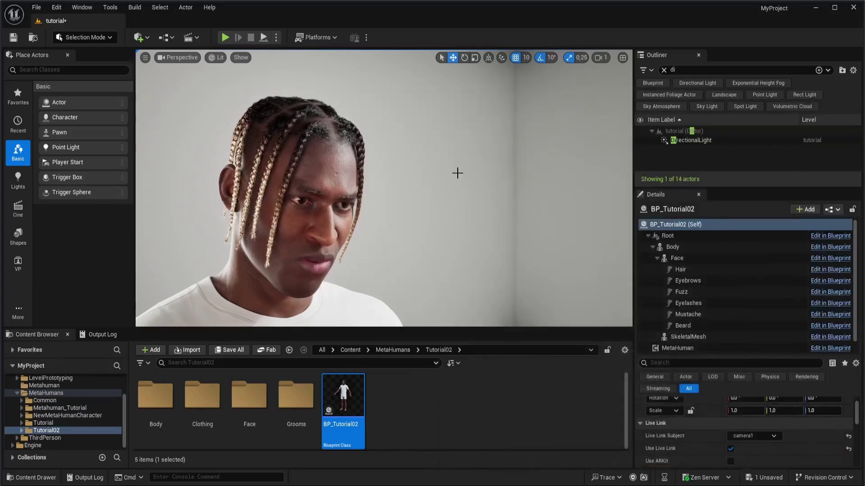
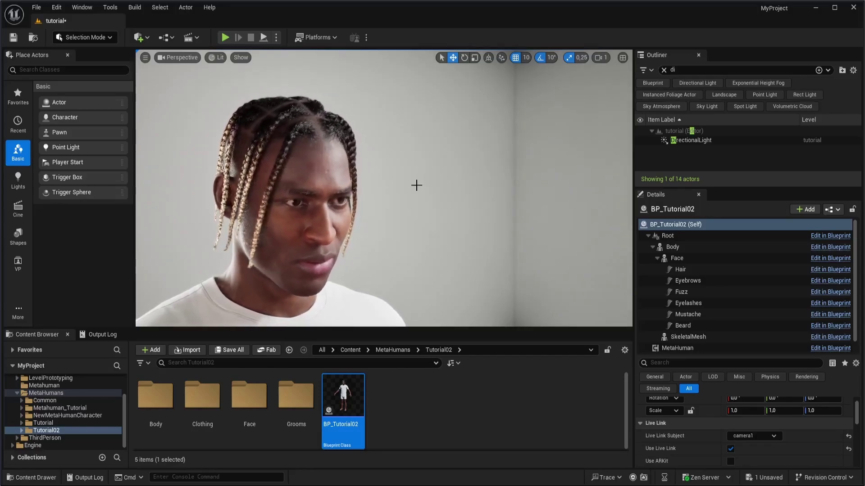
Examine the webcam-driven face up close in a full-screen viewport, and return to the normal editor layout.
mouse_move(405, 218)
right_mouse_down()
mouse_move(360, 194)
mouse_move(403, 220)
right_mouse_up()
key("w")
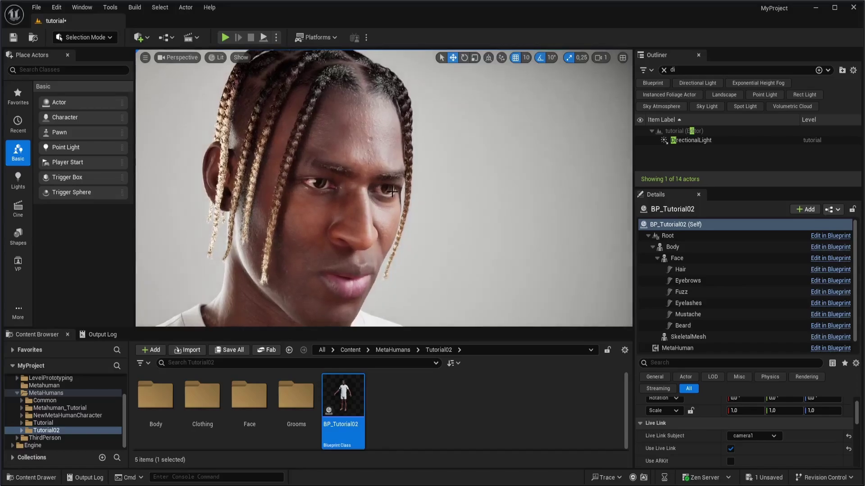
key("F11")
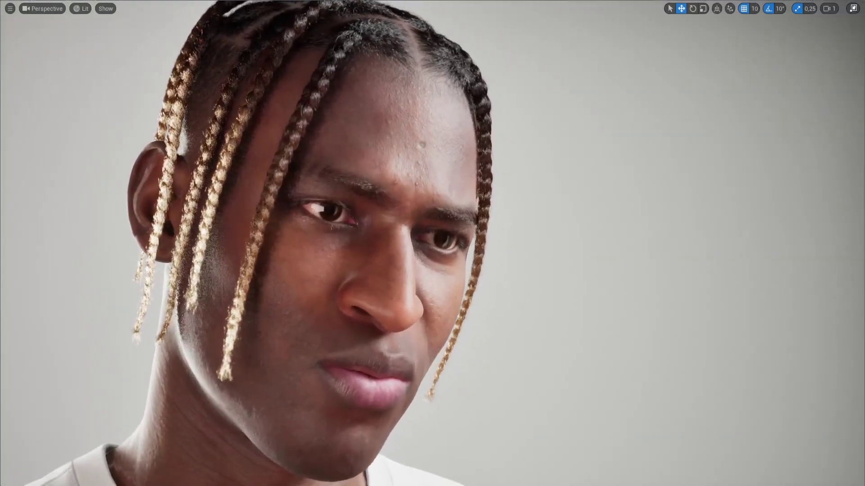
scroll(150, 224, "down", 3)
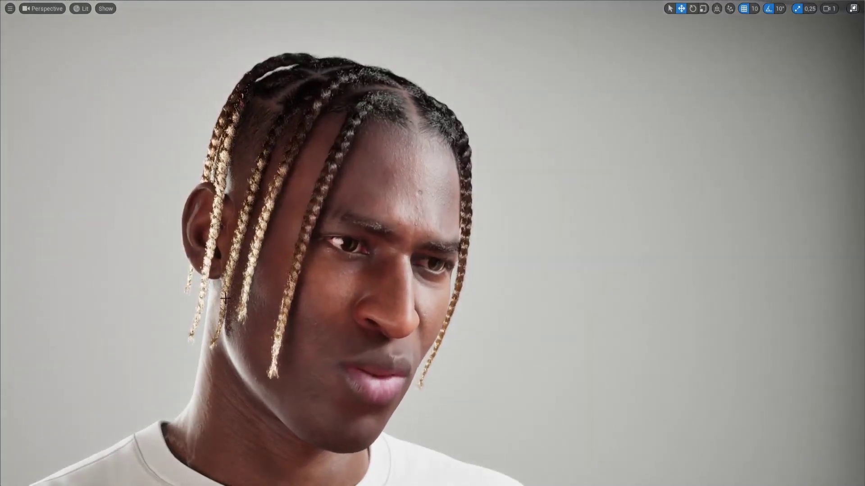
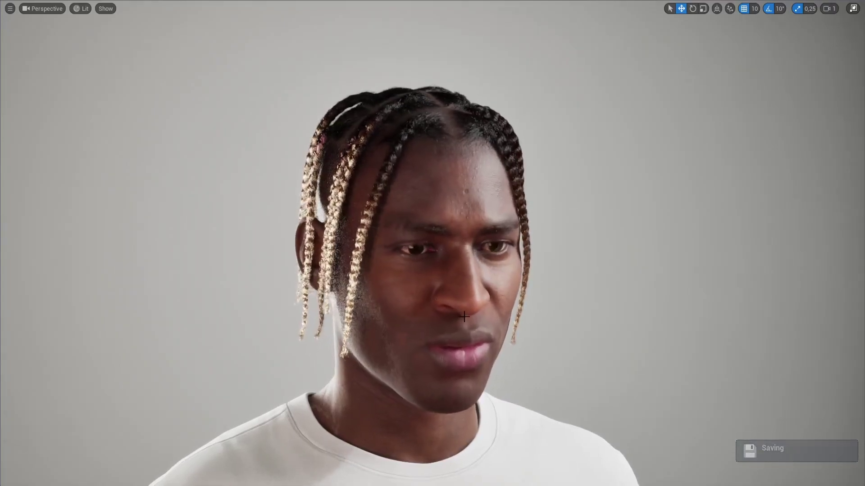
key("F11")
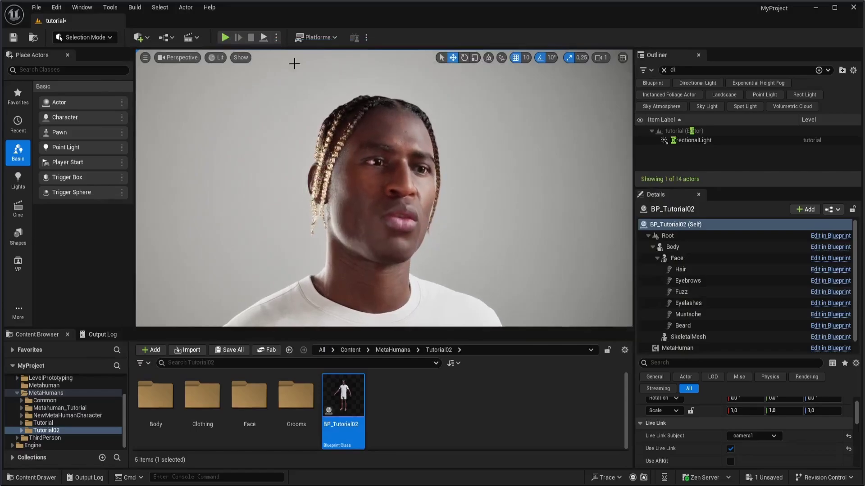
left_click(241, 57)
mouse_move(218, 57)
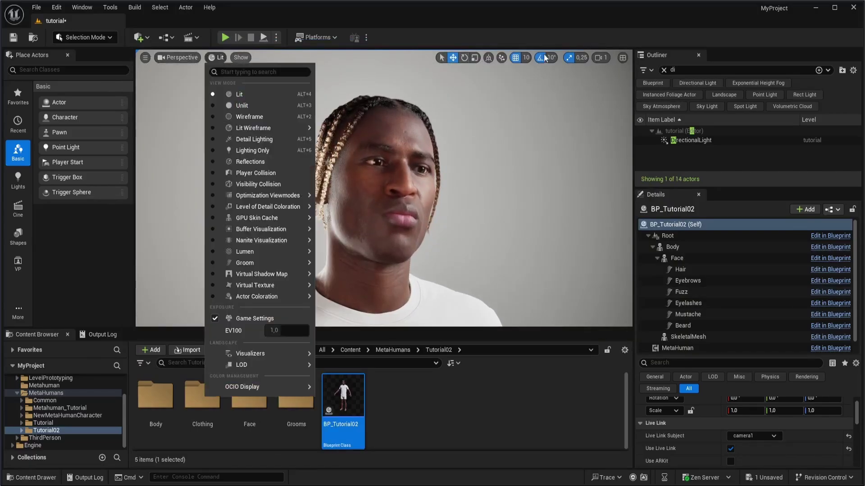
left_click(178, 57)
left_click(543, 89)
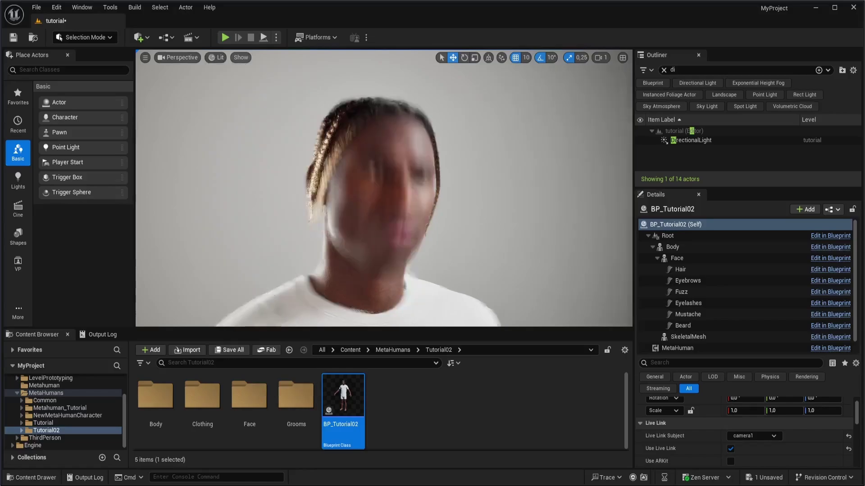